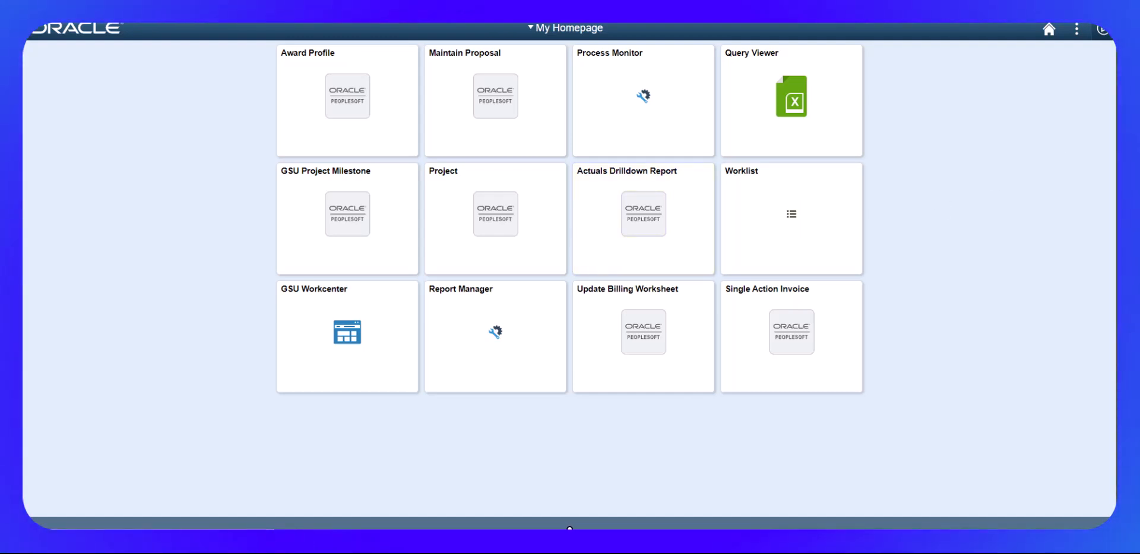
- Open the Award Profile, retrieve the GSUFS award, and review its Funding details
{"action": "left_click", "coordinate": [320, 98]}
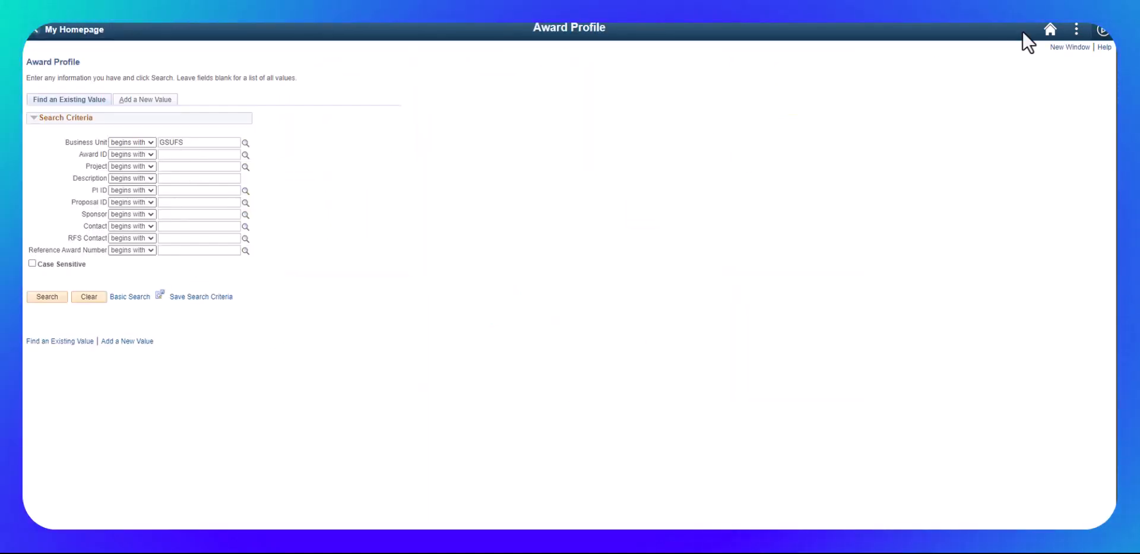
{"action": "key", "text": "Return"}
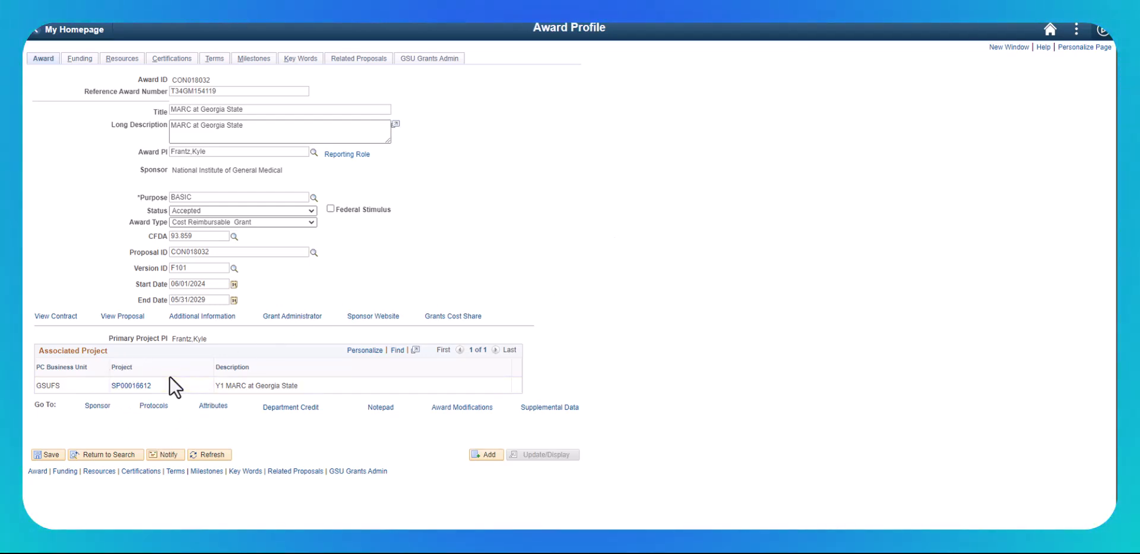
{"action": "left_click", "coordinate": [79, 60]}
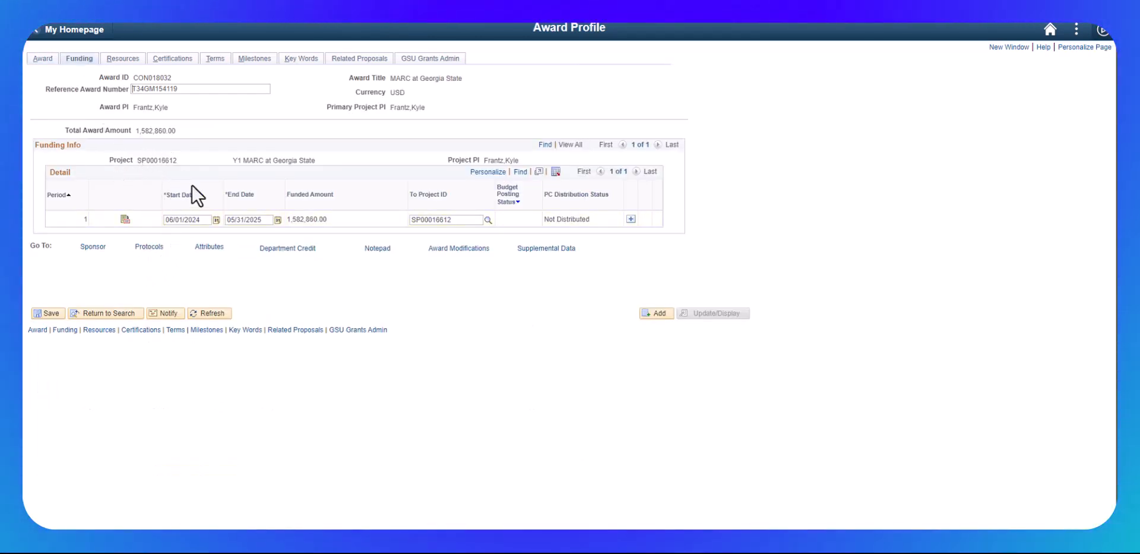
{"action": "left_click", "coordinate": [44, 59]}
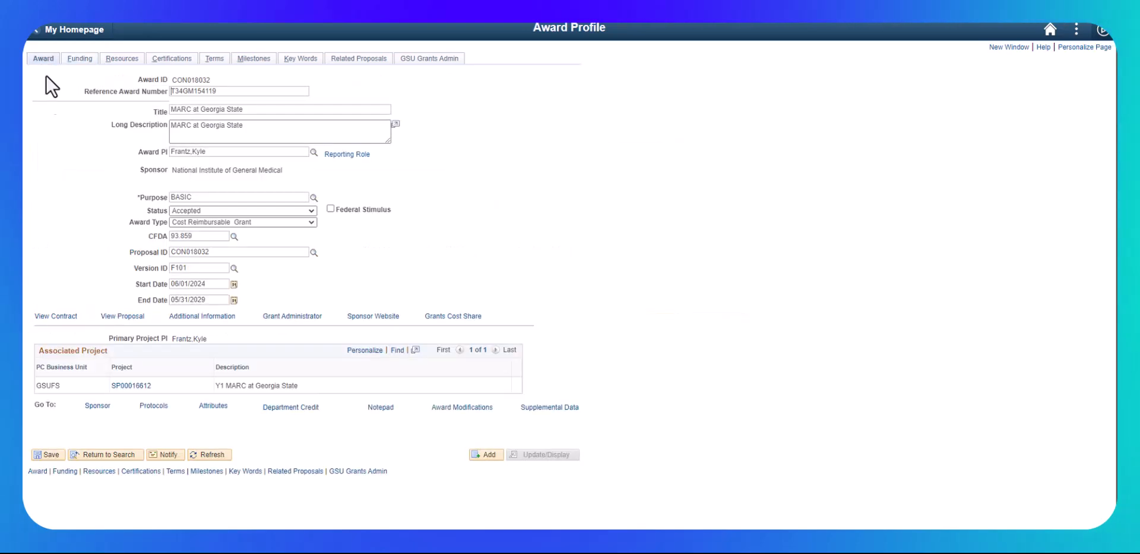
- Open the award's contract lines, set line 1's end date to 05/31/2025, and save the contract
{"action": "left_click", "coordinate": [48, 317]}
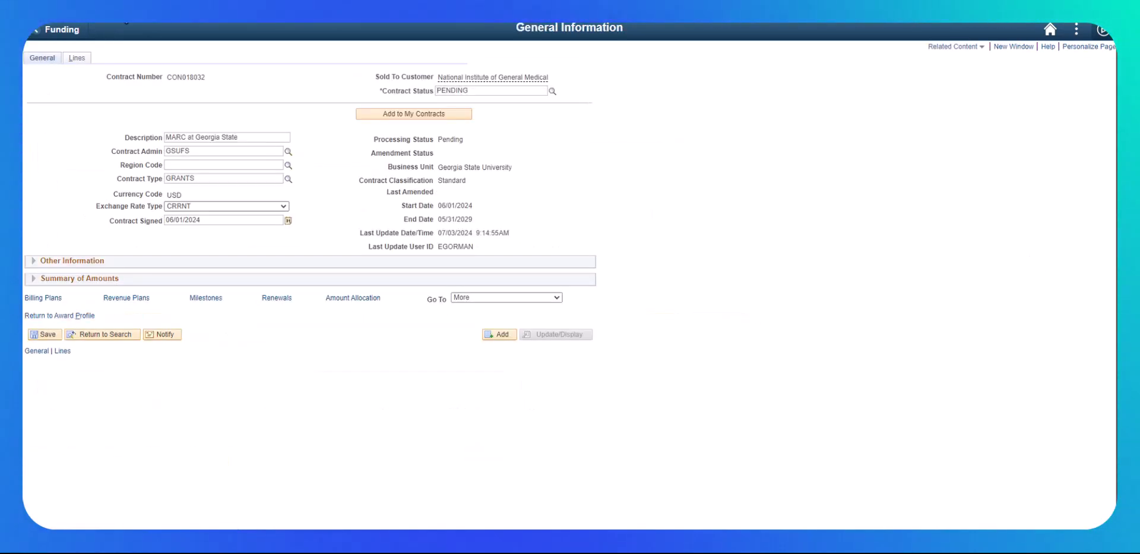
{"action": "left_click", "coordinate": [77, 58]}
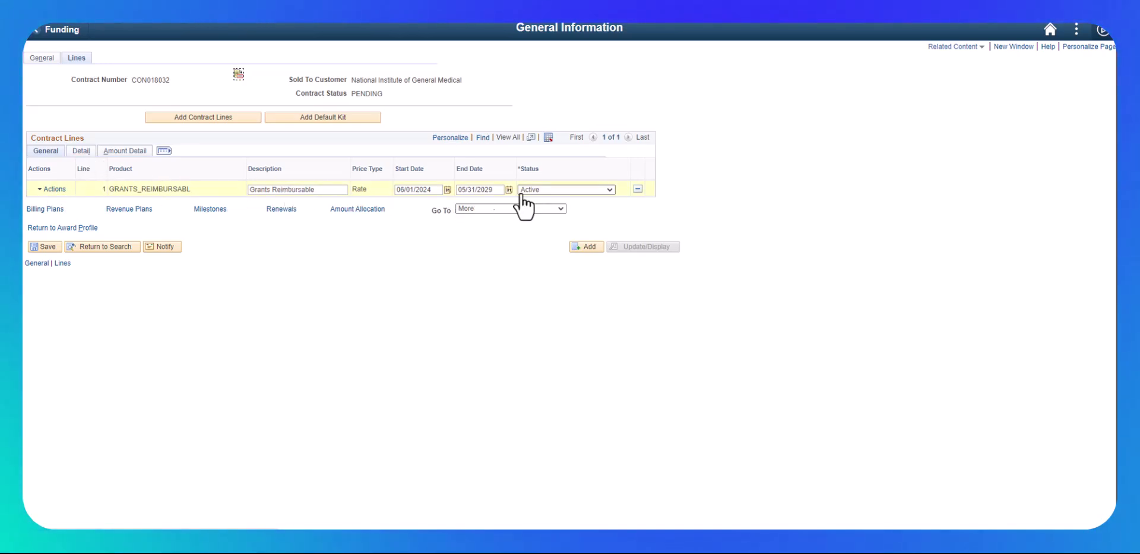
{"action": "left_click", "coordinate": [496, 190]}
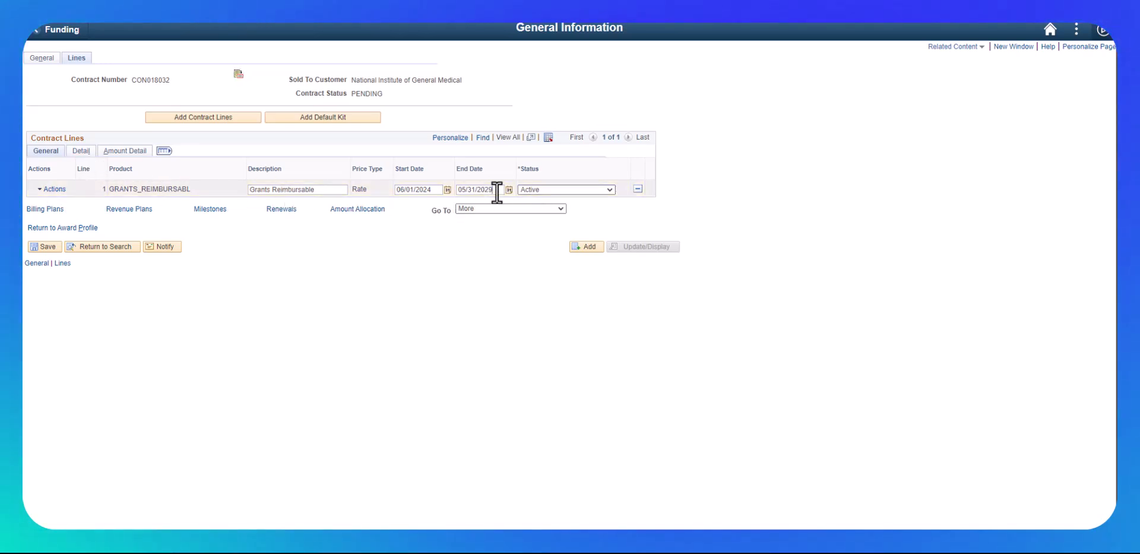
{"action": "left_click", "coordinate": [47, 246]}
- Open line 1's billing plan and set the invoice form to GSU_LOC and the frequency to ON_DEMAND
{"action": "left_click", "coordinate": [81, 151]}
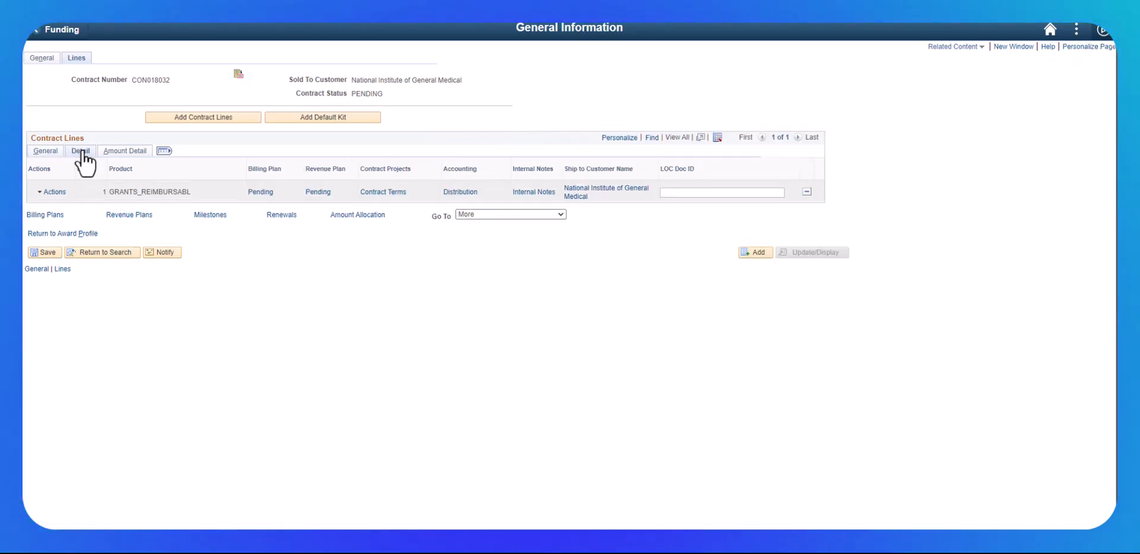
{"action": "left_click", "coordinate": [257, 194]}
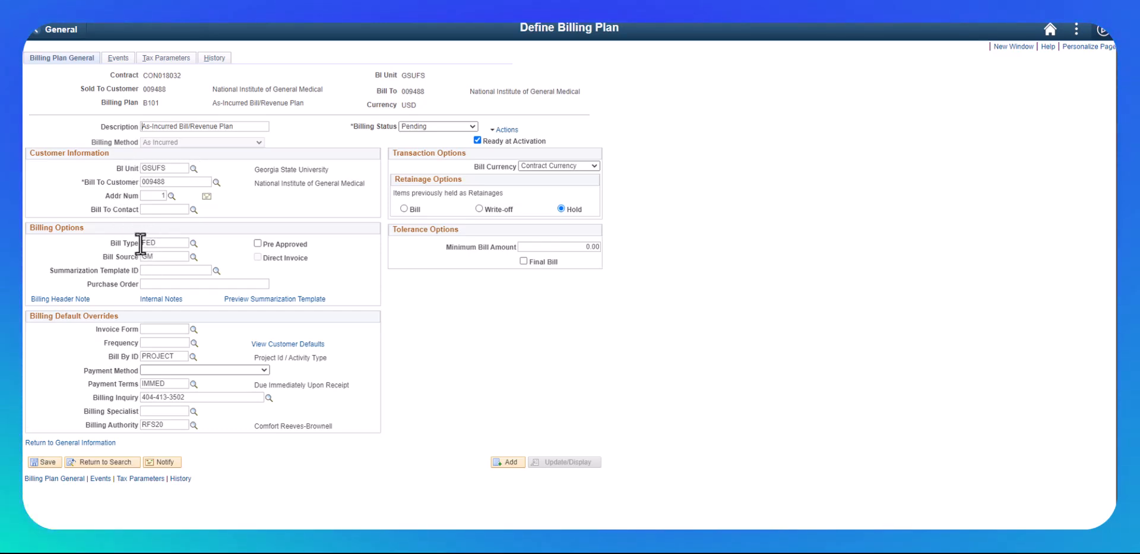
{"action": "left_click", "coordinate": [193, 328]}
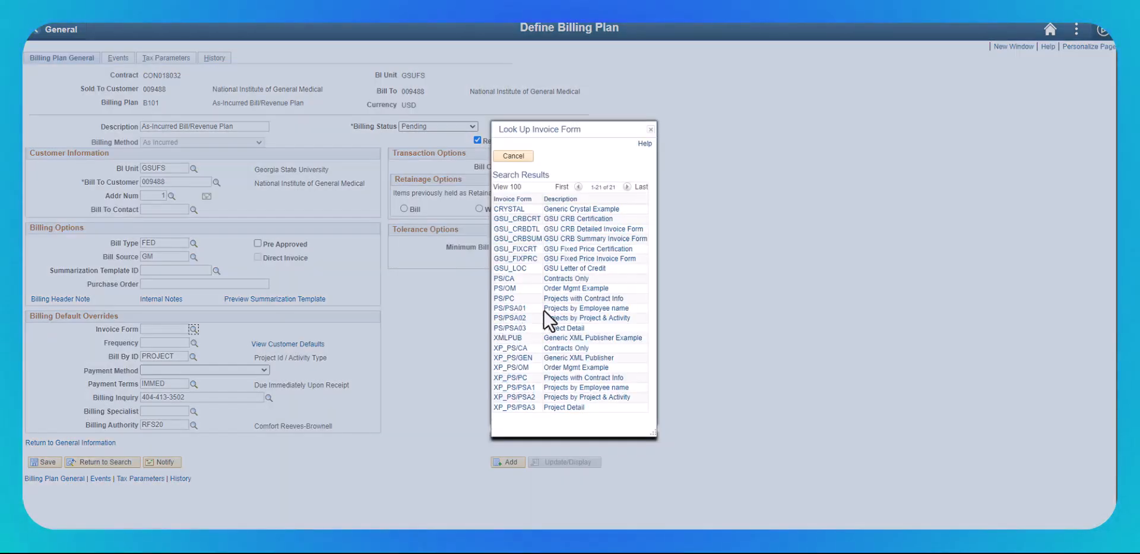
{"action": "left_click", "coordinate": [565, 268]}
{"action": "left_click", "coordinate": [195, 343]}
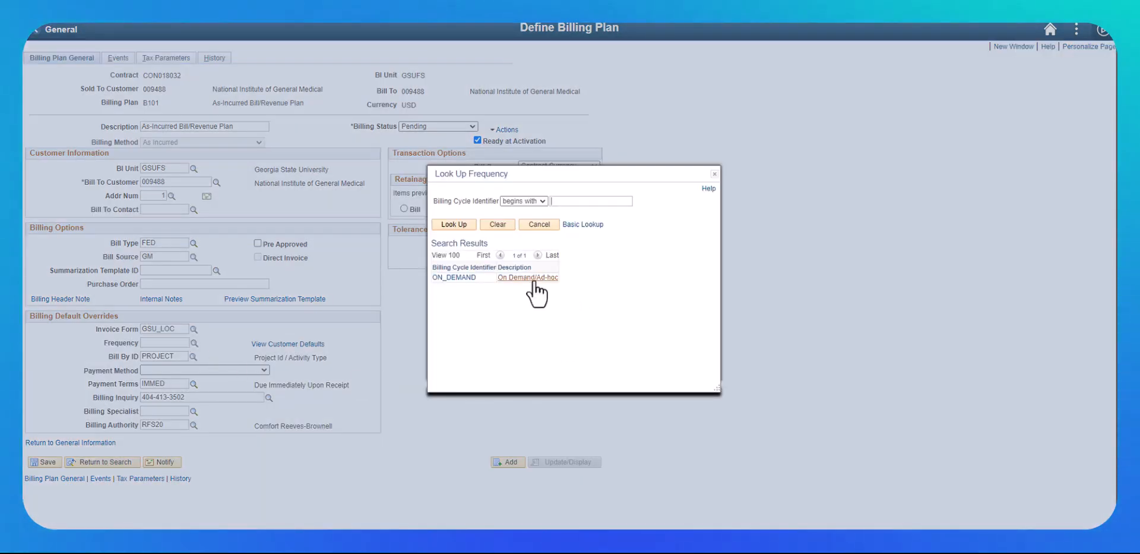
{"action": "left_click", "coordinate": [533, 278]}
- Set the Bill By ID to GM_LOC and the billing specialist to RFS_LOC, then save the billing plan
{"action": "left_click", "coordinate": [194, 355]}
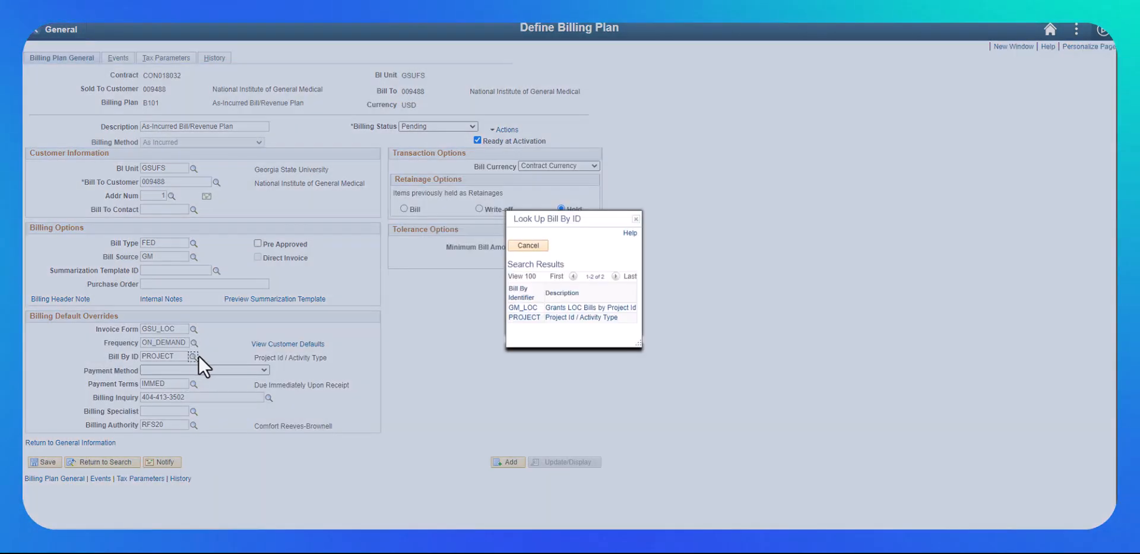
{"action": "left_click", "coordinate": [523, 308]}
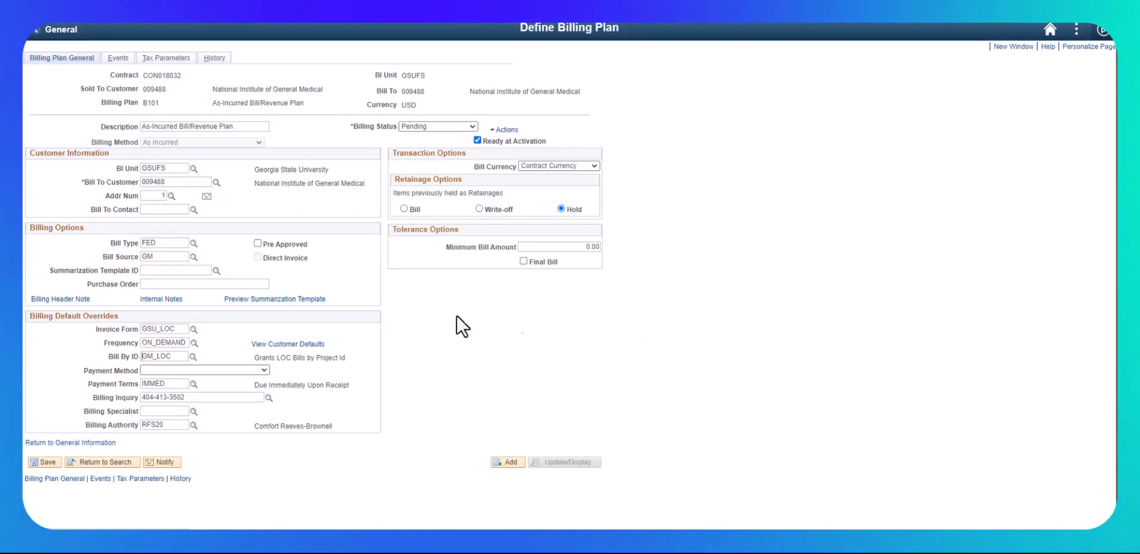
{"action": "left_click", "coordinate": [194, 411]}
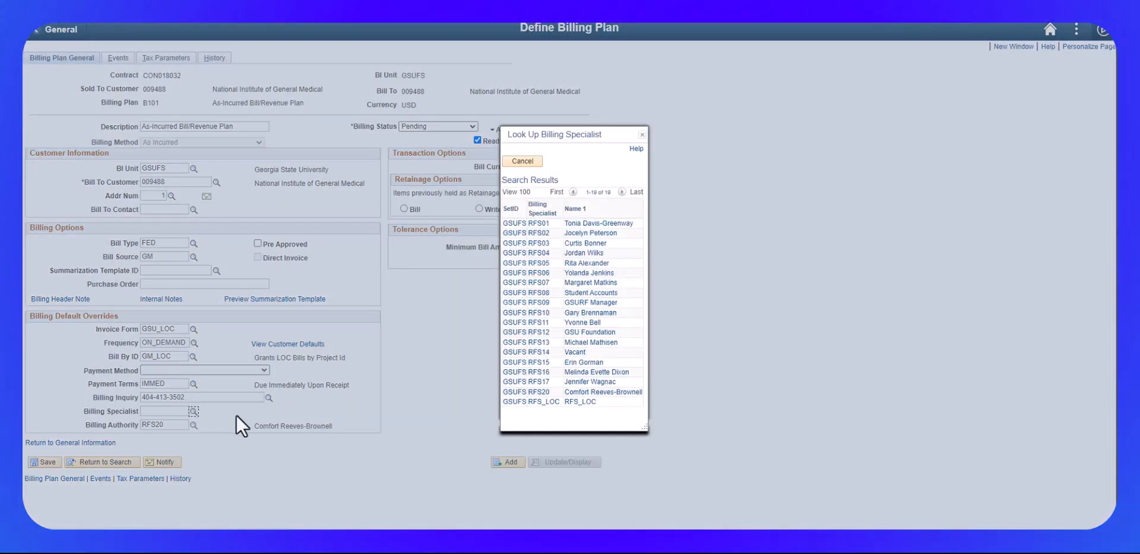
{"action": "left_click", "coordinate": [581, 401]}
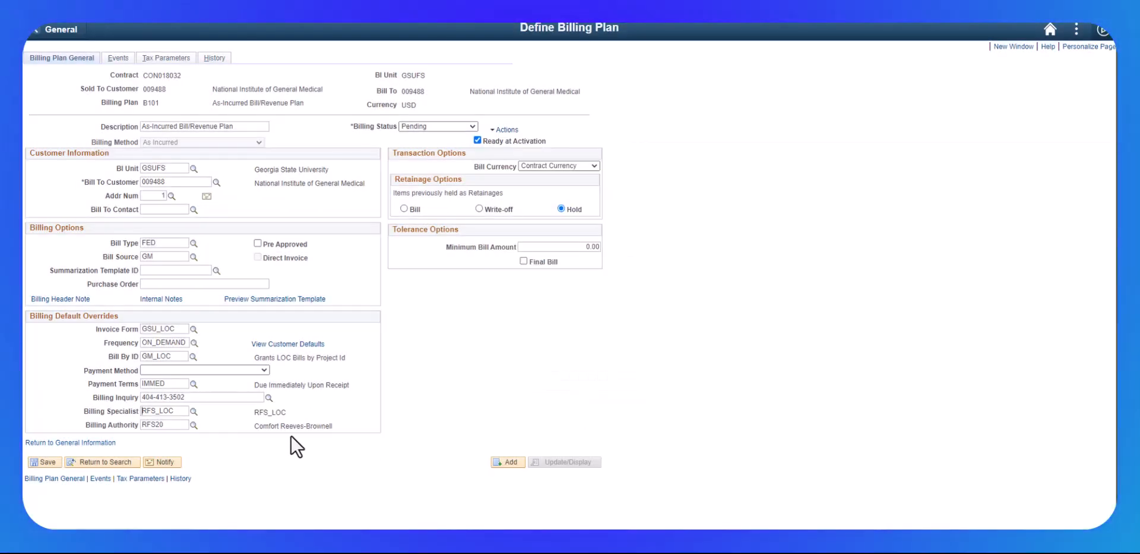
{"action": "left_click", "coordinate": [40, 462]}
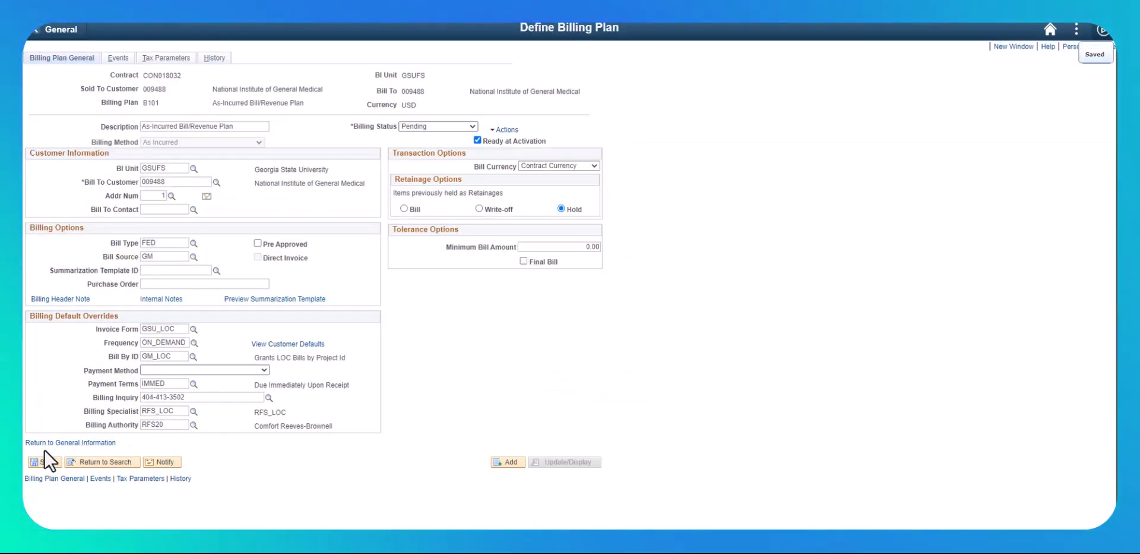
- Start adding contract lines by searching for products in group RESEARCH with price type Rate
{"action": "left_click", "coordinate": [48, 442]}
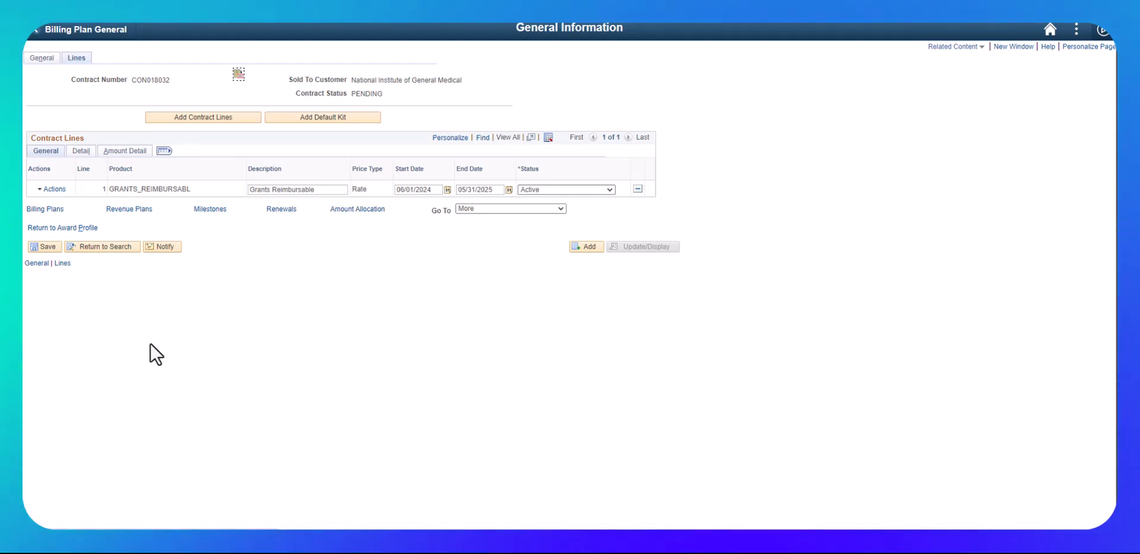
{"action": "left_click", "coordinate": [197, 117]}
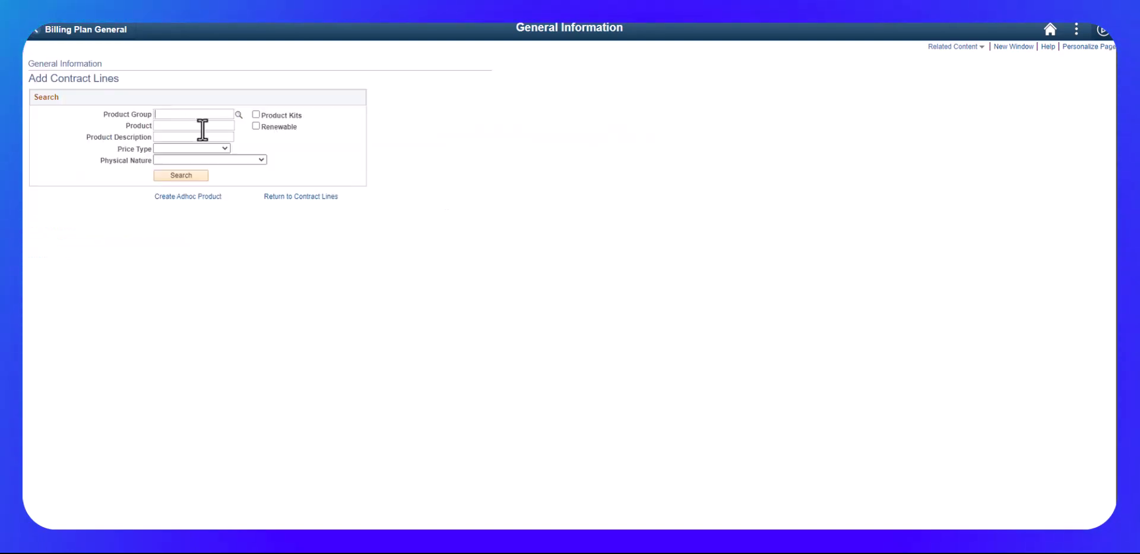
{"action": "left_click", "coordinate": [239, 114]}
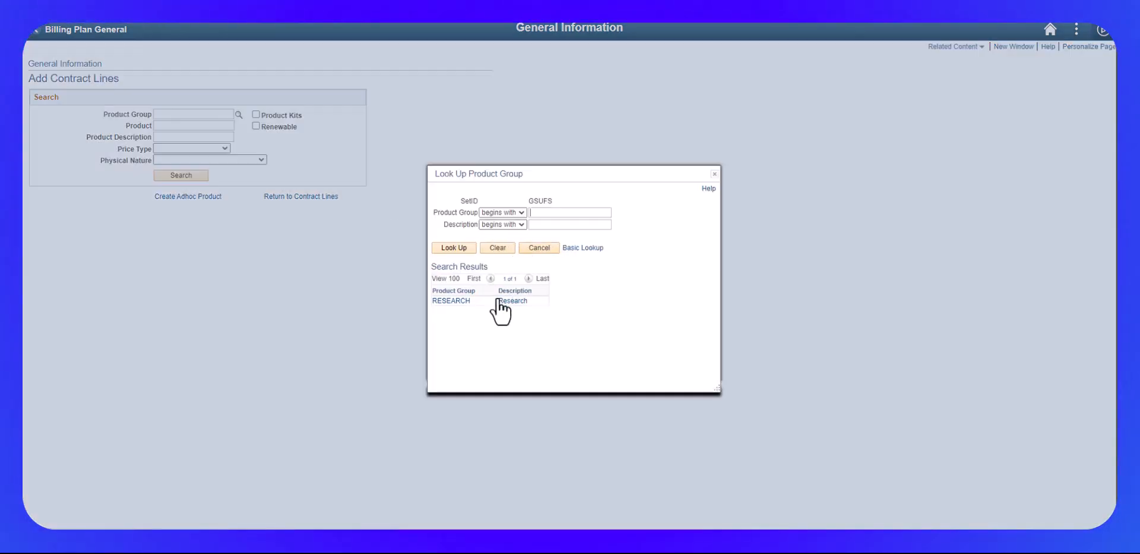
{"action": "left_click", "coordinate": [502, 302]}
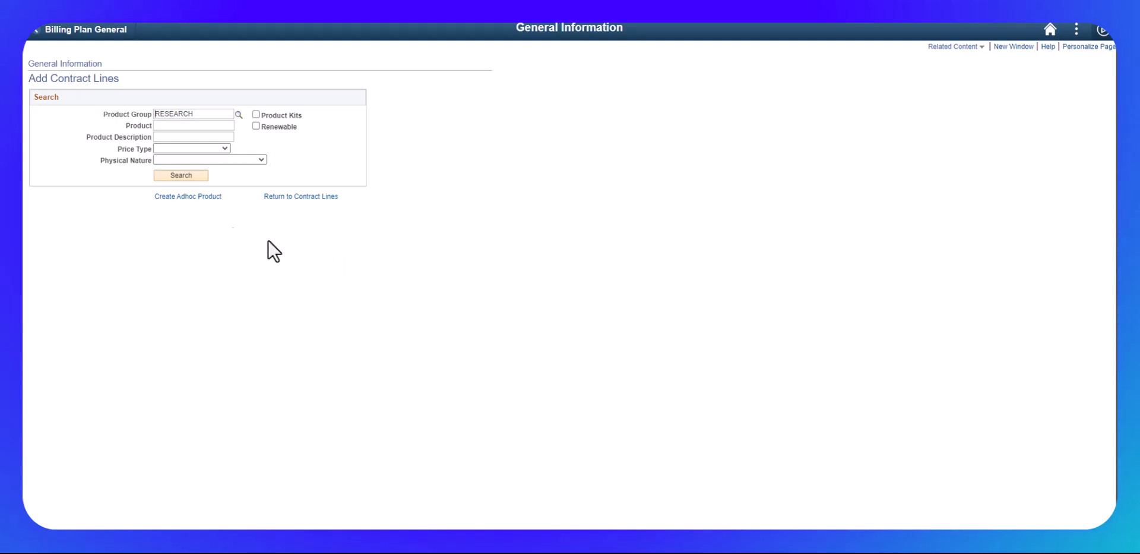
{"action": "left_click", "coordinate": [205, 150]}
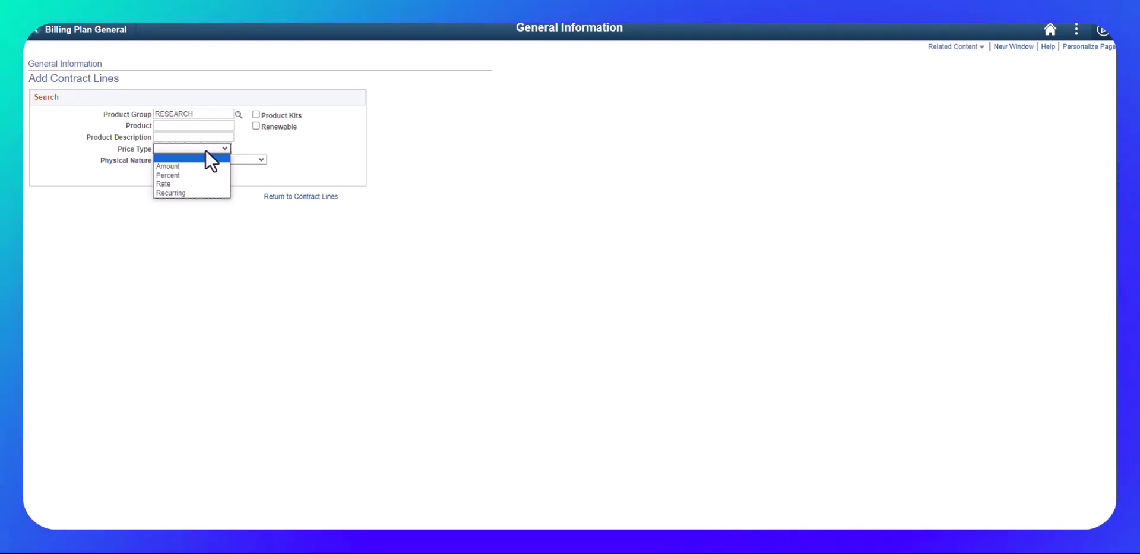
{"action": "left_click", "coordinate": [172, 183]}
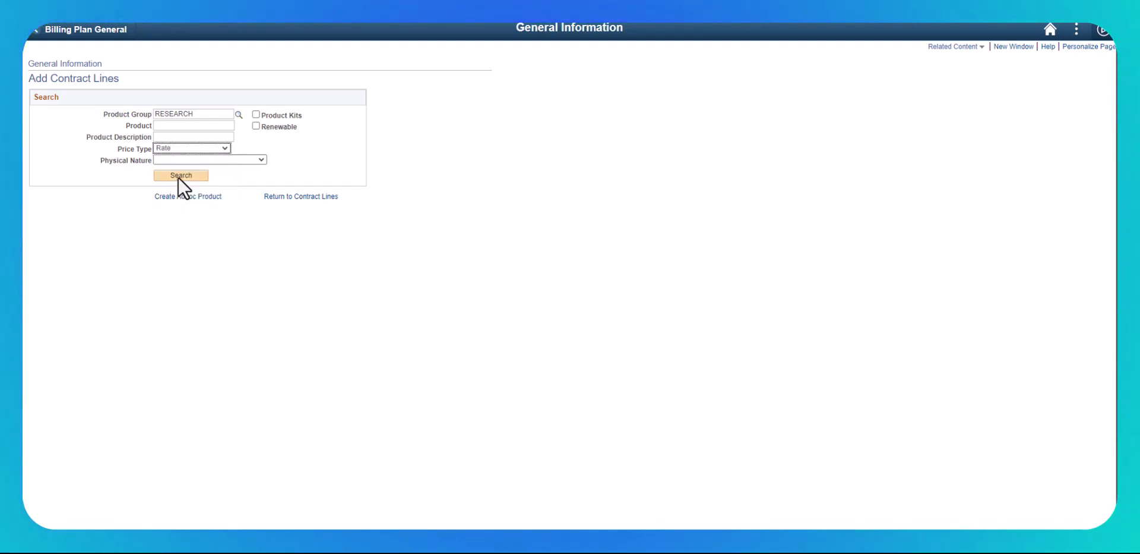
{"action": "left_click", "coordinate": [182, 174]}
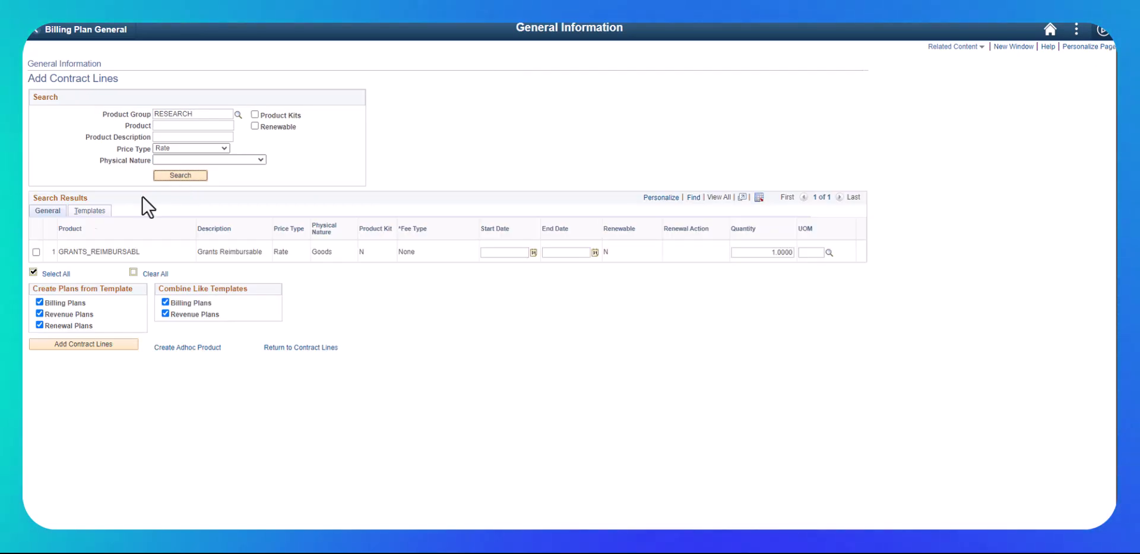
- Add a GRANTS_REIMBURSABL contract line dated 06/01/2024 to 05/31/2025
{"action": "left_click", "coordinate": [36, 252]}
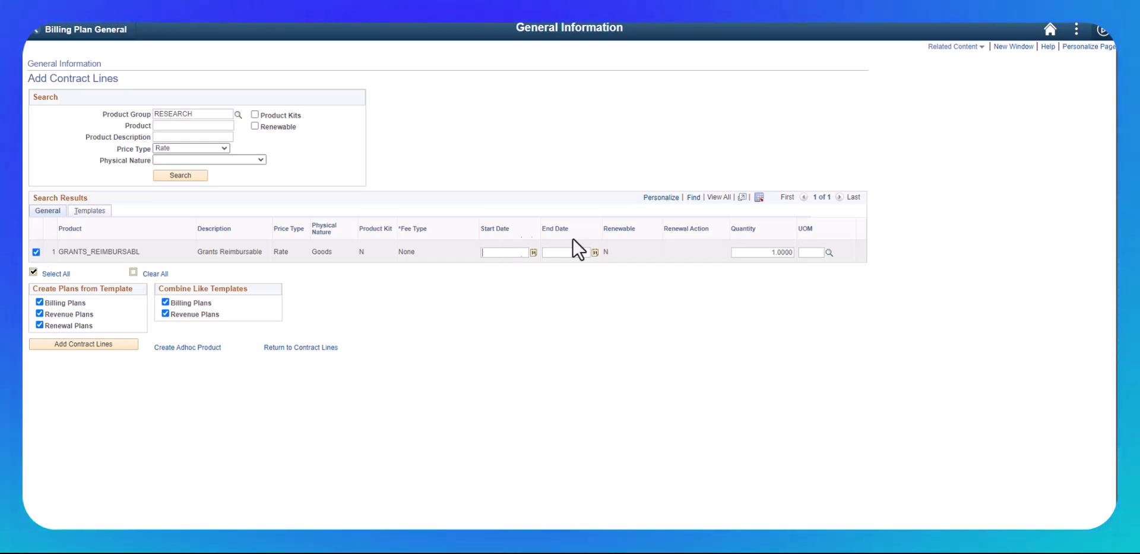
{"action": "left_click", "coordinate": [503, 253]}
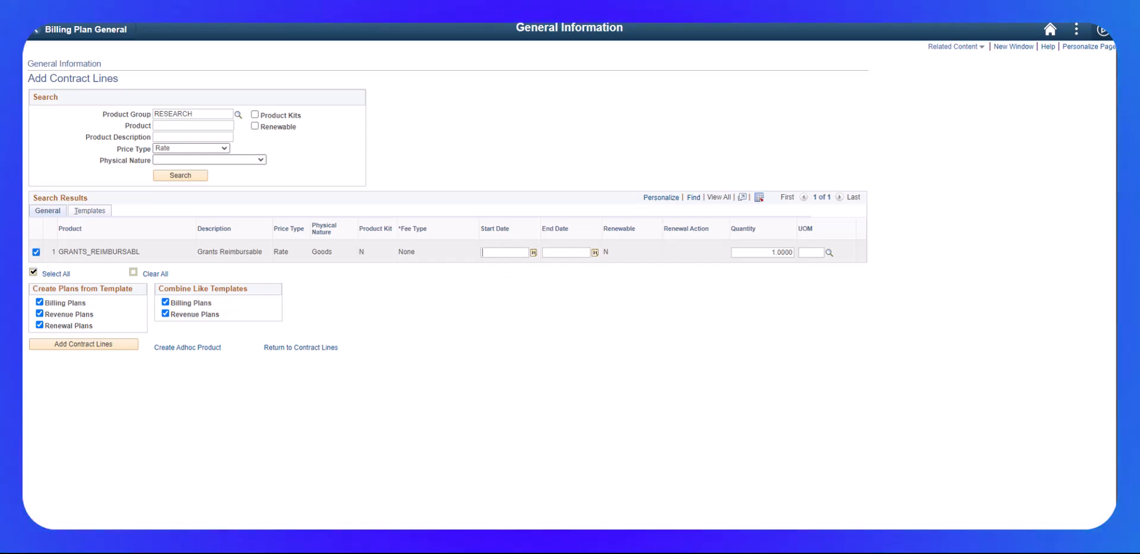
{"action": "type", "text": "06/01/2024"}
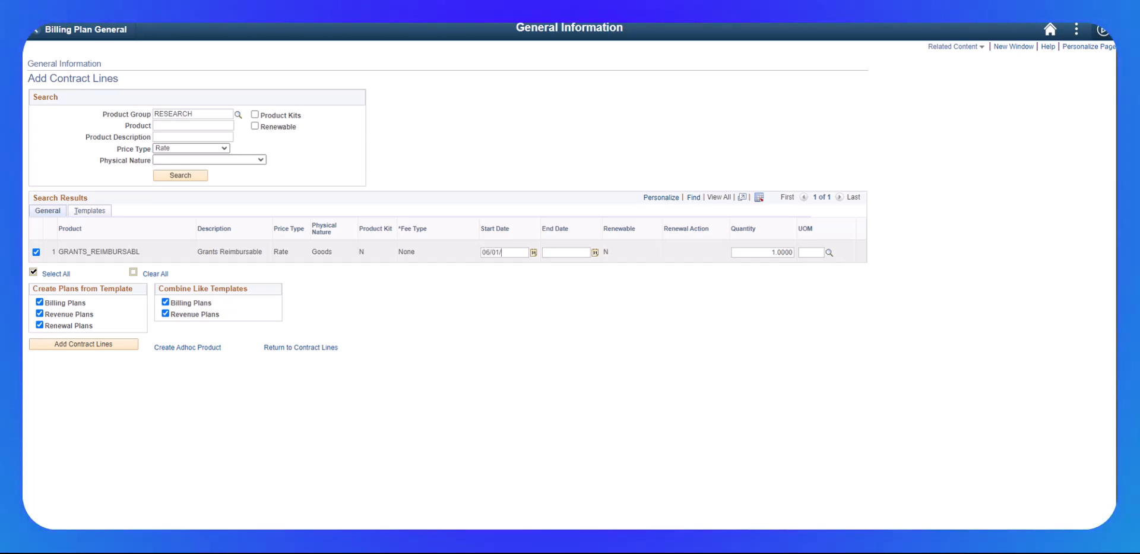
{"action": "key", "text": "Tab"}
{"action": "key", "text": "Tab"}
{"action": "type", "text": "05/31/2025"}
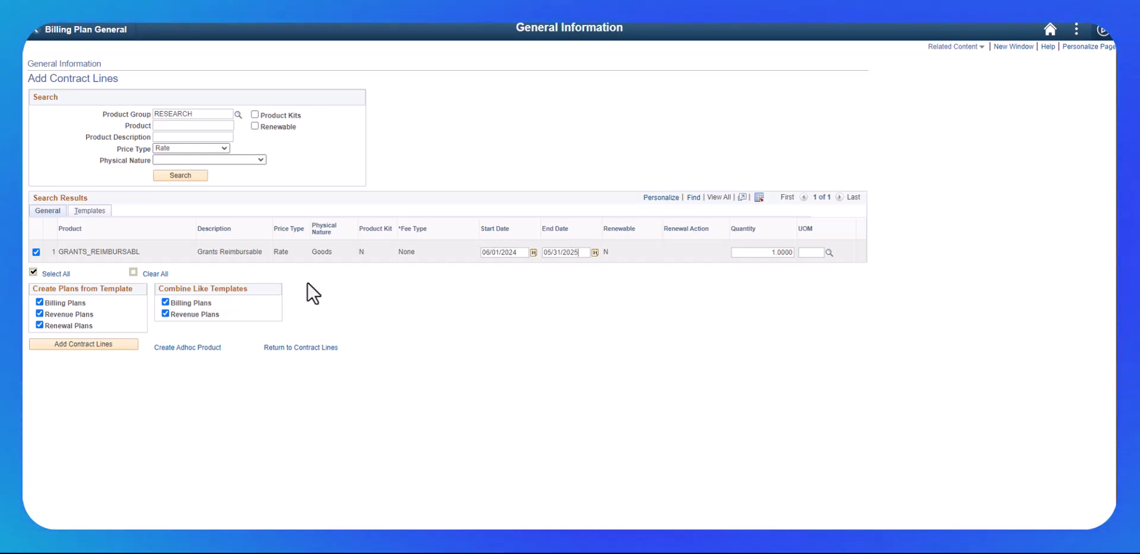
{"action": "left_click", "coordinate": [85, 343]}
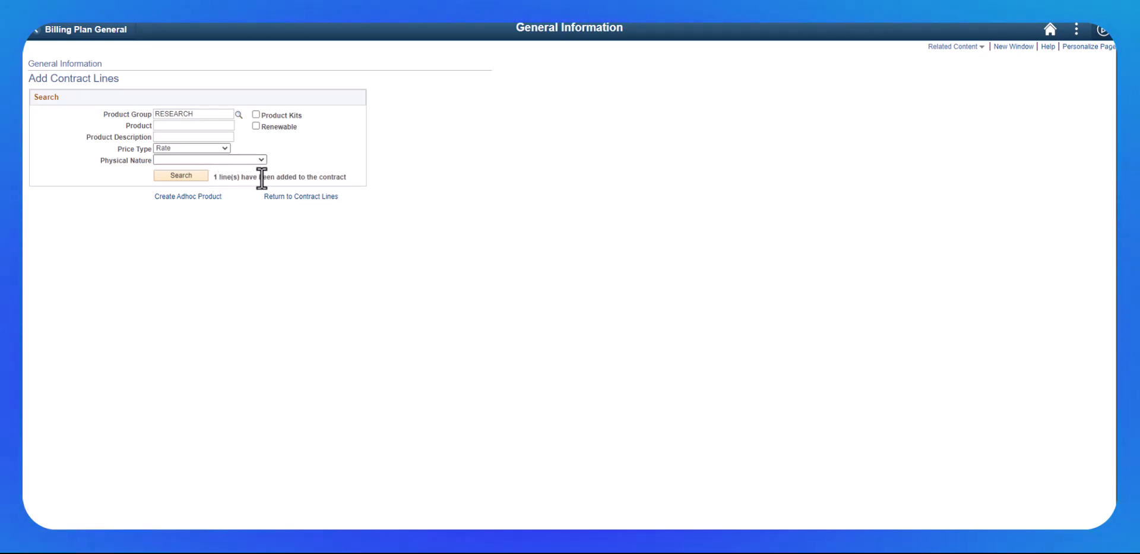
- Return to the contract lines and save the contract with the new line 2
{"action": "left_click", "coordinate": [294, 198]}
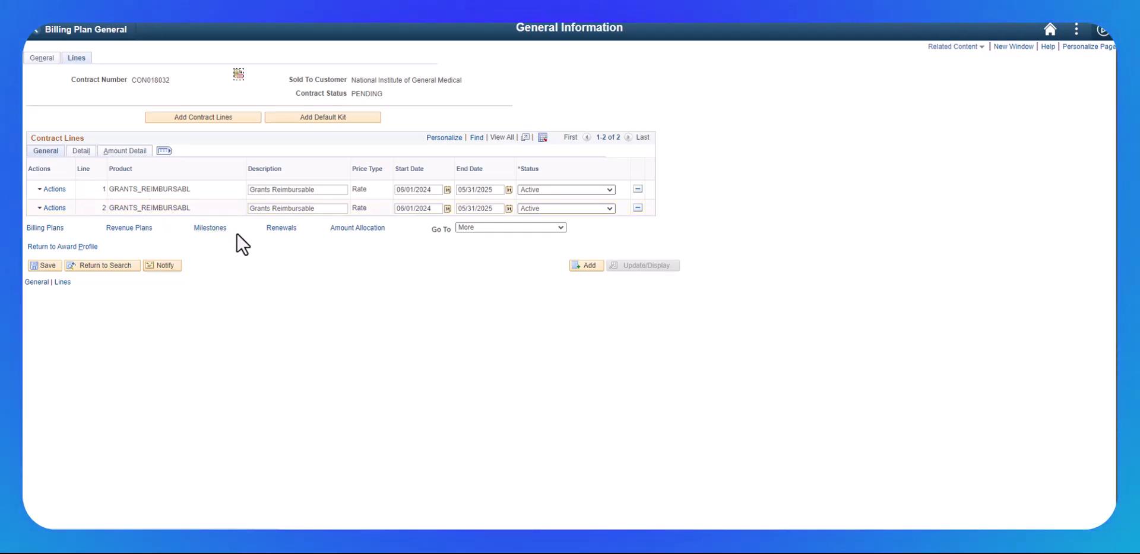
{"action": "left_click", "coordinate": [80, 153]}
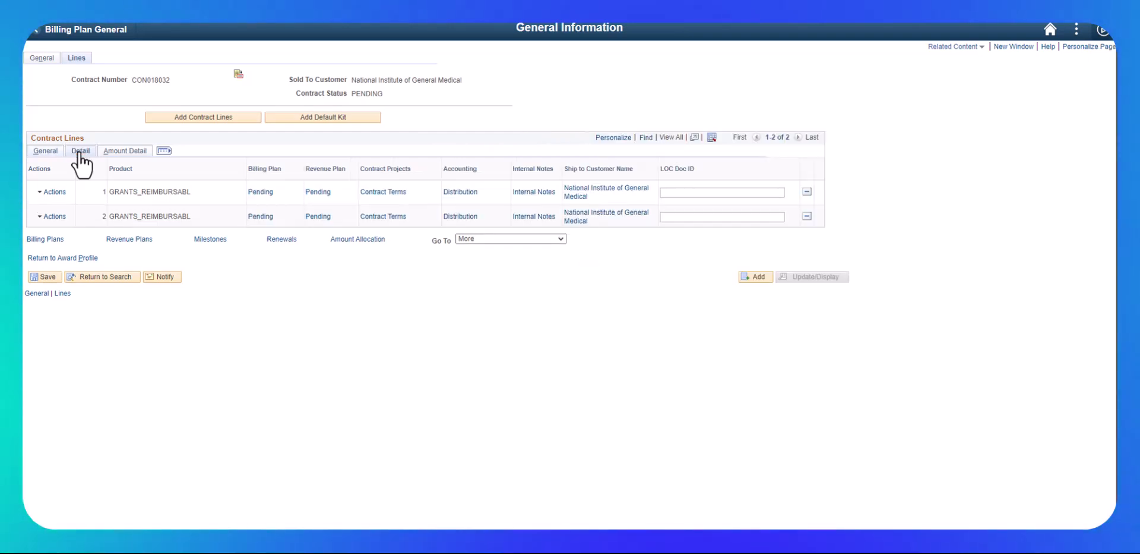
{"action": "left_click", "coordinate": [380, 216]}
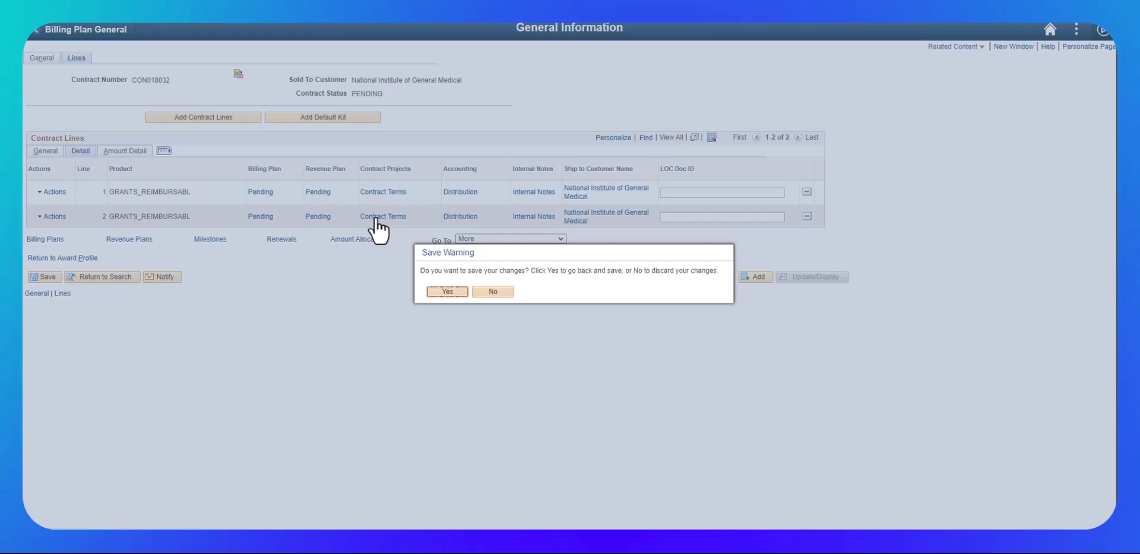
{"action": "left_click", "coordinate": [445, 291]}
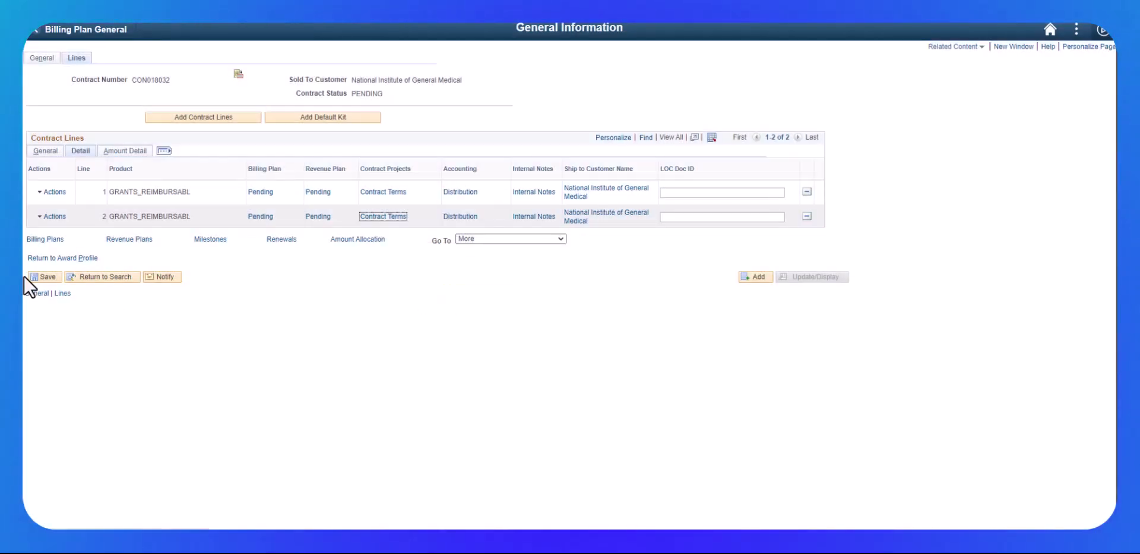
{"action": "left_click", "coordinate": [41, 277]}
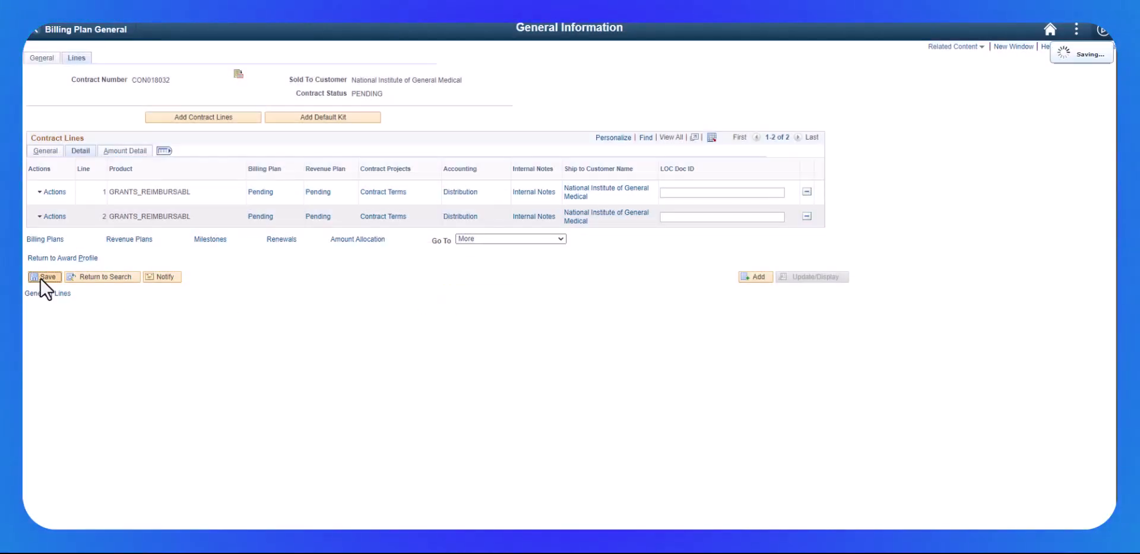
- Open line 2's contract terms and set its PC business unit to GSUFS, accepting the disassociation warning
{"action": "left_click", "coordinate": [383, 218]}
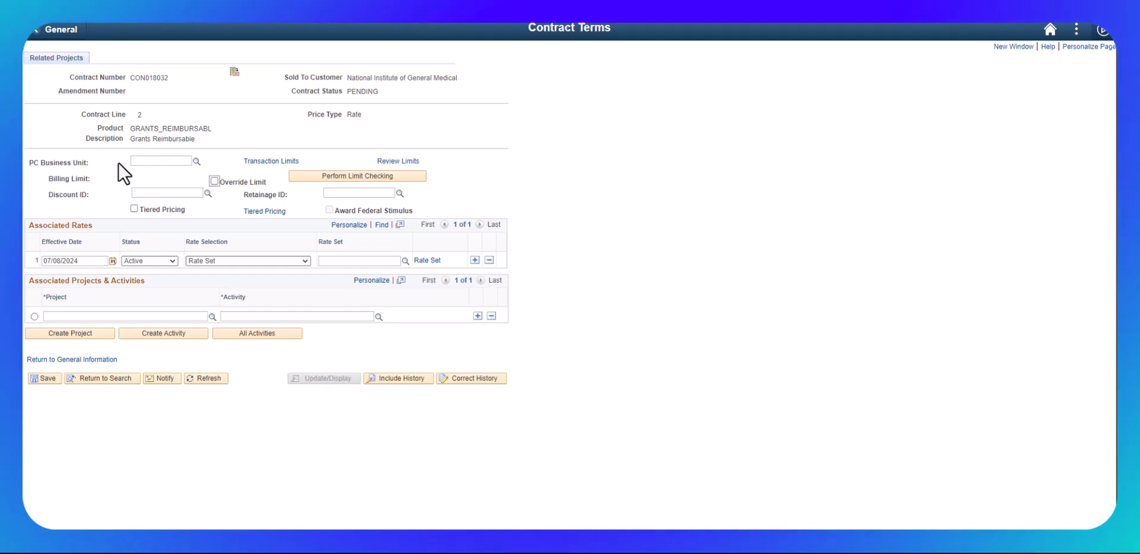
{"action": "left_click", "coordinate": [196, 163]}
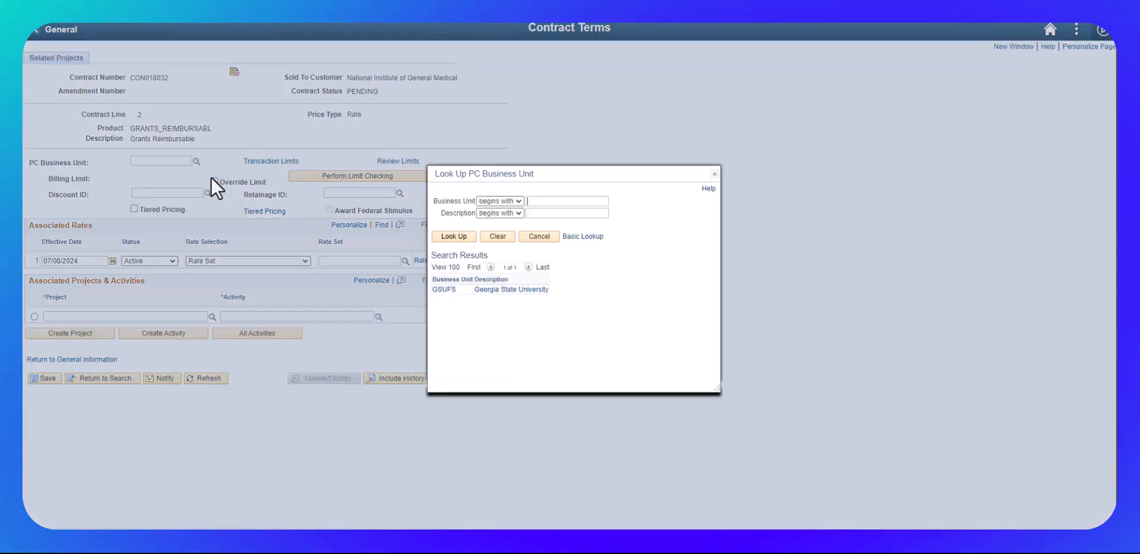
{"action": "left_click", "coordinate": [487, 294]}
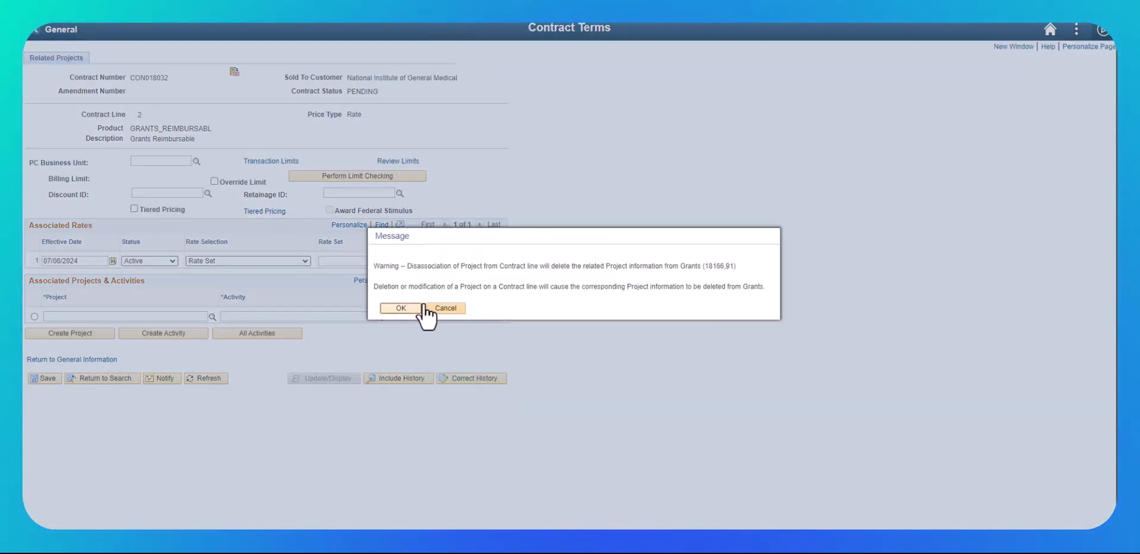
{"action": "left_click", "coordinate": [404, 304]}
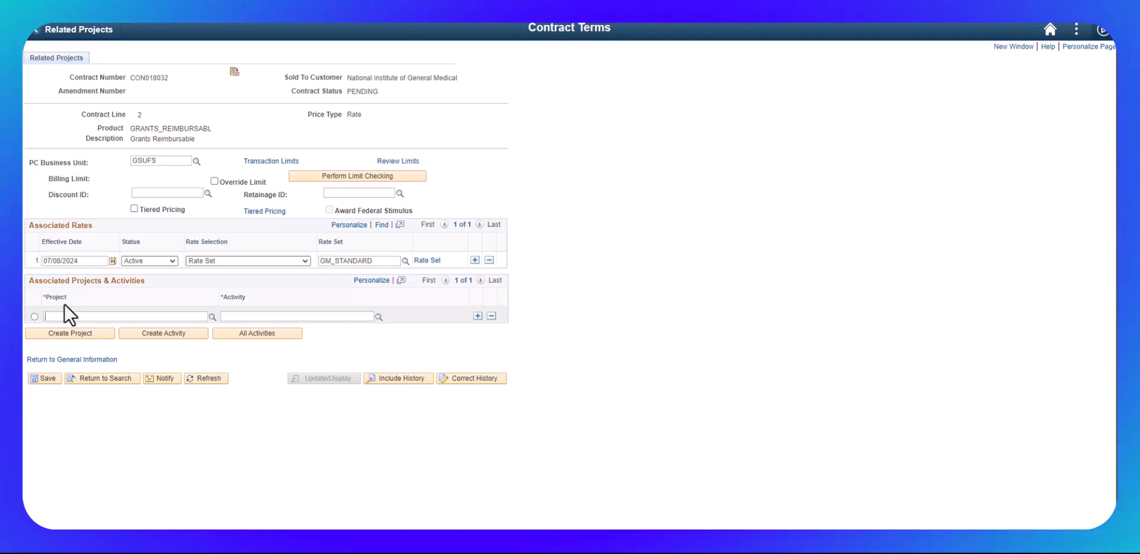
- Associate project SP00016617 with activity PROJ in line 2's contract terms
{"action": "type", "text": "SP00016617"}
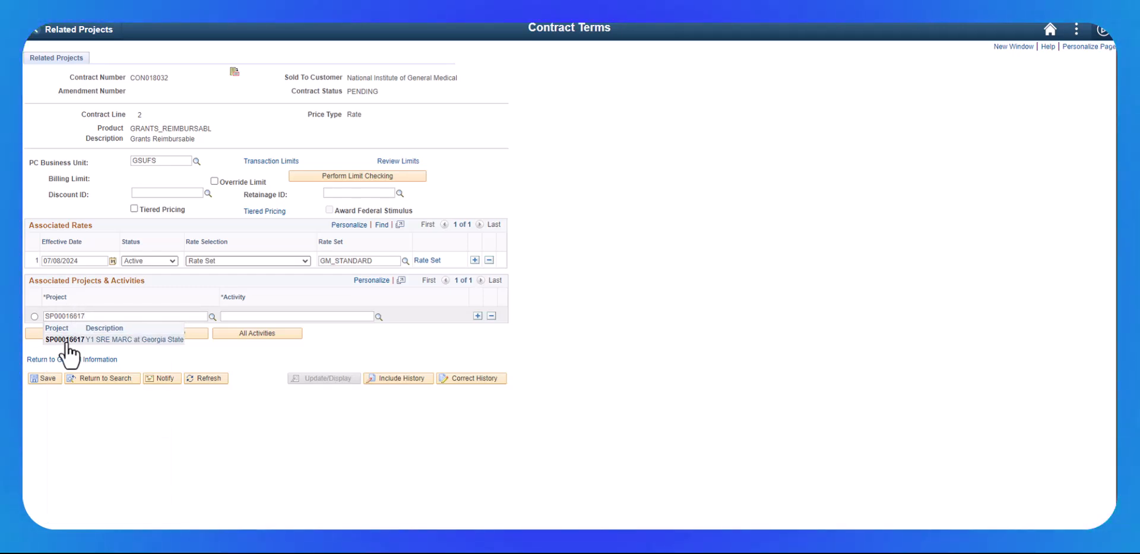
{"action": "left_click", "coordinate": [232, 316]}
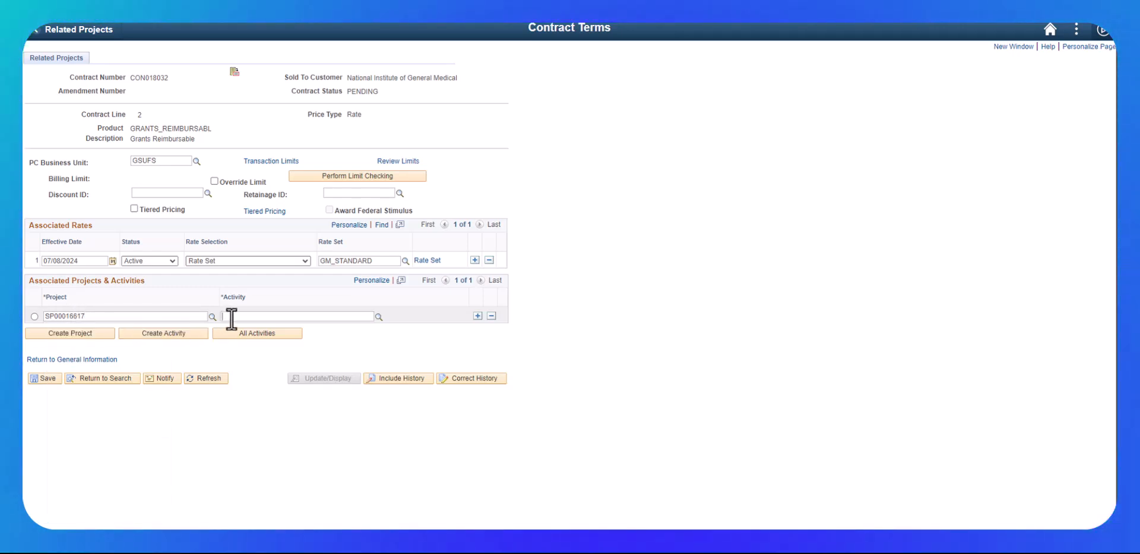
{"action": "left_click", "coordinate": [379, 317]}
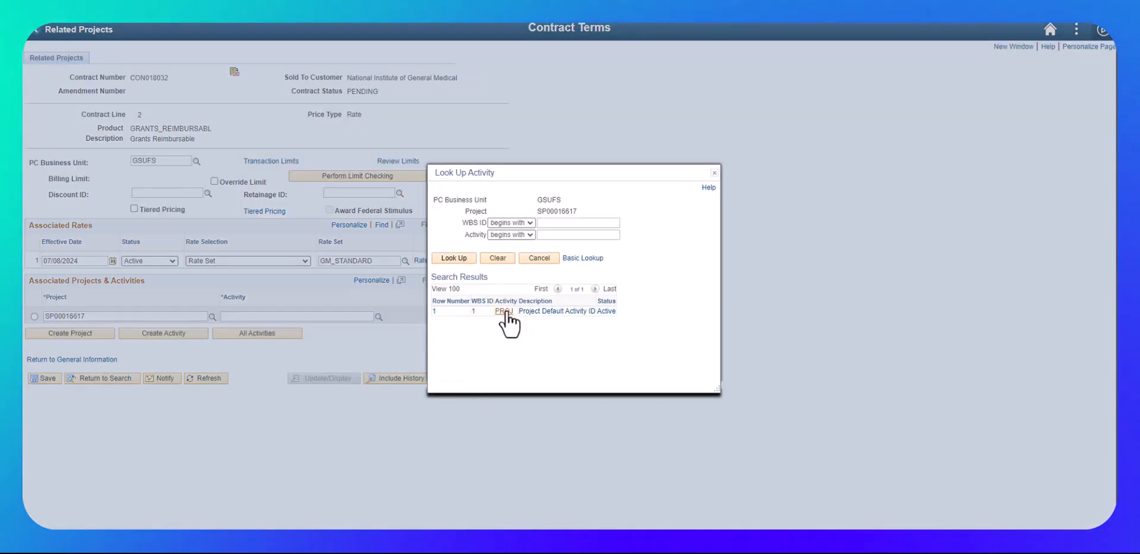
{"action": "left_click", "coordinate": [504, 311]}
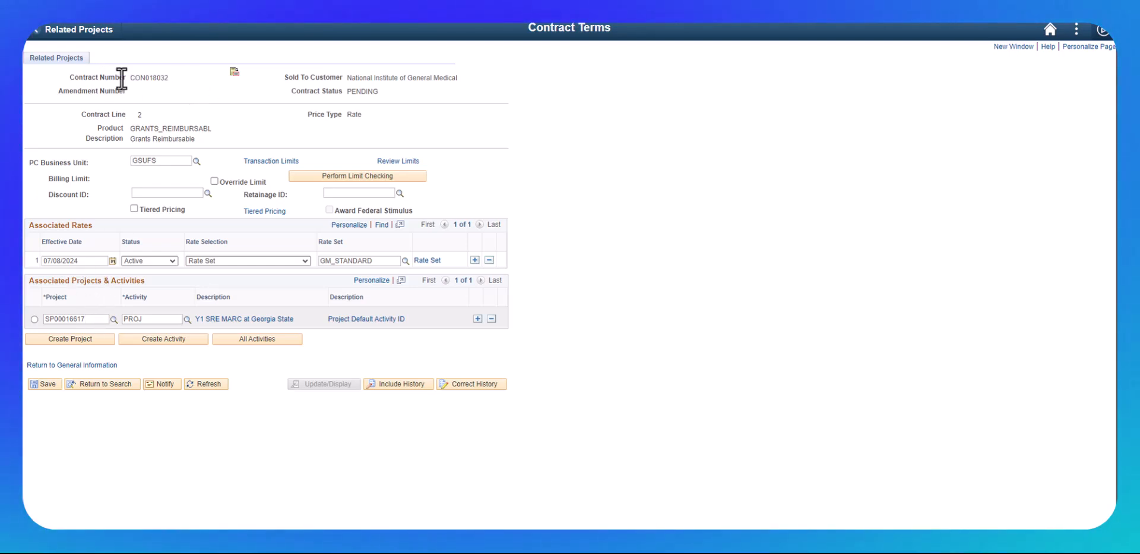
- Return to the contract lines, open line 2's billing plan and set invoice form GSU_LOC and frequency ON_DEMAND
{"action": "left_click", "coordinate": [52, 365]}
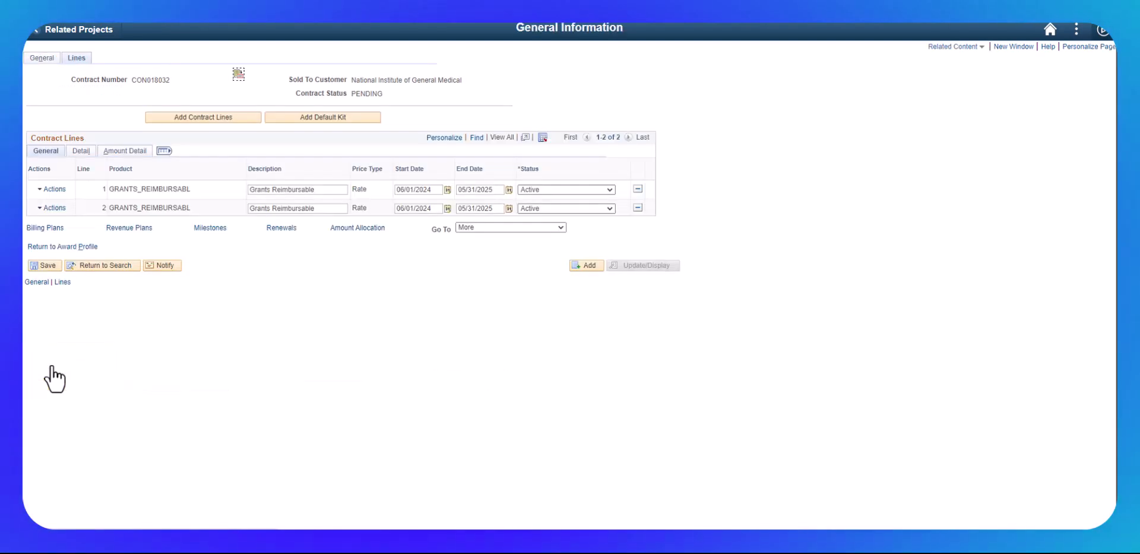
{"action": "left_click", "coordinate": [84, 154]}
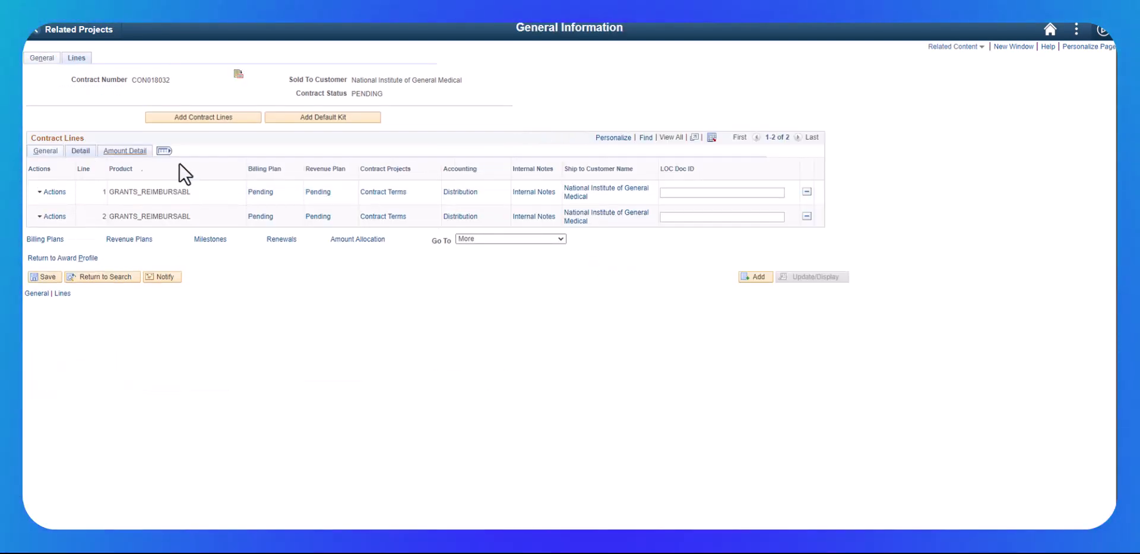
{"action": "left_click", "coordinate": [260, 216]}
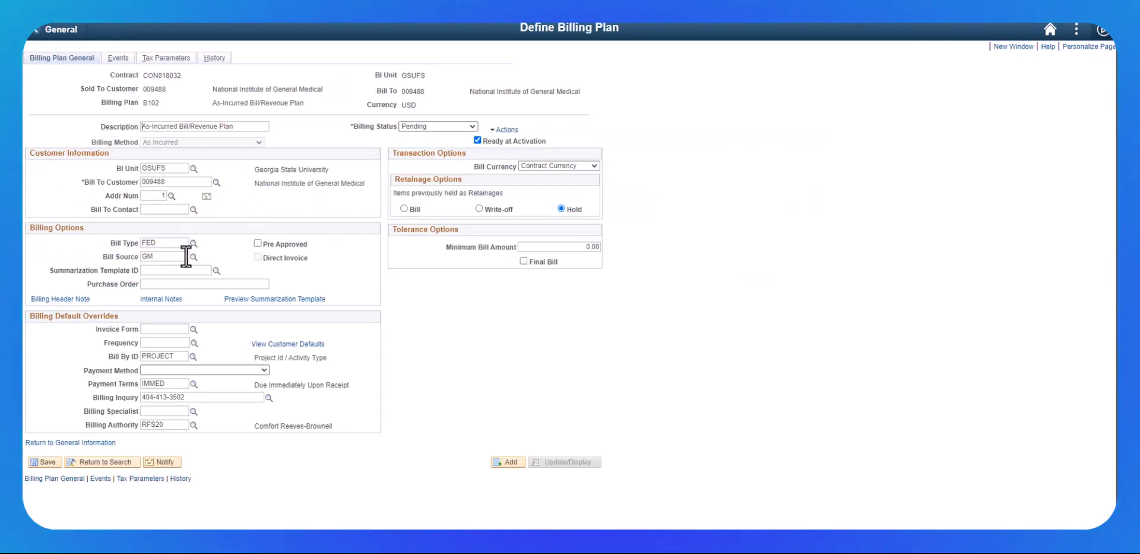
{"action": "left_click", "coordinate": [194, 329]}
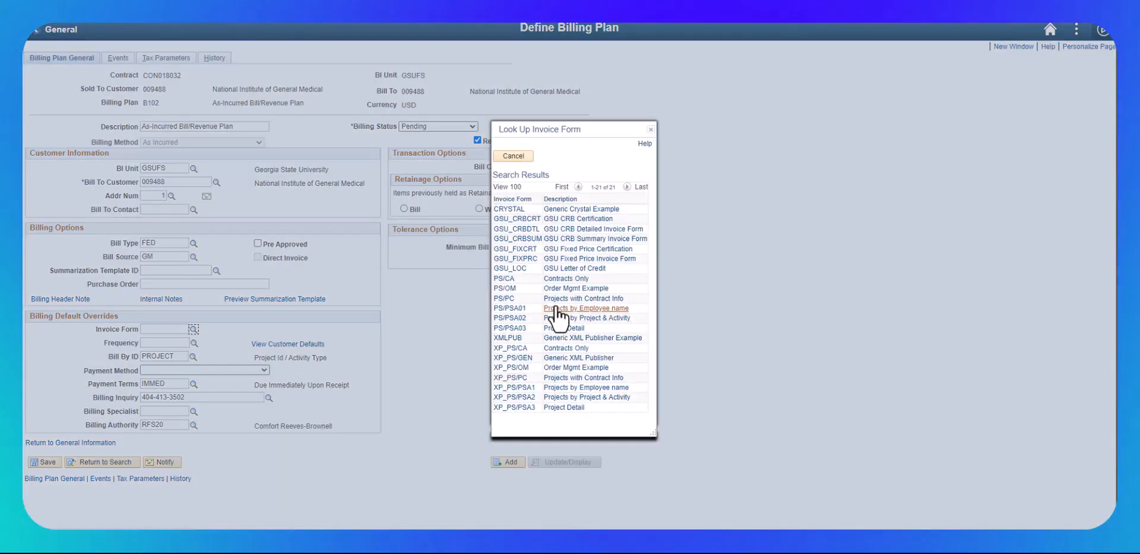
{"action": "left_click", "coordinate": [562, 268]}
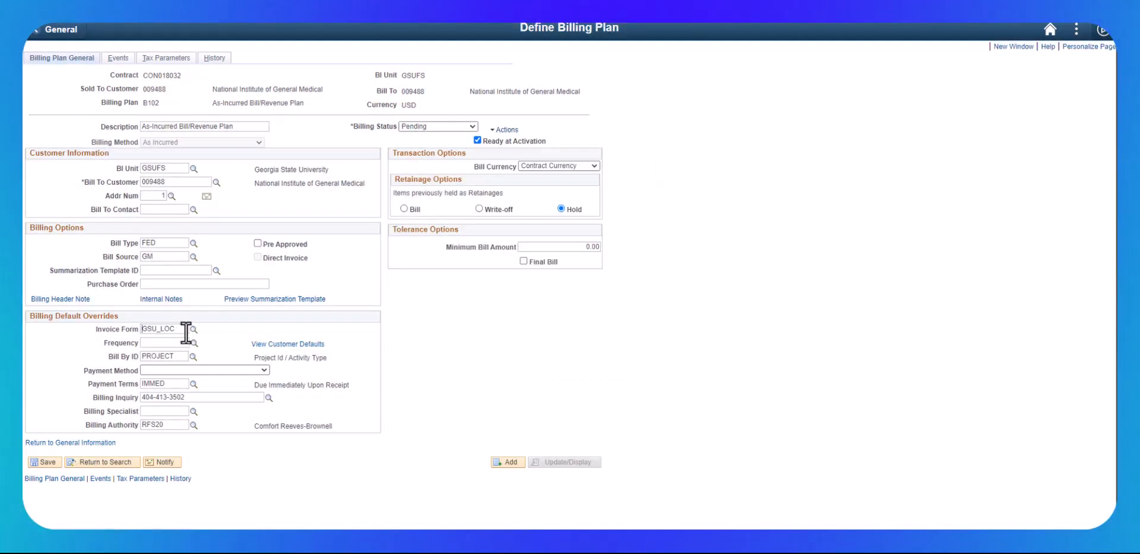
{"action": "left_click", "coordinate": [194, 343]}
{"action": "left_click", "coordinate": [498, 279]}
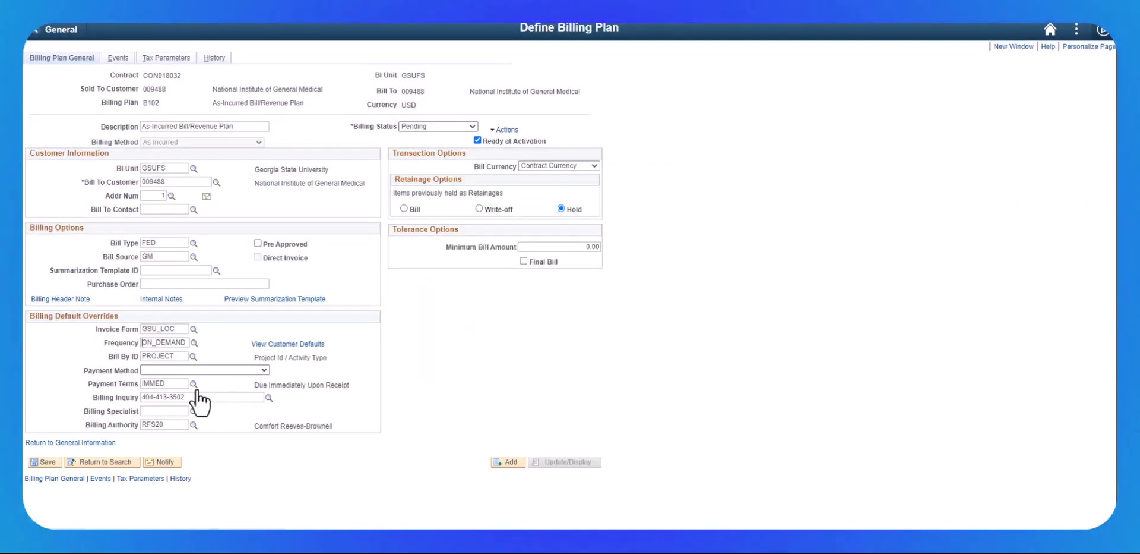
- Set line 2's Bill By ID to GM_LOC and billing specialist to RFS_LOC, save the billing plan and return
{"action": "left_click", "coordinate": [193, 356]}
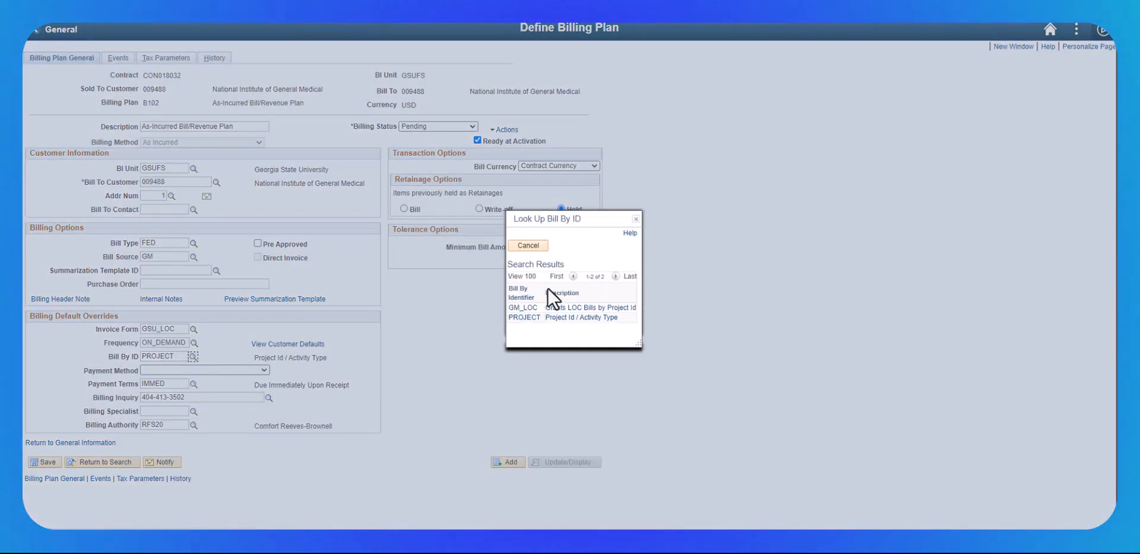
{"action": "left_click", "coordinate": [523, 307]}
{"action": "left_click", "coordinate": [194, 412]}
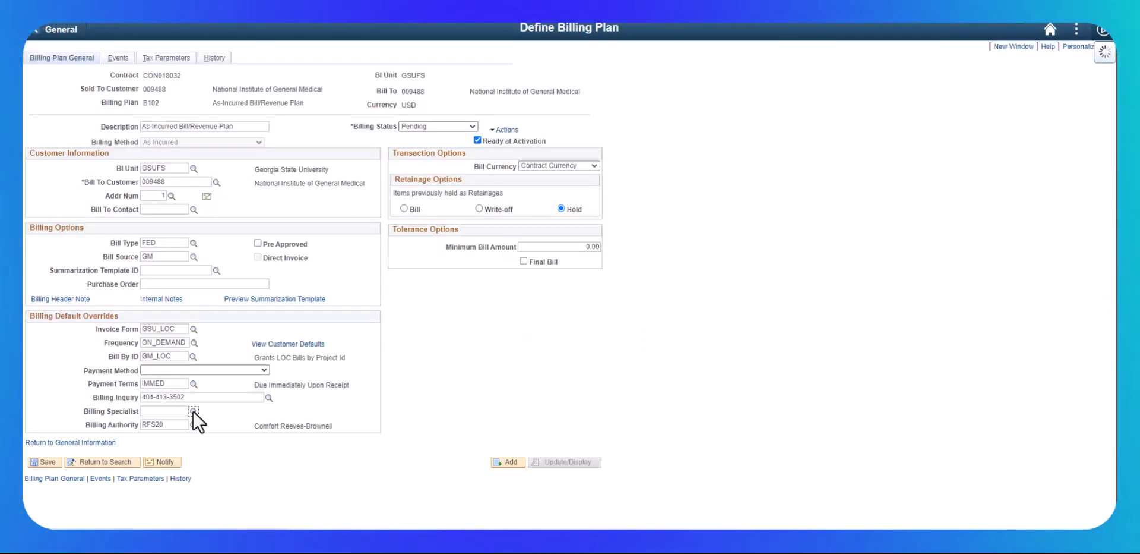
{"action": "left_click", "coordinate": [571, 402]}
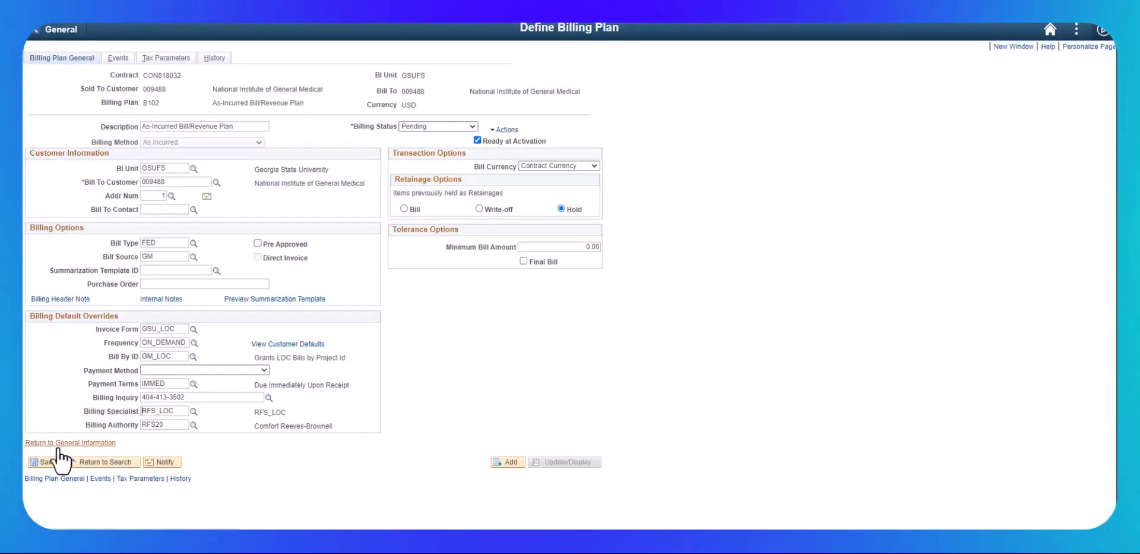
{"action": "left_click", "coordinate": [38, 461]}
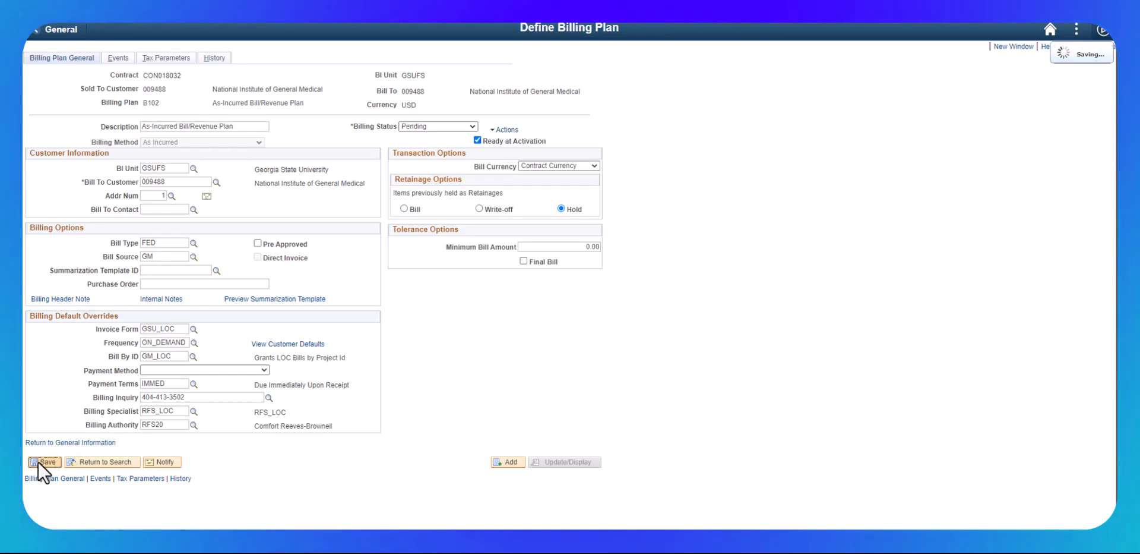
{"action": "left_click", "coordinate": [50, 444]}
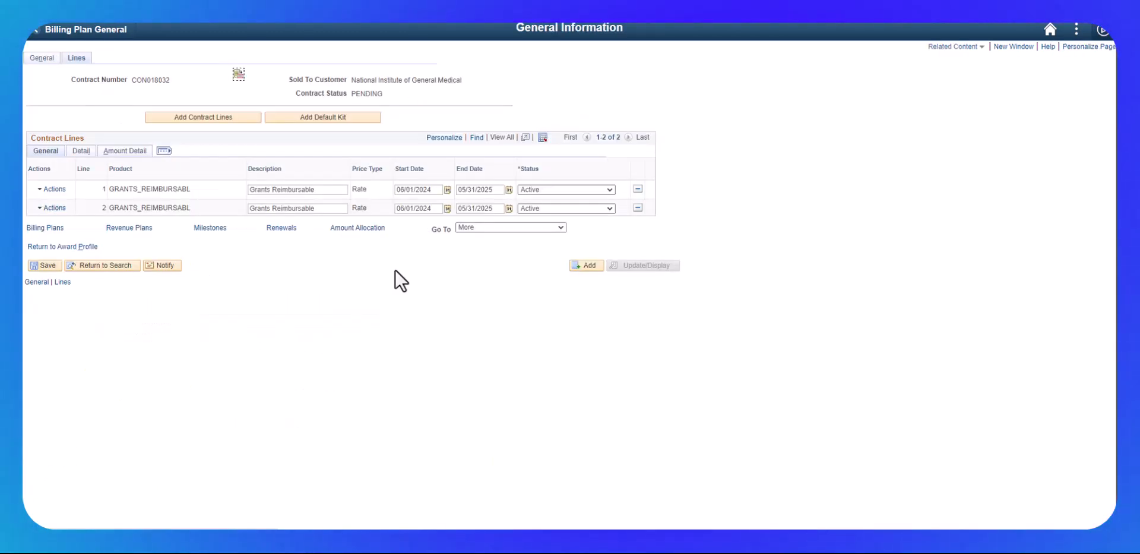
- Reopen line 2's contract terms to review the associated project and activity
{"action": "left_click", "coordinate": [81, 152]}
{"action": "left_click", "coordinate": [395, 219]}
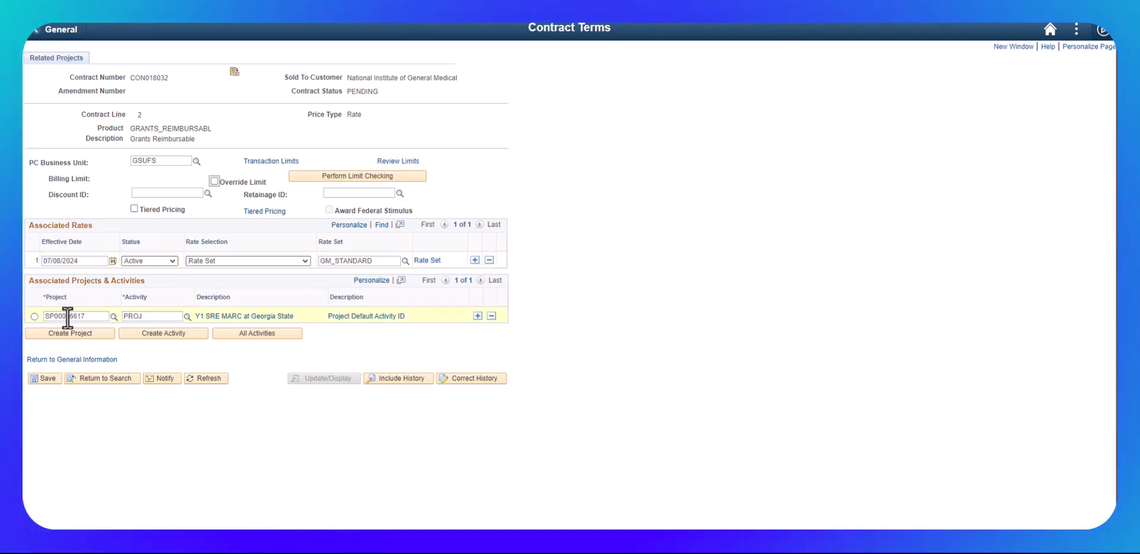
{"action": "left_click", "coordinate": [51, 359]}
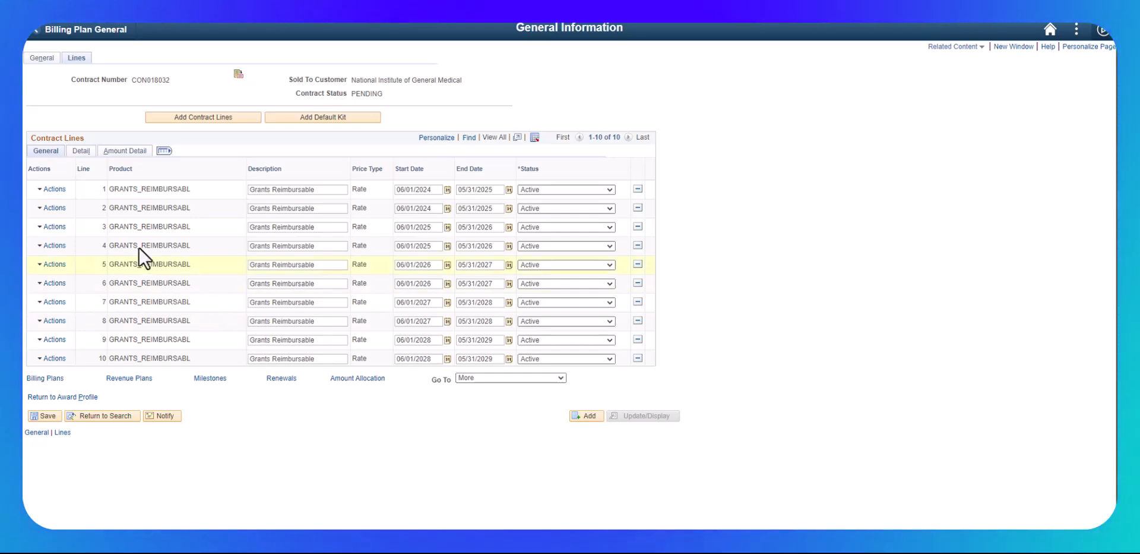
- Paste the LOC Doc ID TGM154119A into all ten contract lines and save the contract
{"action": "left_click", "coordinate": [82, 151]}
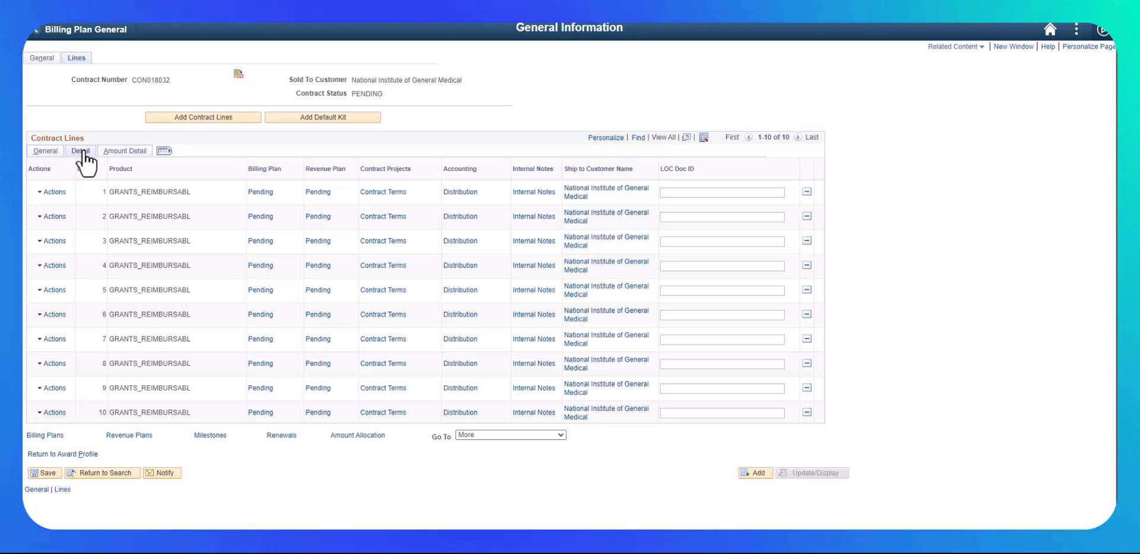
{"action": "left_click", "coordinate": [708, 191]}
{"action": "type", "text": "TGM154119A"}
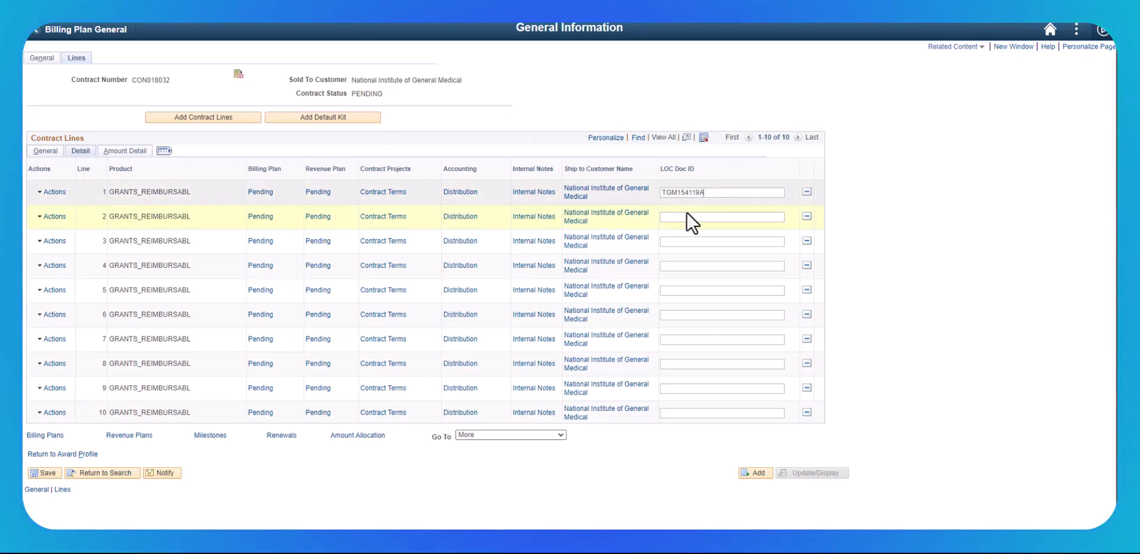
{"action": "left_click", "coordinate": [679, 218]}
{"action": "type", "text": "TGM154119A"}
{"action": "left_click", "coordinate": [668, 242]}
{"action": "type", "text": "TGM154119A"}
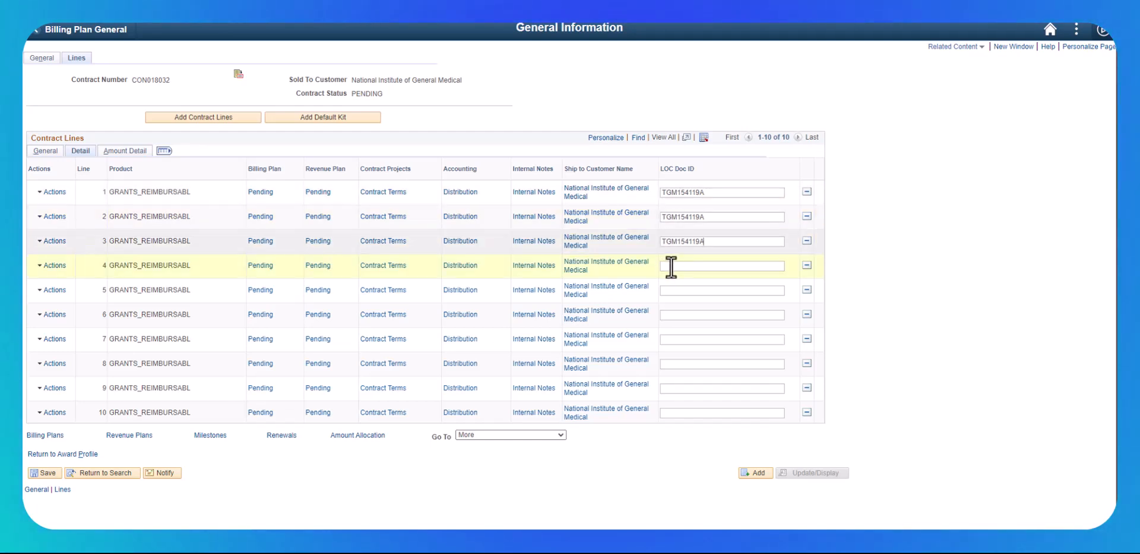
{"action": "left_click", "coordinate": [671, 267]}
{"action": "type", "text": "TGM154119A"}
{"action": "left_click", "coordinate": [677, 291]}
{"action": "type", "text": "TGM154119A"}
{"action": "left_click", "coordinate": [676, 314]}
{"action": "type", "text": "TGM154119A"}
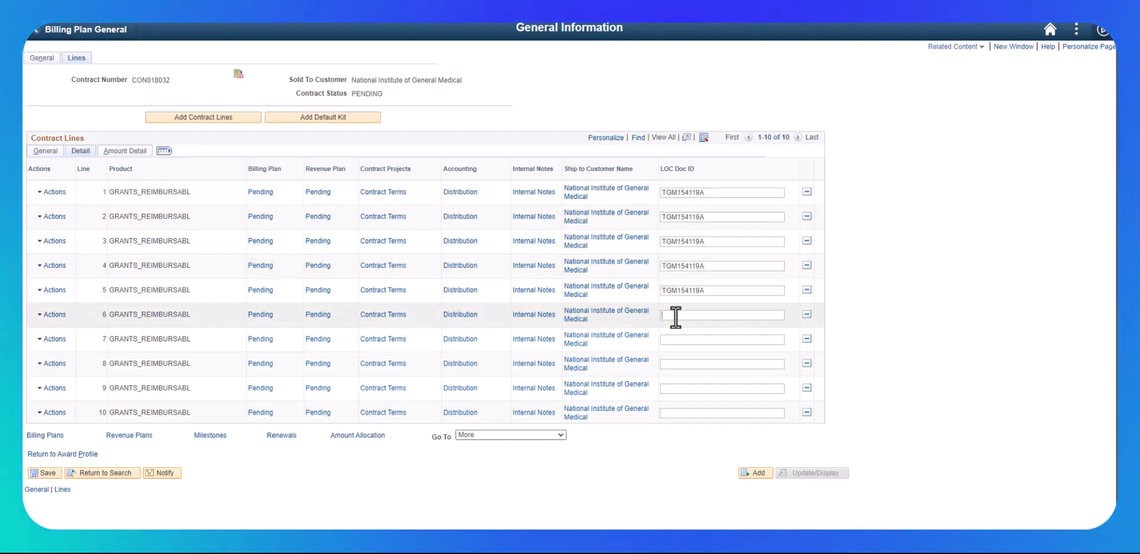
{"action": "left_click", "coordinate": [673, 339]}
{"action": "type", "text": "TGM154119A"}
{"action": "left_click", "coordinate": [666, 365]}
{"action": "type", "text": "TGM154119A"}
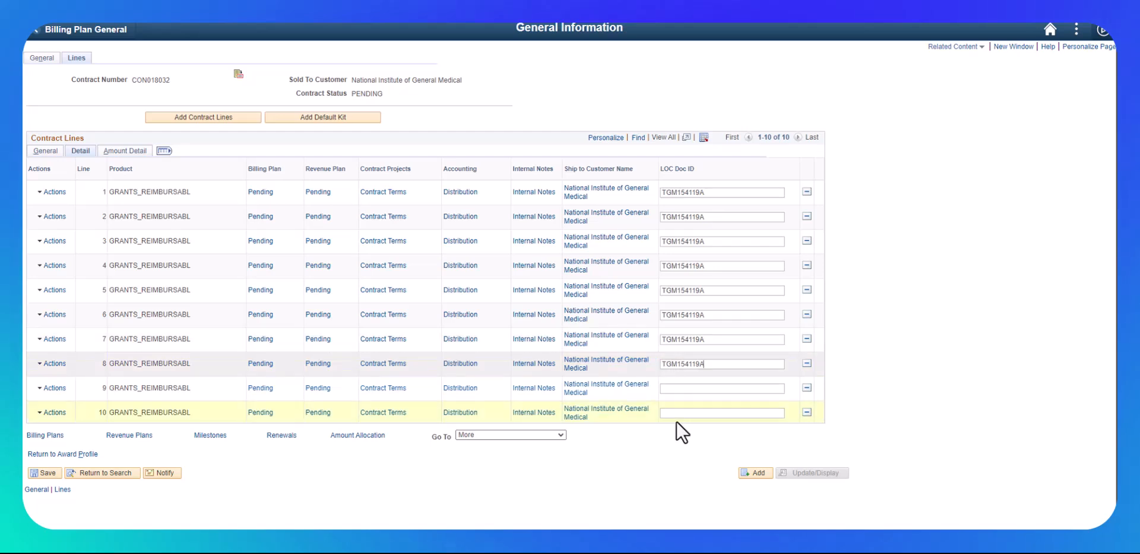
{"action": "left_click", "coordinate": [678, 389]}
{"action": "type", "text": "TGM154119A"}
{"action": "left_click", "coordinate": [669, 415]}
{"action": "type", "text": "TGM154119A"}
{"action": "left_click", "coordinate": [46, 473]}
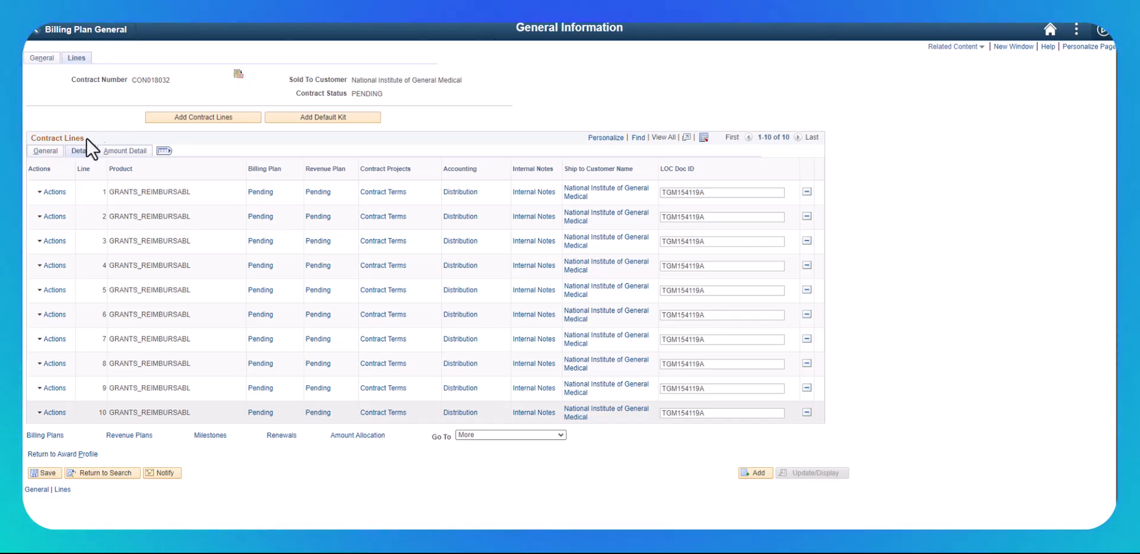
- Save the contract, open its Billing Options page and save it again
{"action": "left_click", "coordinate": [45, 152]}
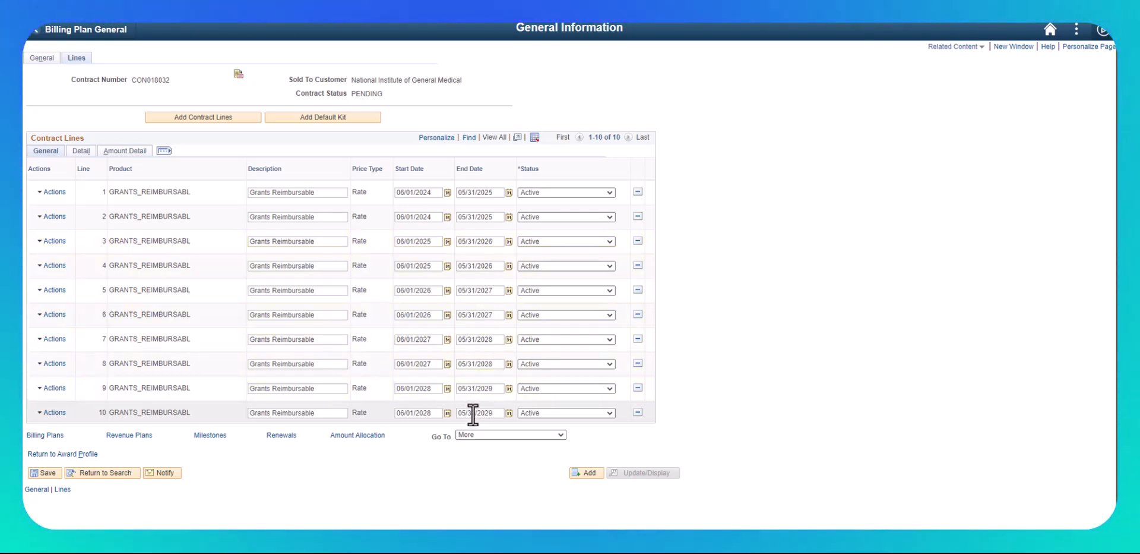
{"action": "left_click", "coordinate": [37, 472]}
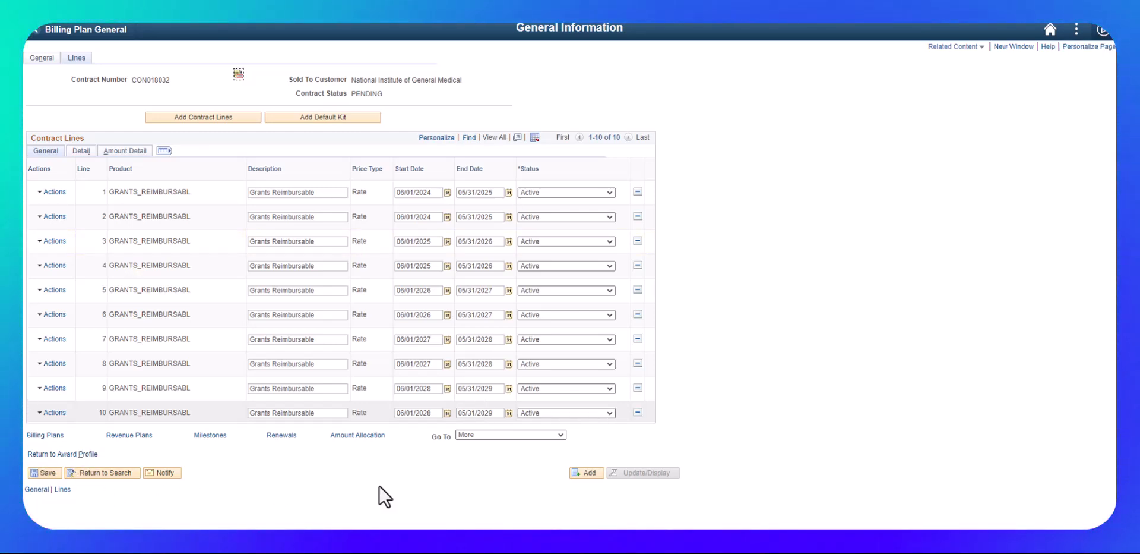
{"action": "left_click", "coordinate": [509, 436]}
{"action": "left_click", "coordinate": [500, 319]}
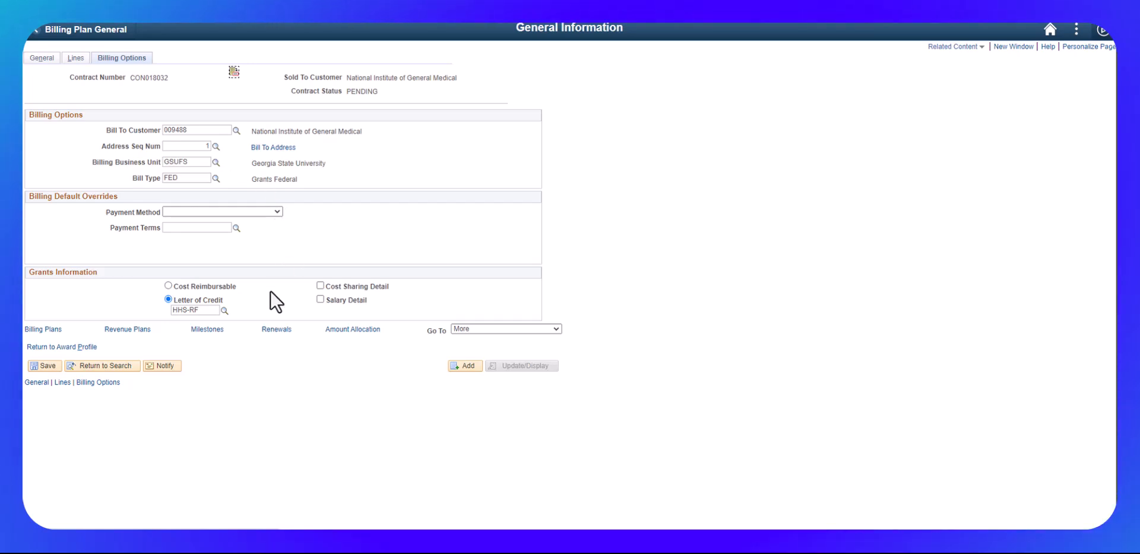
{"action": "left_click", "coordinate": [44, 365]}
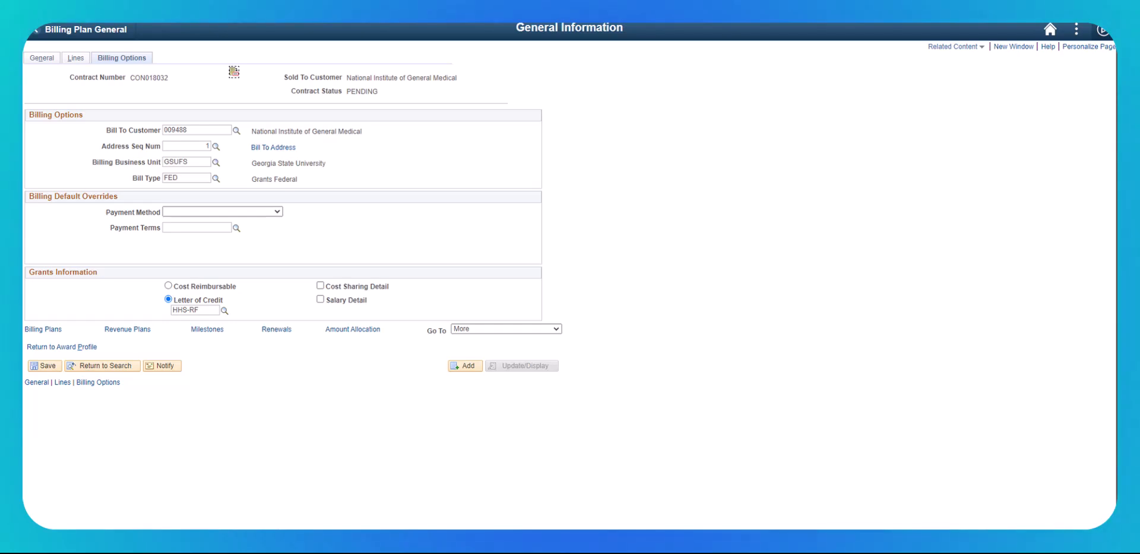
- Return to the award profile, save the award and open its funding information
{"action": "left_click", "coordinate": [57, 348]}
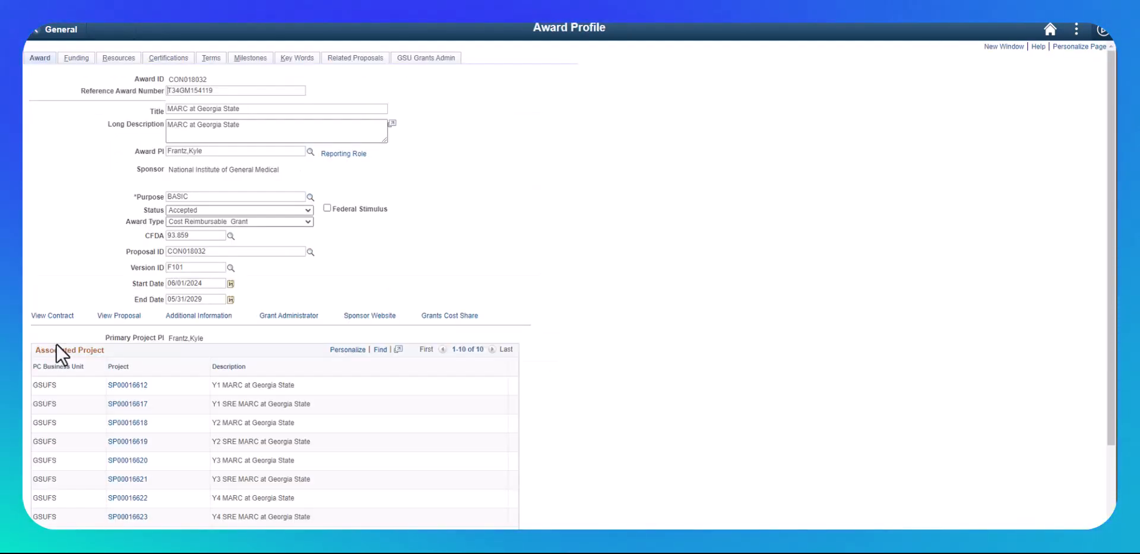
{"action": "scroll", "coordinate": [726, 214], "scroll_direction": "down", "scroll_amount": 4}
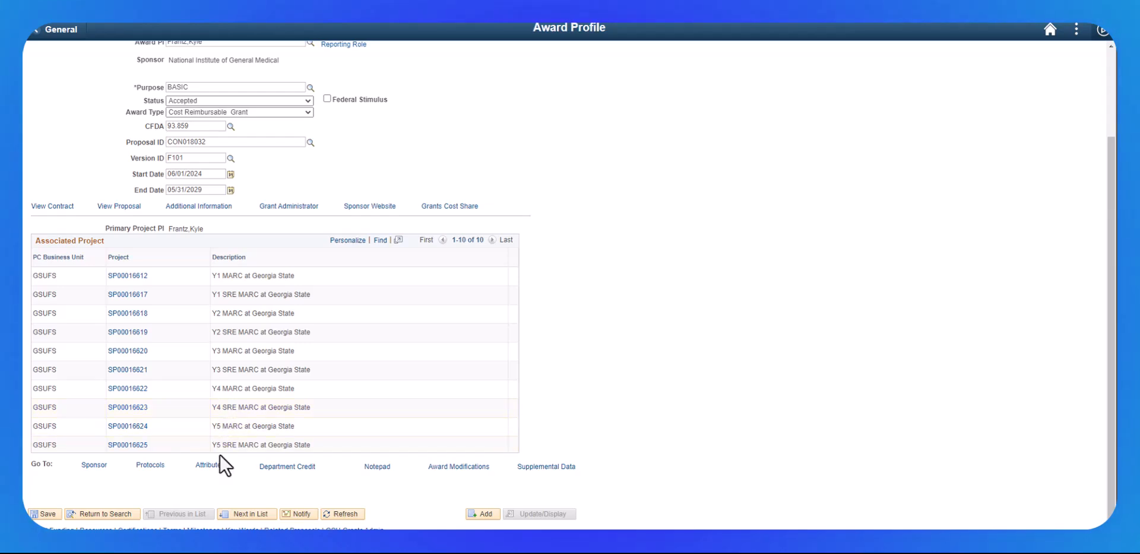
{"action": "left_click", "coordinate": [48, 514]}
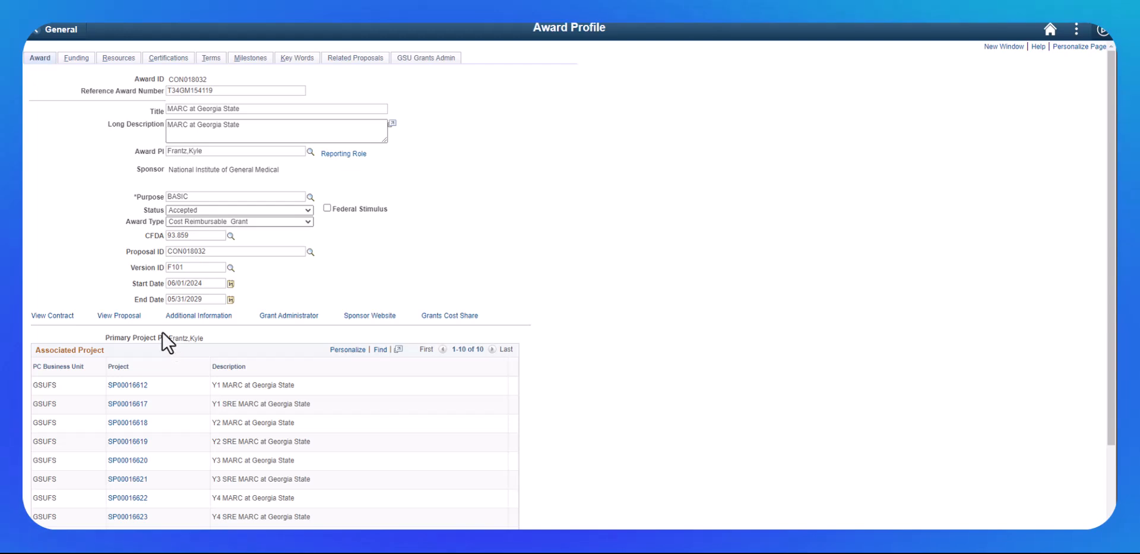
{"action": "left_click", "coordinate": [75, 58]}
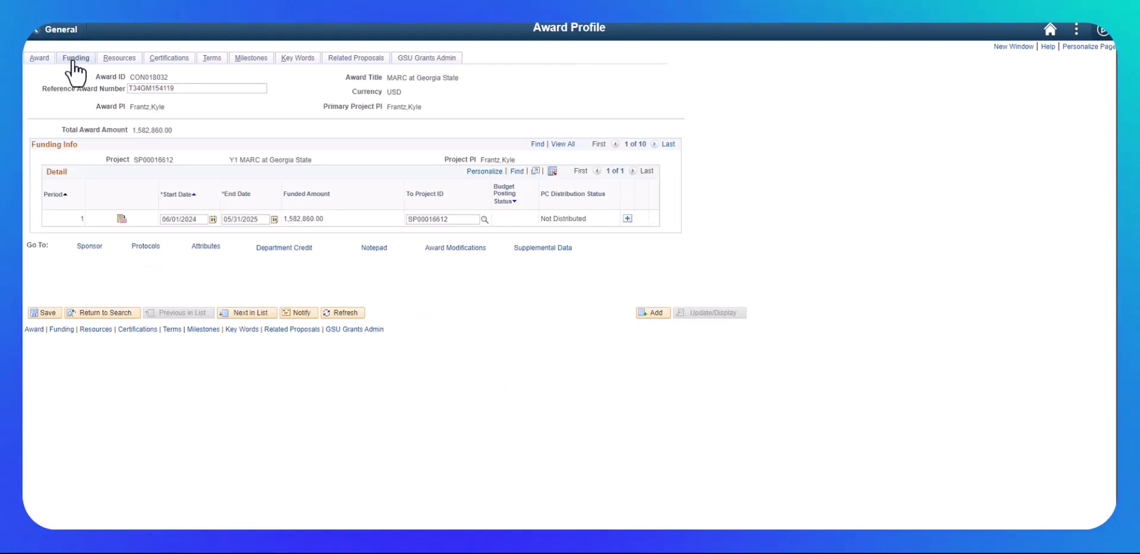
- Review all funding periods on the award and the list of associated projects
{"action": "left_click", "coordinate": [562, 145]}
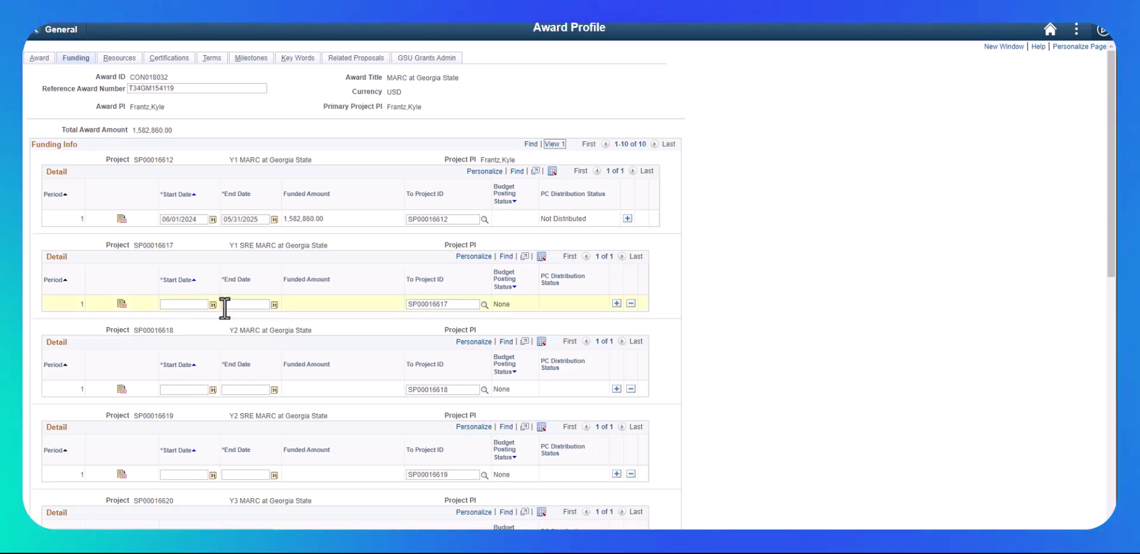
{"action": "scroll", "coordinate": [249, 368], "scroll_direction": "down", "scroll_amount": 1}
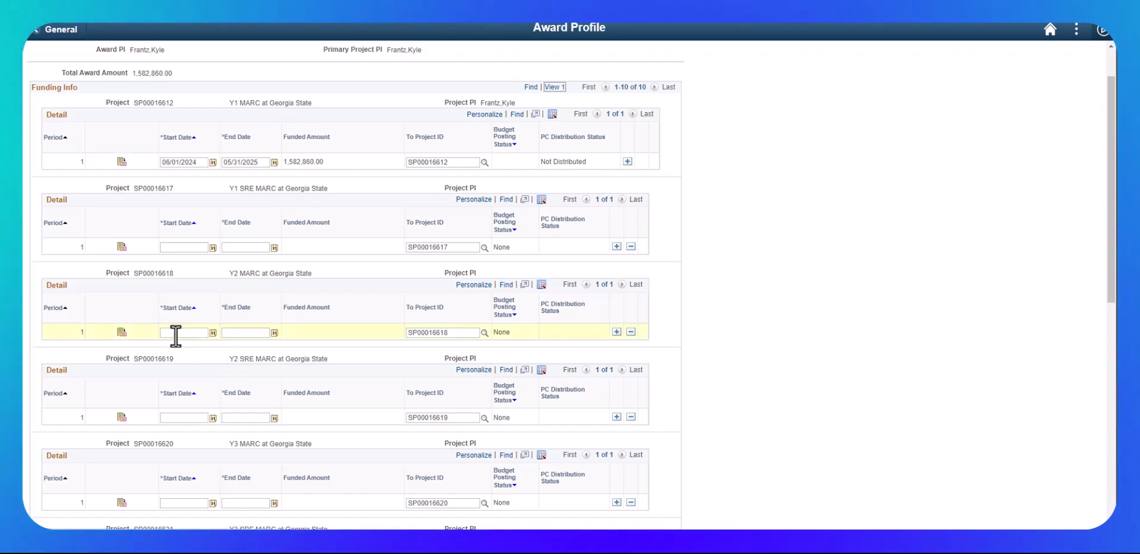
{"action": "scroll", "coordinate": [157, 417], "scroll_direction": "down", "scroll_amount": 5}
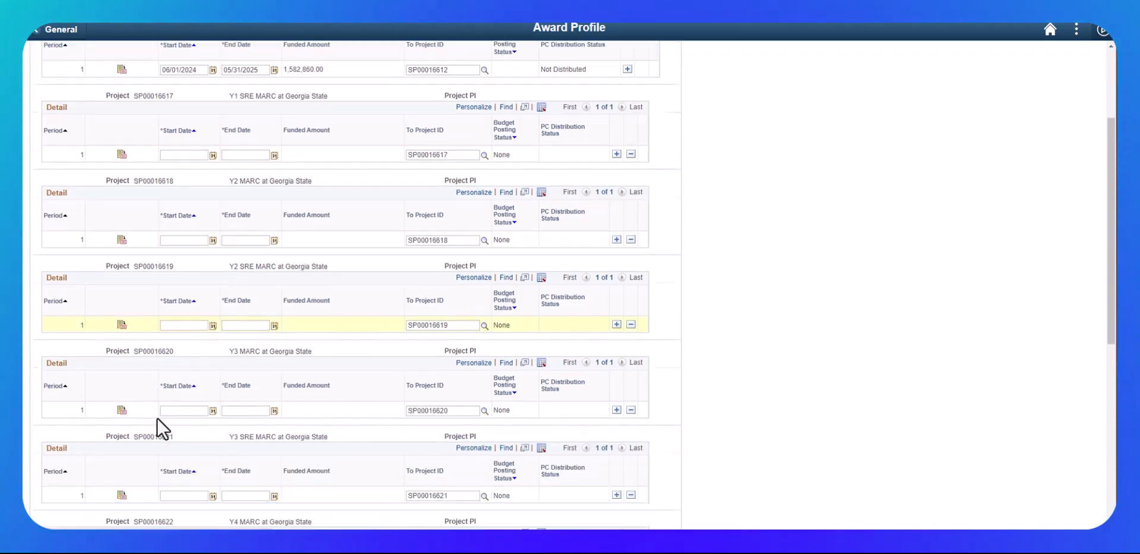
{"action": "scroll", "coordinate": [157, 417], "scroll_direction": "down", "scroll_amount": 3}
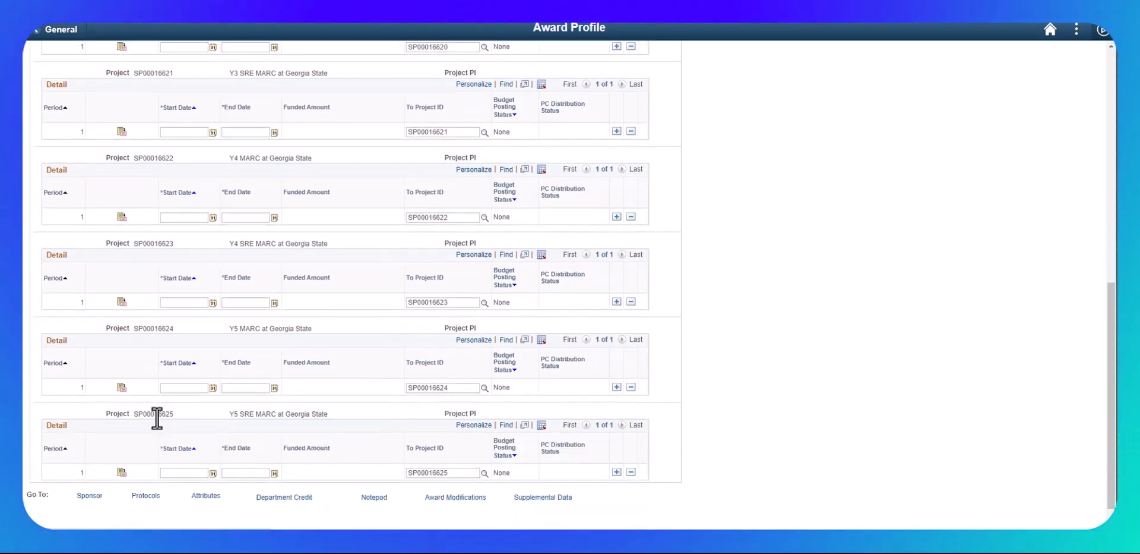
{"action": "scroll", "coordinate": [156, 417], "scroll_direction": "up", "scroll_amount": 8}
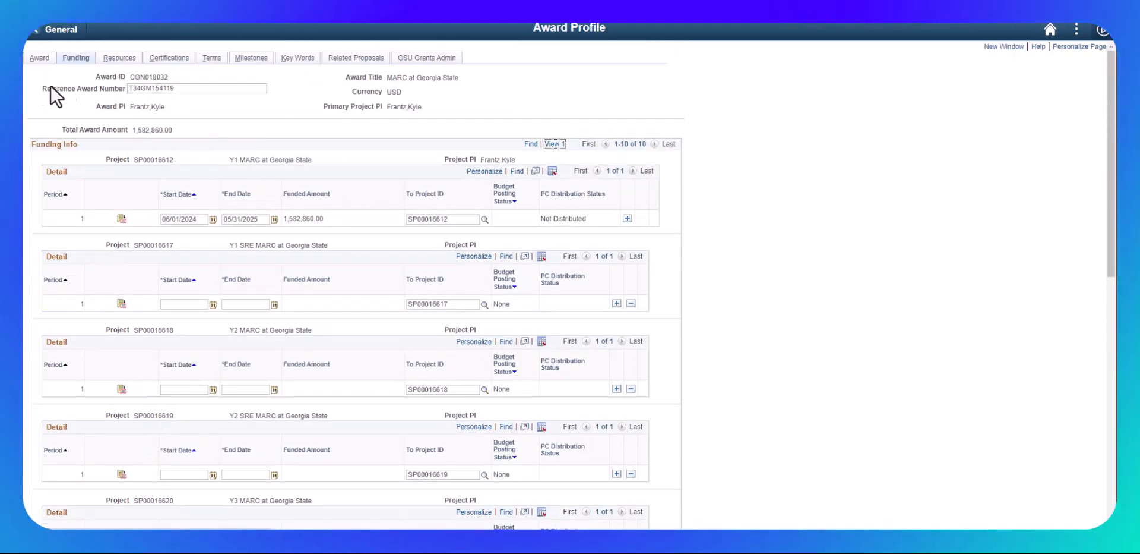
{"action": "left_click", "coordinate": [37, 60]}
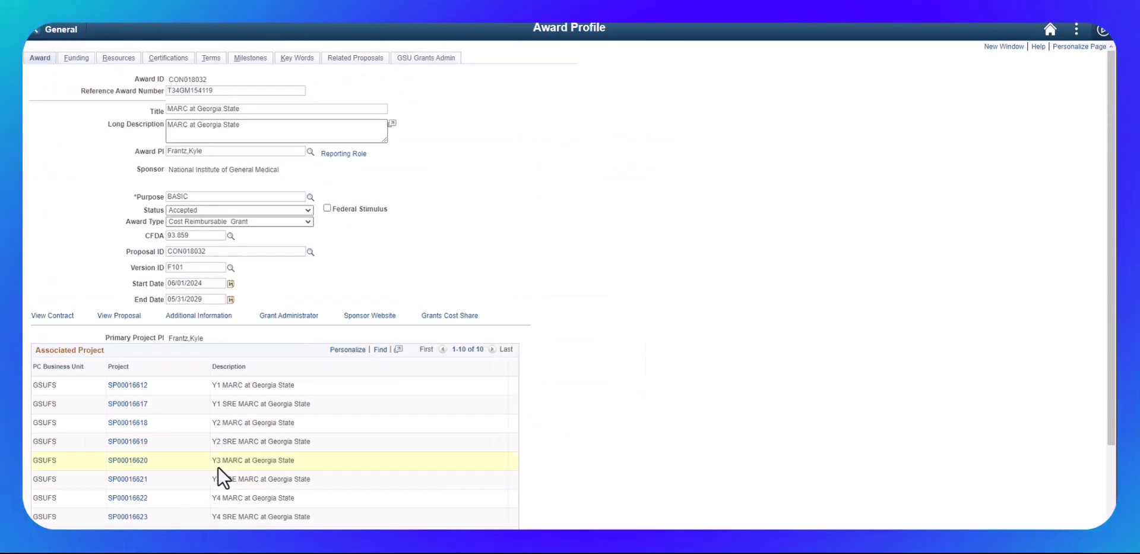
{"action": "scroll", "coordinate": [218, 466], "scroll_direction": "down", "scroll_amount": 3}
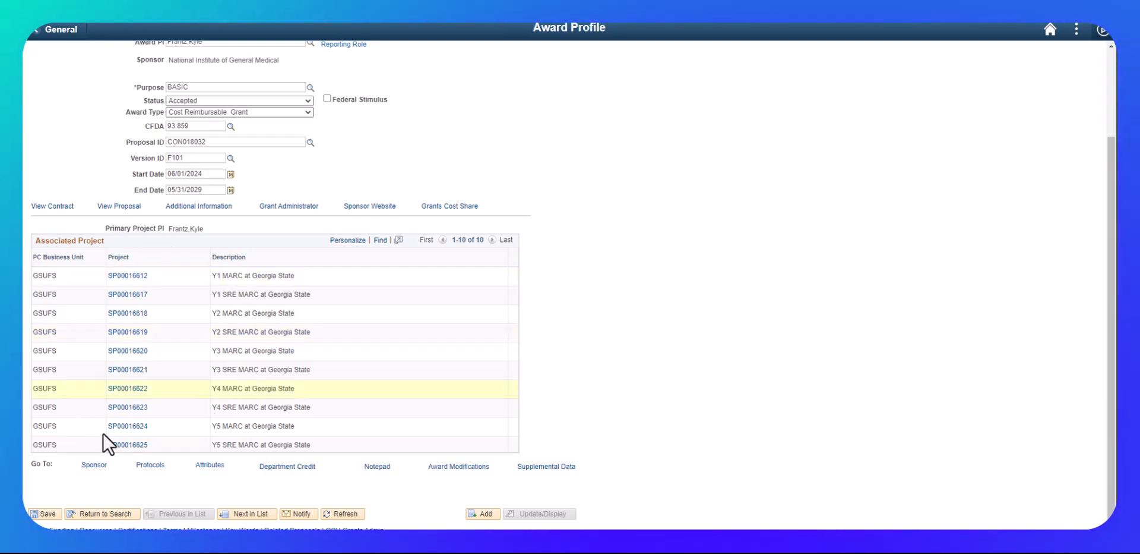
{"action": "scroll", "coordinate": [227, 308], "scroll_direction": "up", "scroll_amount": 3}
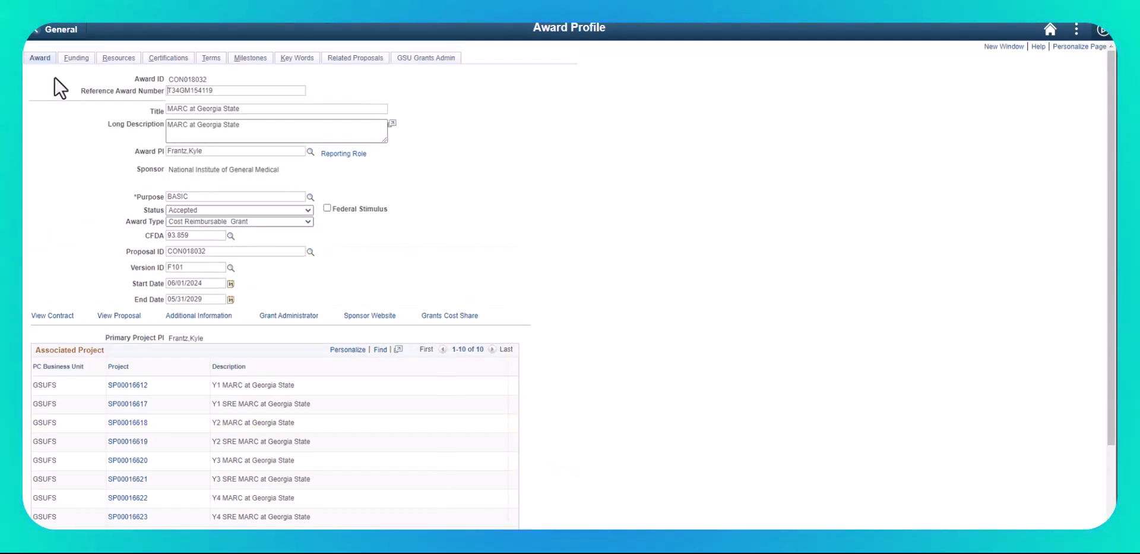
{"action": "left_click", "coordinate": [75, 59]}
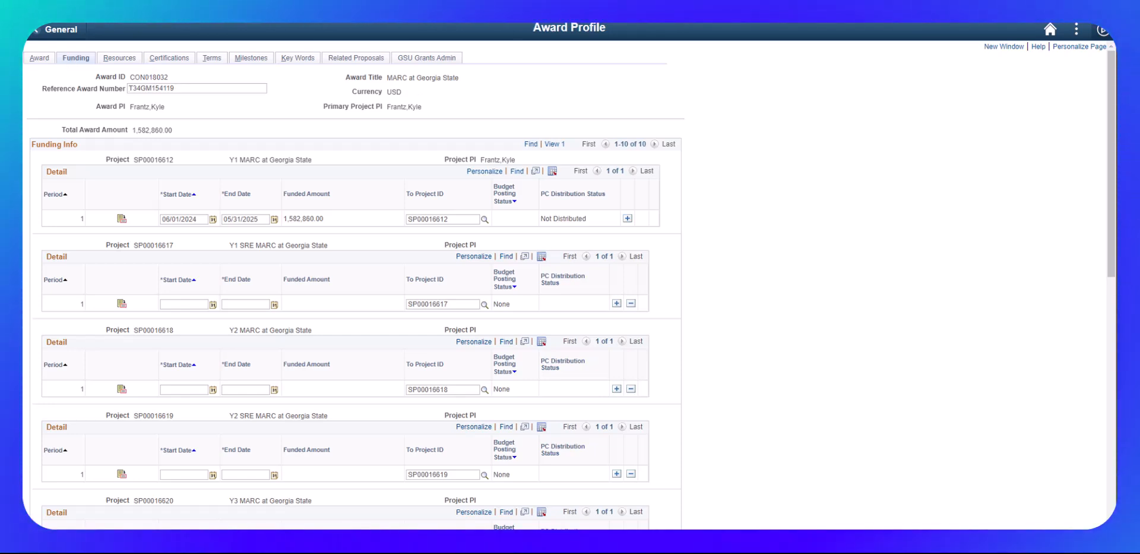
- Set the funding period for project SP00016617 to start 06/01/2024 and end 05/31/2025
{"action": "left_click", "coordinate": [186, 304]}
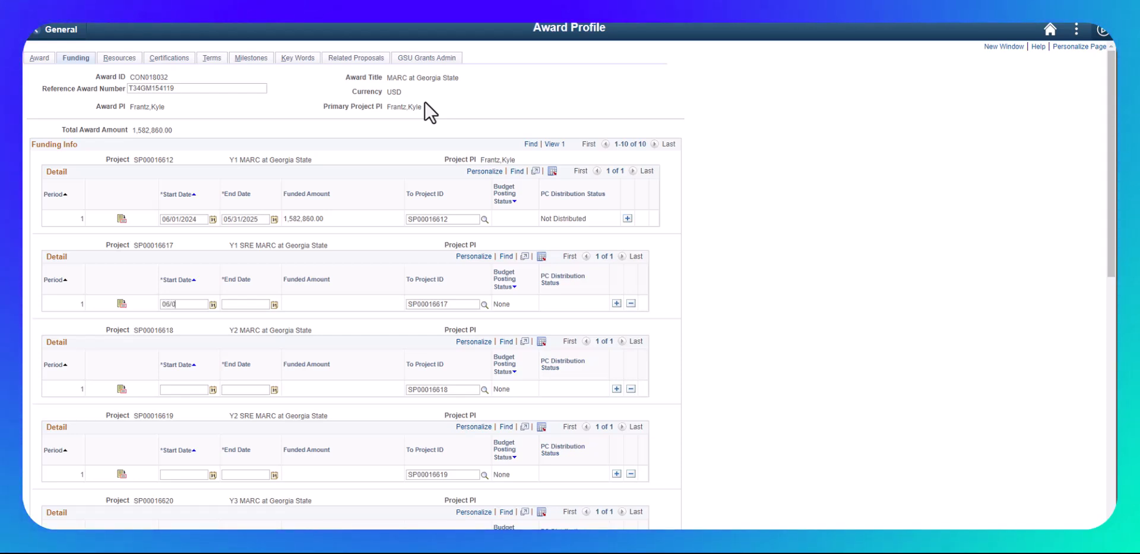
{"action": "key", "text": "Tab"}
{"action": "type", "text": "05/31/2025"}
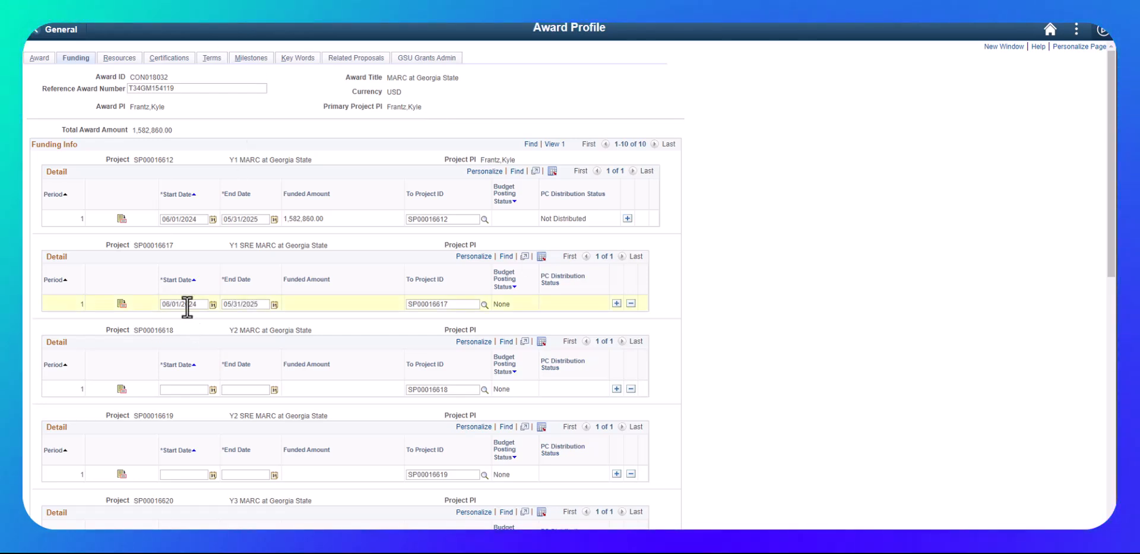
- Set the funding period for project SP00016618 to 06/01/2025 through 05/31/2026
{"action": "left_click_drag", "start_coordinate": [198, 304], "coordinate": [145, 303]}
{"action": "key", "text": "ctrl+c"}
{"action": "left_click", "coordinate": [171, 387]}
{"action": "key", "text": "ctrl+v"}
{"action": "left_click_drag", "start_coordinate": [261, 304], "coordinate": [214, 304]}
{"action": "key", "text": "ctrl+c"}
{"action": "left_click", "coordinate": [256, 389]}
{"action": "key", "text": "ctrl+v"}
{"action": "left_click", "coordinate": [193, 390]}
{"action": "key", "text": "BackSpace"}
{"action": "type", "text": "5"}
{"action": "left_click", "coordinate": [262, 389]}
{"action": "key", "text": "BackSpace"}
{"action": "type", "text": "6"}
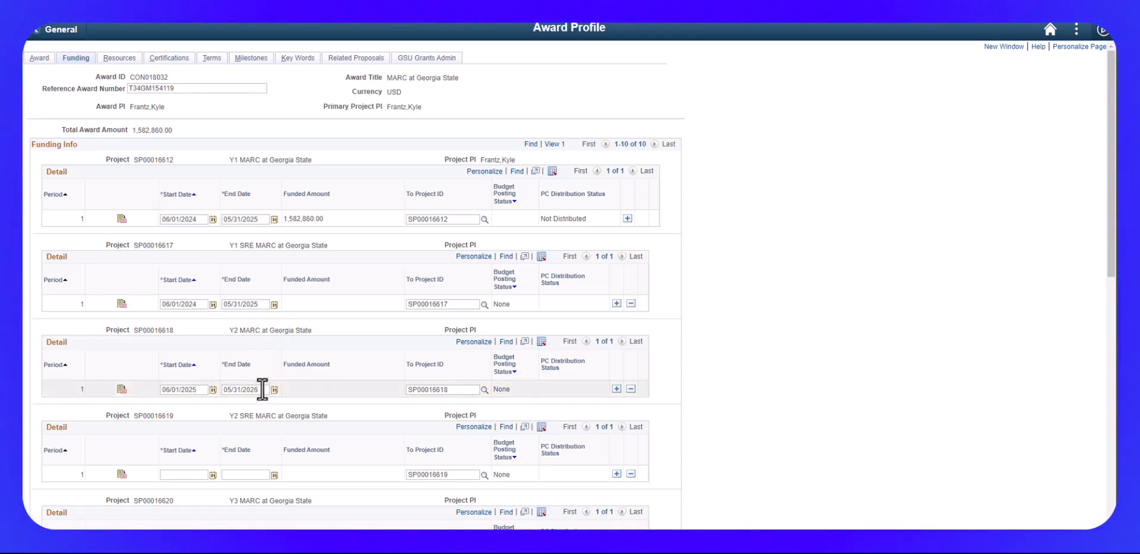
- Set the funding period for project SP00016619 to 06/01/2025 through 05/31/2026
{"action": "left_click_drag", "start_coordinate": [203, 389], "coordinate": [131, 391]}
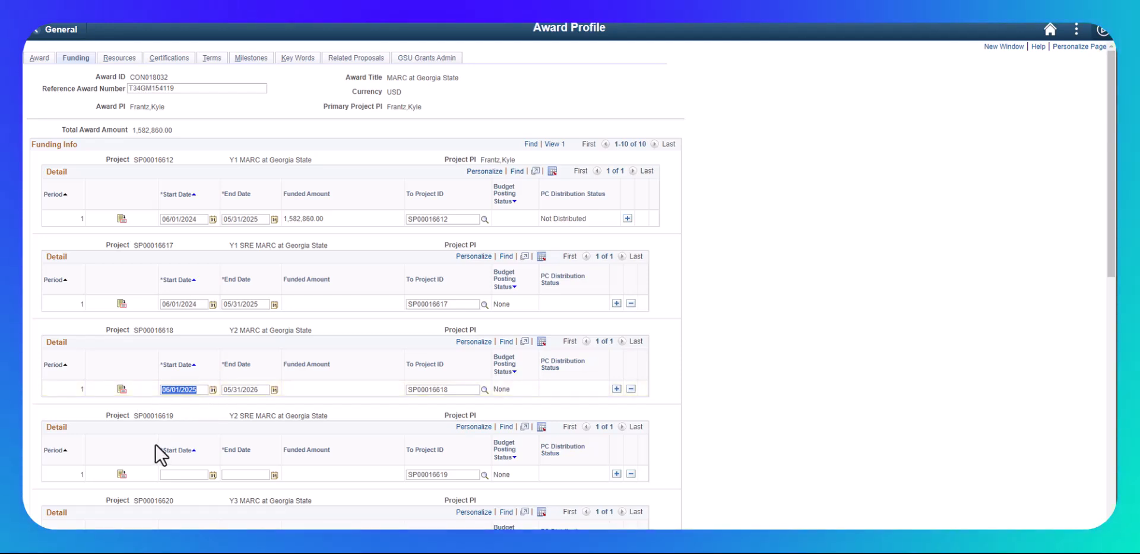
{"action": "key", "text": "ctrl+c"}
{"action": "left_click", "coordinate": [169, 474]}
{"action": "key", "text": "ctrl+v"}
{"action": "left_click_drag", "start_coordinate": [266, 389], "coordinate": [195, 392]}
{"action": "key", "text": "ctrl+c"}
{"action": "left_click", "coordinate": [228, 474]}
{"action": "key", "text": "ctrl+v"}
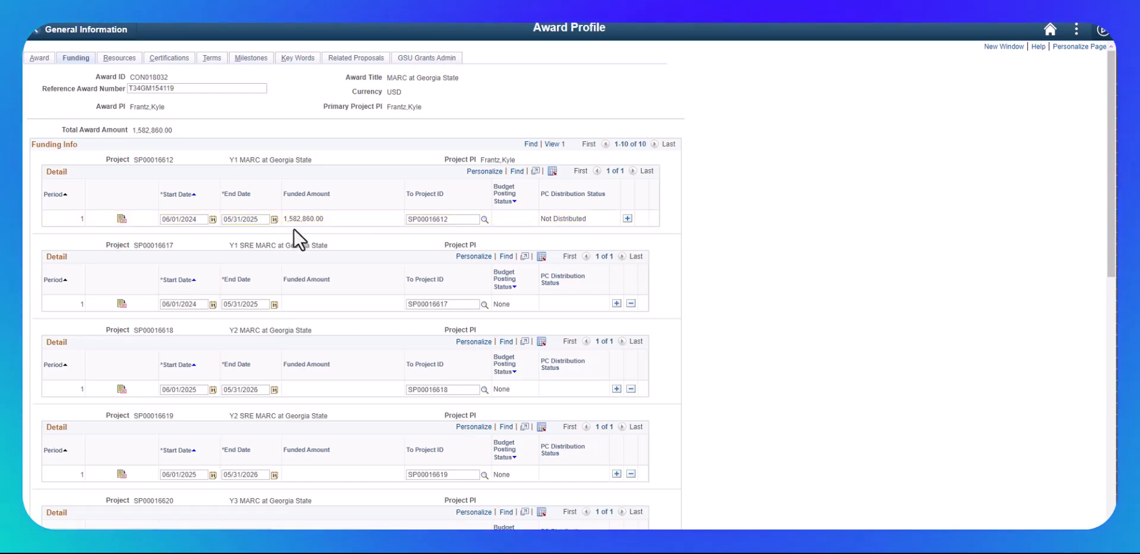
- Open the budget detail for project SP00016612 and set the INDIRECTS amount to 18272
{"action": "left_click", "coordinate": [122, 220]}
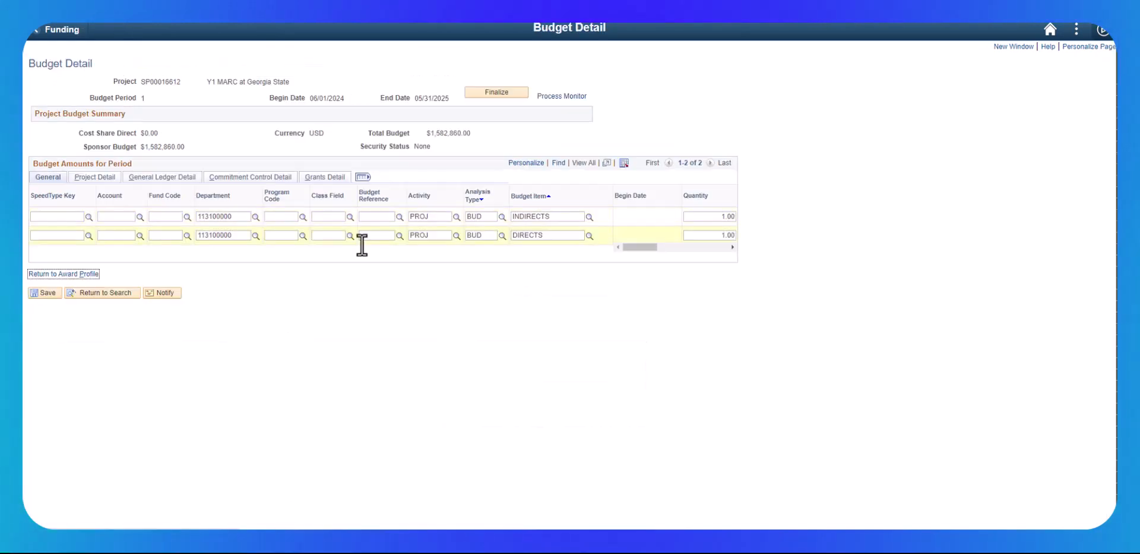
{"action": "left_click_drag", "start_coordinate": [628, 248], "coordinate": [793, 217]}
{"action": "left_click_drag", "start_coordinate": [703, 247], "coordinate": [682, 247]}
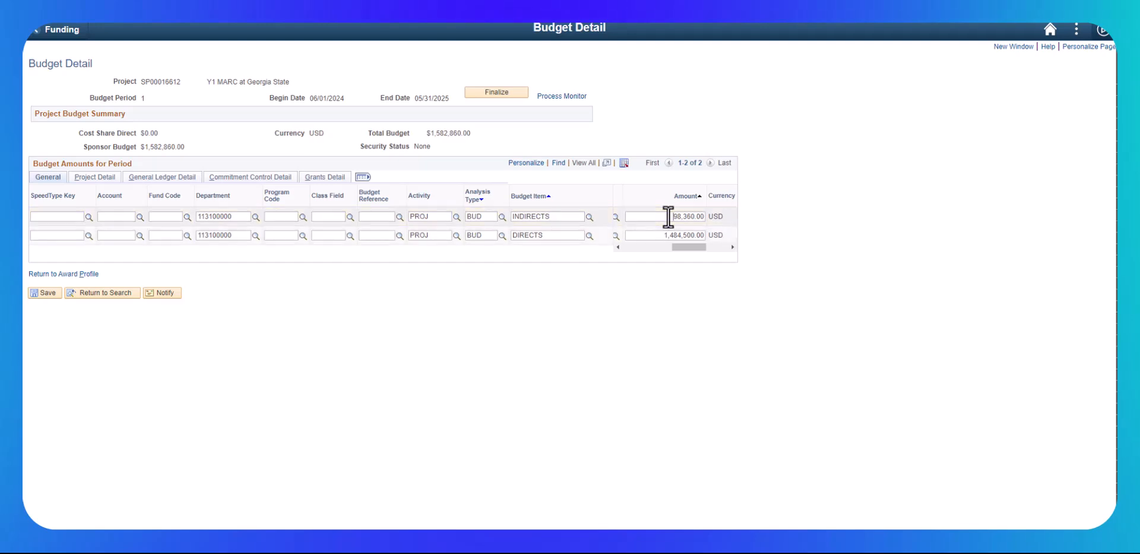
{"action": "key", "text": "Delete"}
{"action": "key", "text": "Delete"}
{"action": "key", "text": "Delete"}
{"action": "type", "text": "18272"}
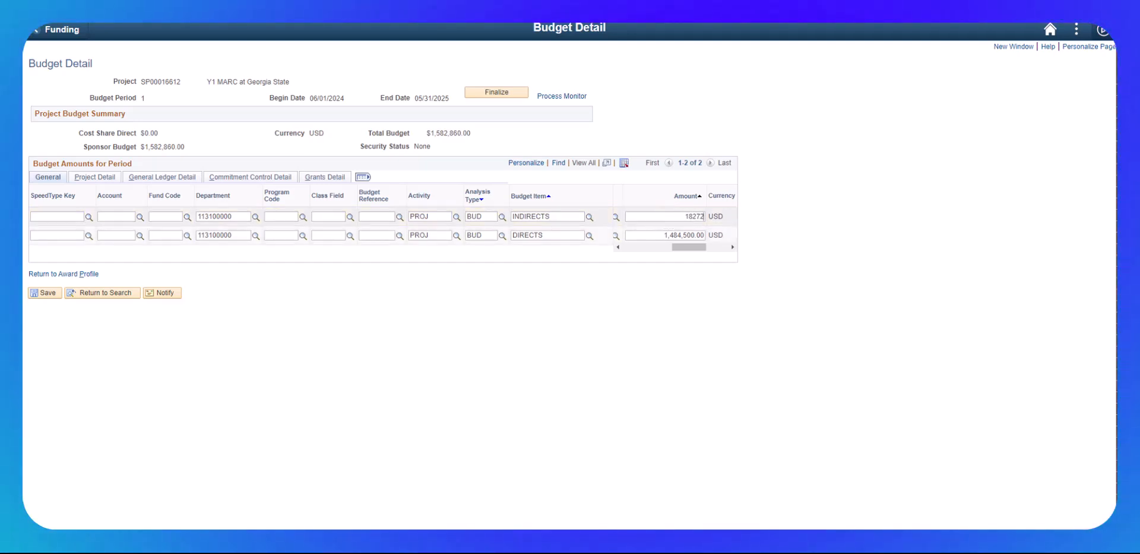
- Set the DIRECTS amount to 279400, save the budget and return to the award profile
{"action": "double_click", "coordinate": [674, 234]}
{"action": "type", "text": "279400"}
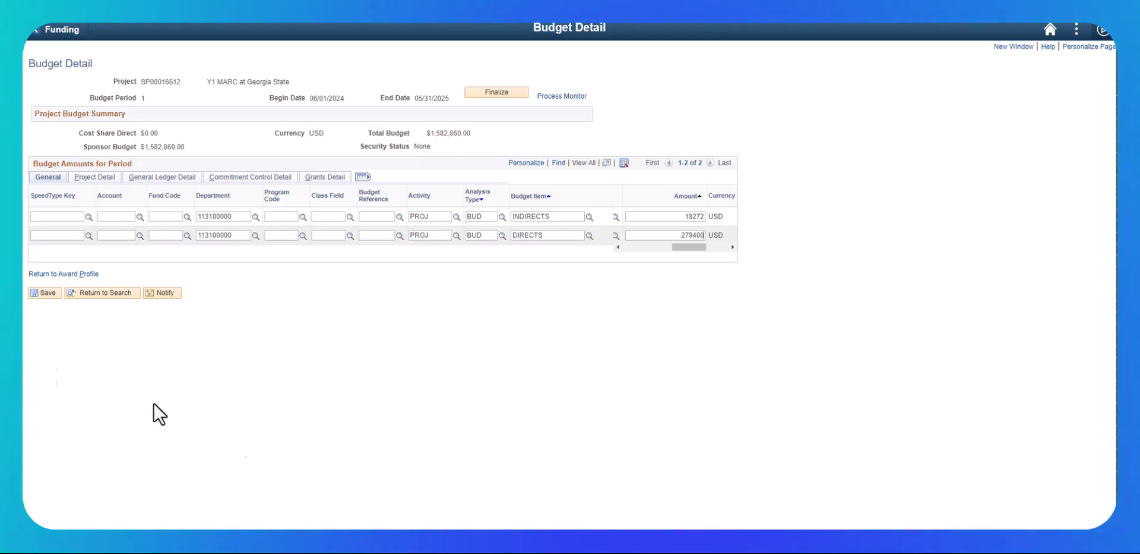
{"action": "left_click", "coordinate": [42, 293]}
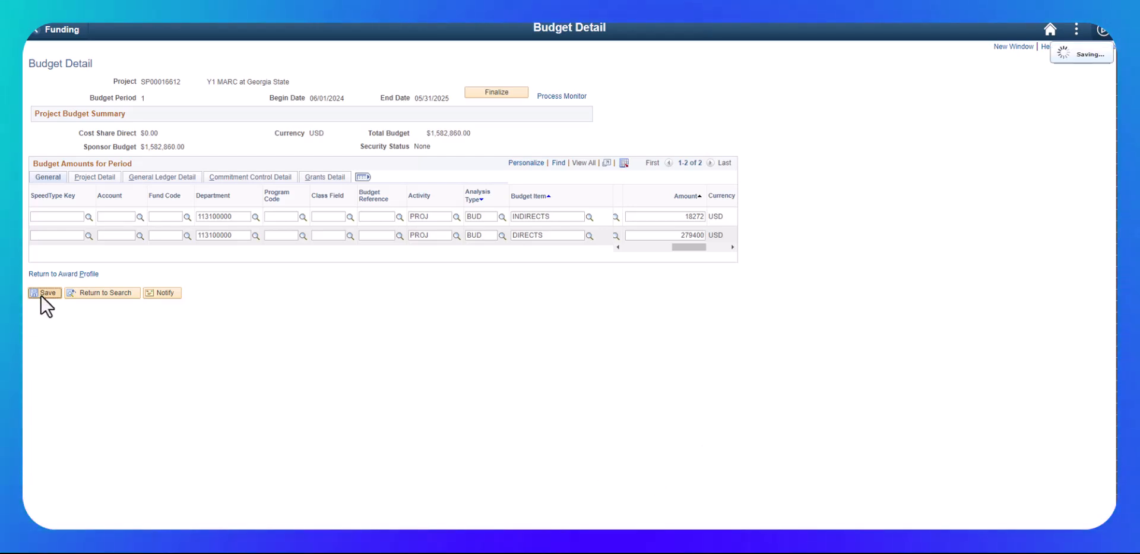
{"action": "left_click", "coordinate": [62, 274]}
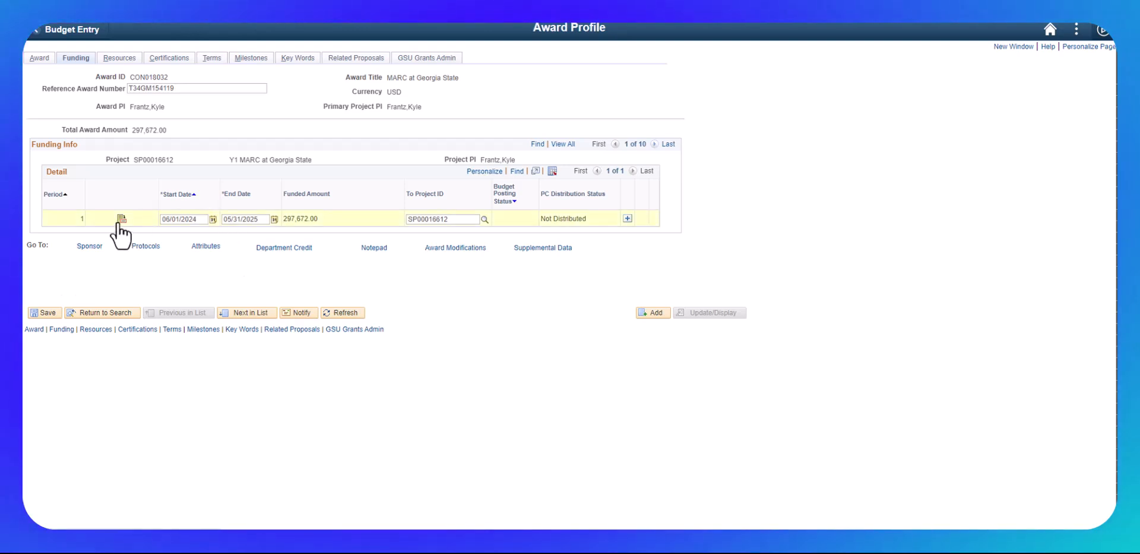
- Open the budget detail for project SP00016617 and enter a budget amount of 18900
{"action": "left_click", "coordinate": [555, 145]}
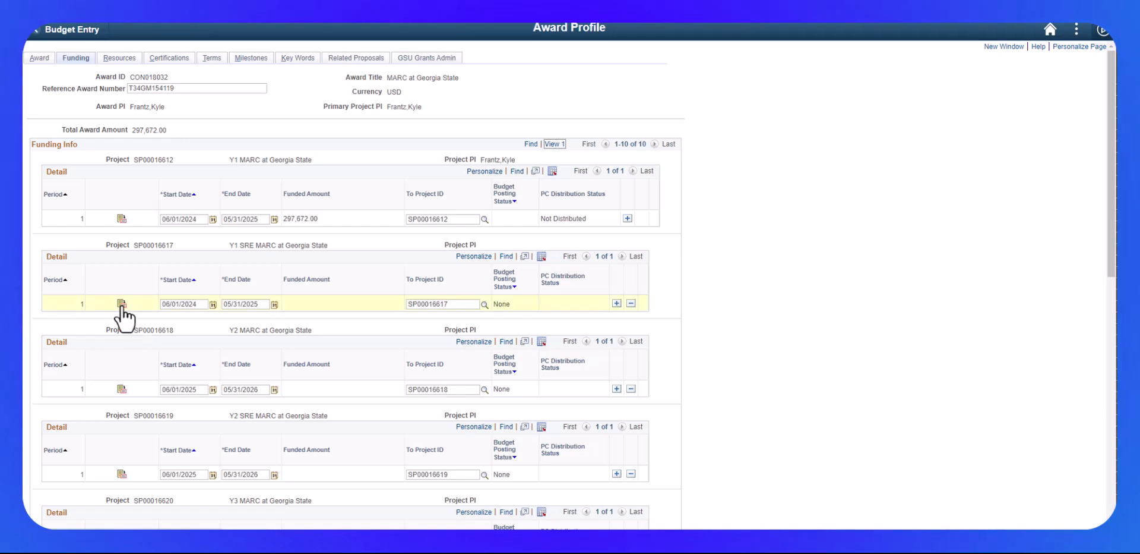
{"action": "left_click", "coordinate": [121, 302]}
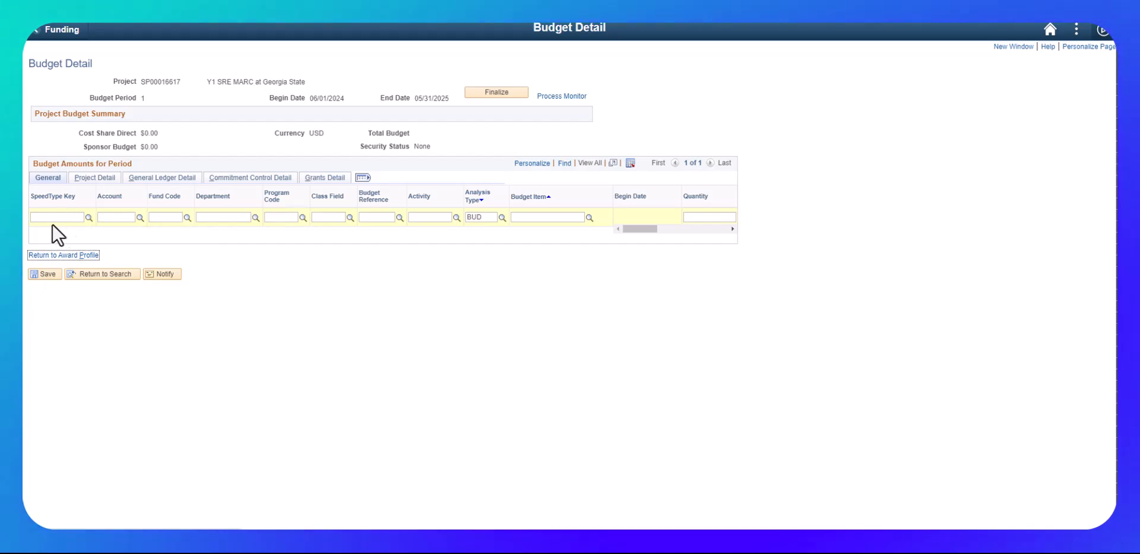
{"action": "left_click", "coordinate": [51, 217]}
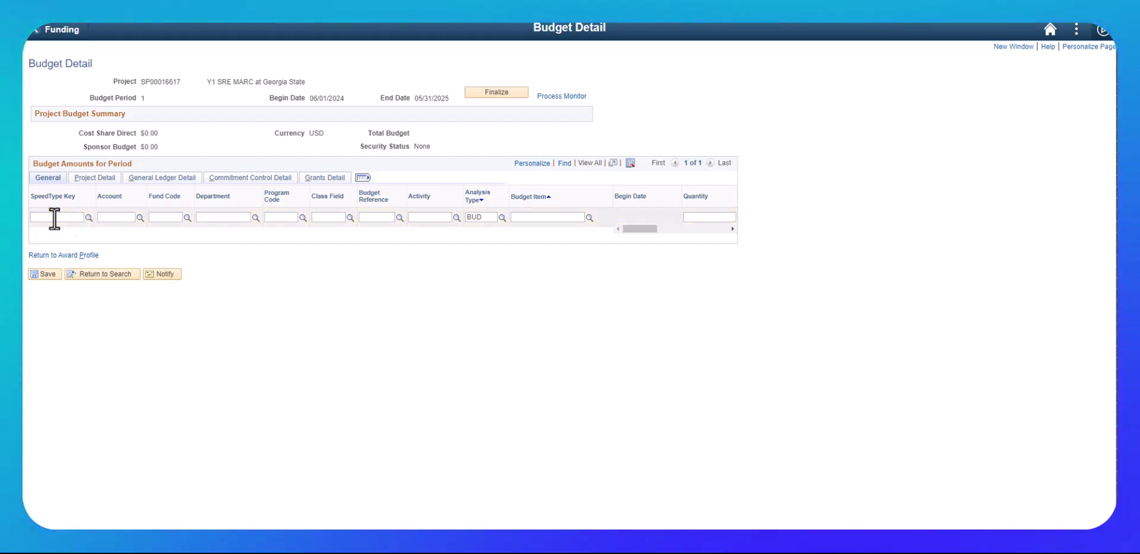
{"action": "left_click_drag", "start_coordinate": [648, 229], "coordinate": [712, 230]}
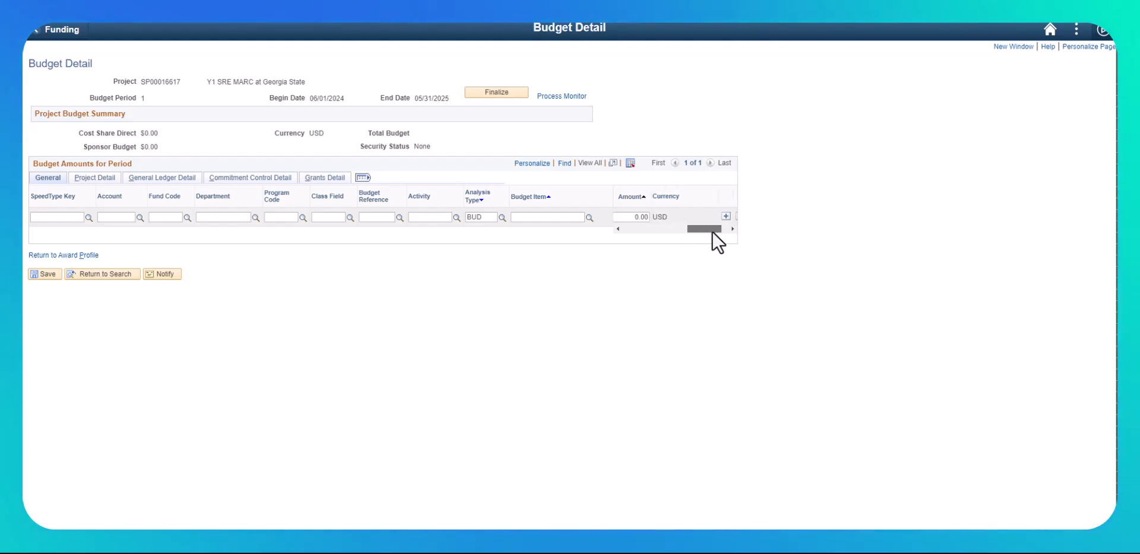
{"action": "left_click", "coordinate": [632, 216]}
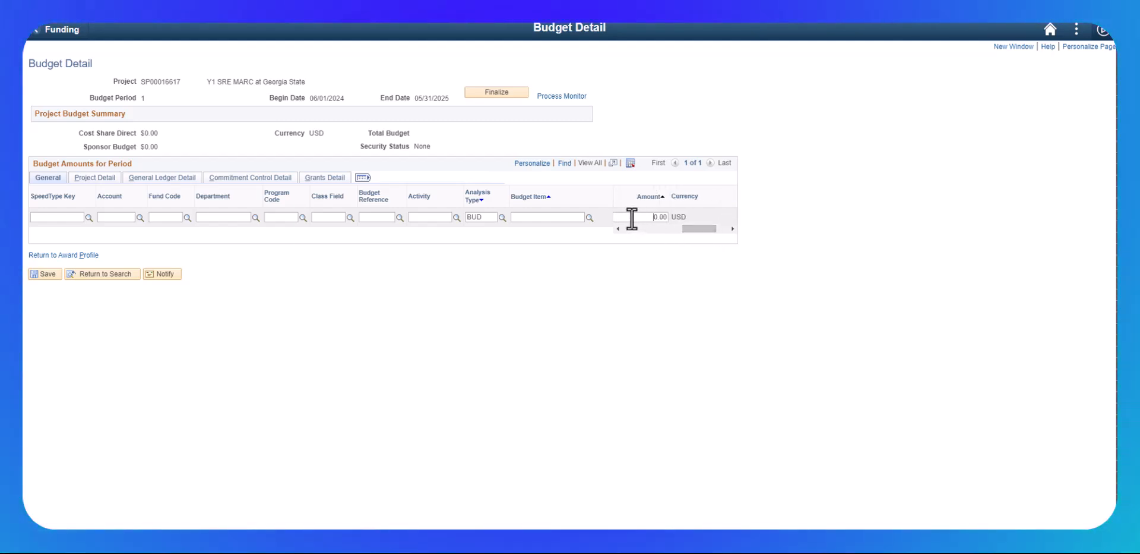
{"action": "type", "text": "18900"}
{"action": "key", "text": "Delete"}
{"action": "key", "text": "Delete"}
{"action": "key", "text": "Delete"}
{"action": "key", "text": "Delete"}
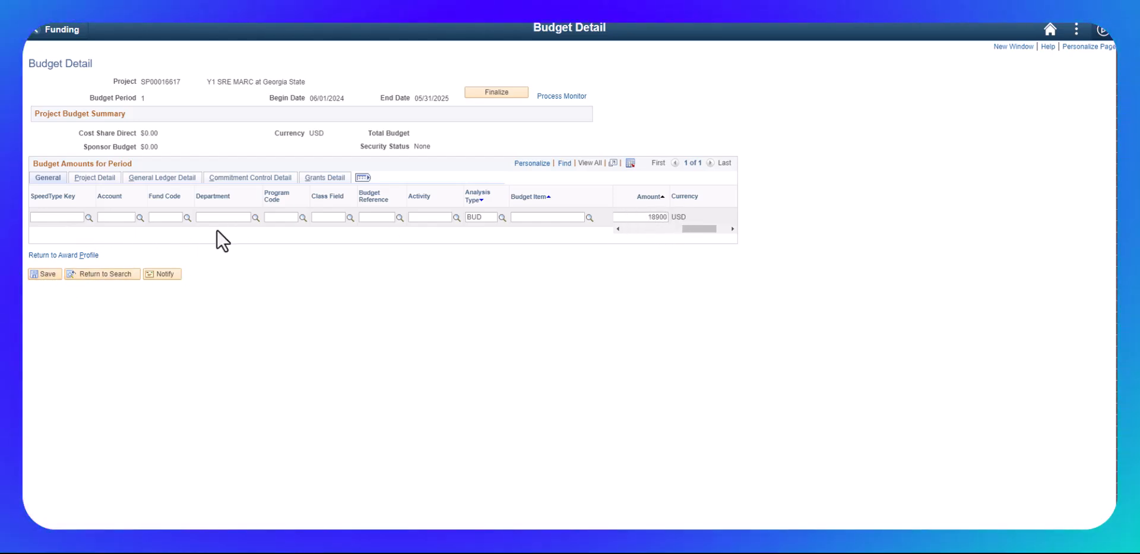
- Set the budget line's activity to PROJ, save the budget and return to the award profile
{"action": "left_click", "coordinate": [39, 274]}
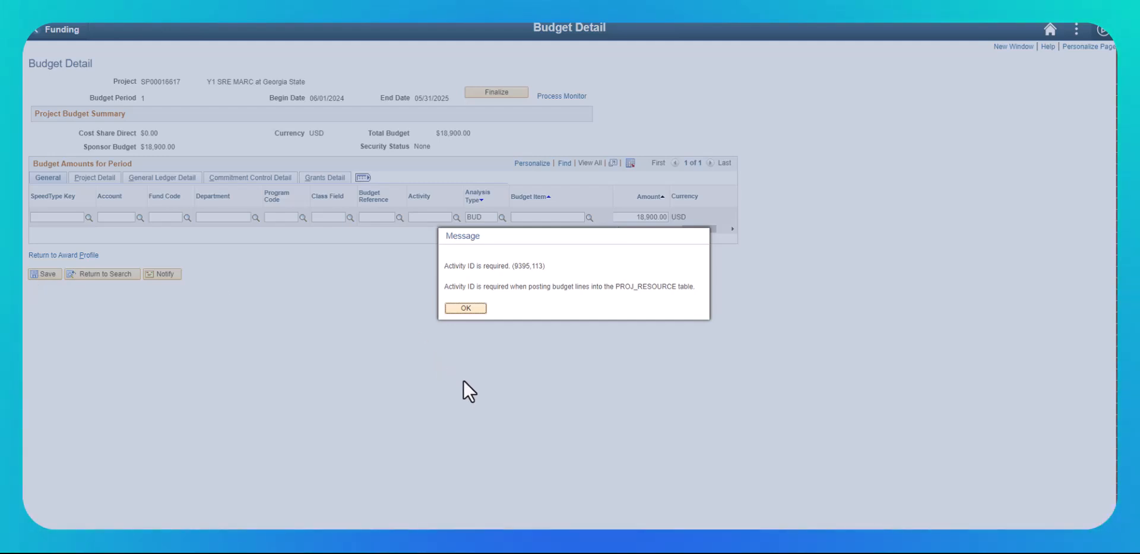
{"action": "left_click", "coordinate": [465, 308]}
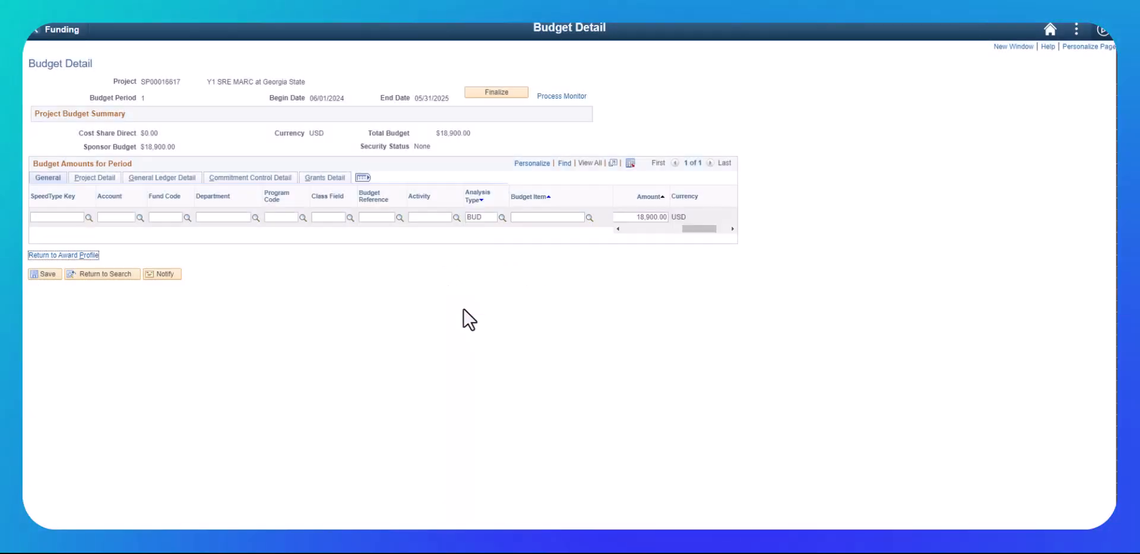
{"action": "left_click", "coordinate": [435, 220]}
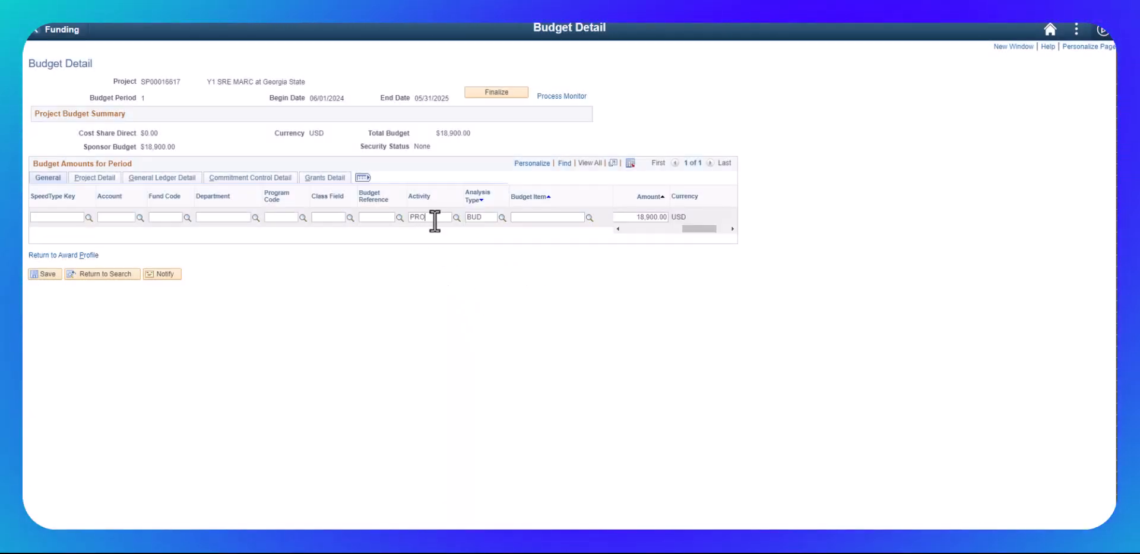
{"action": "type", "text": "PROJ"}
{"action": "left_click", "coordinate": [38, 273]}
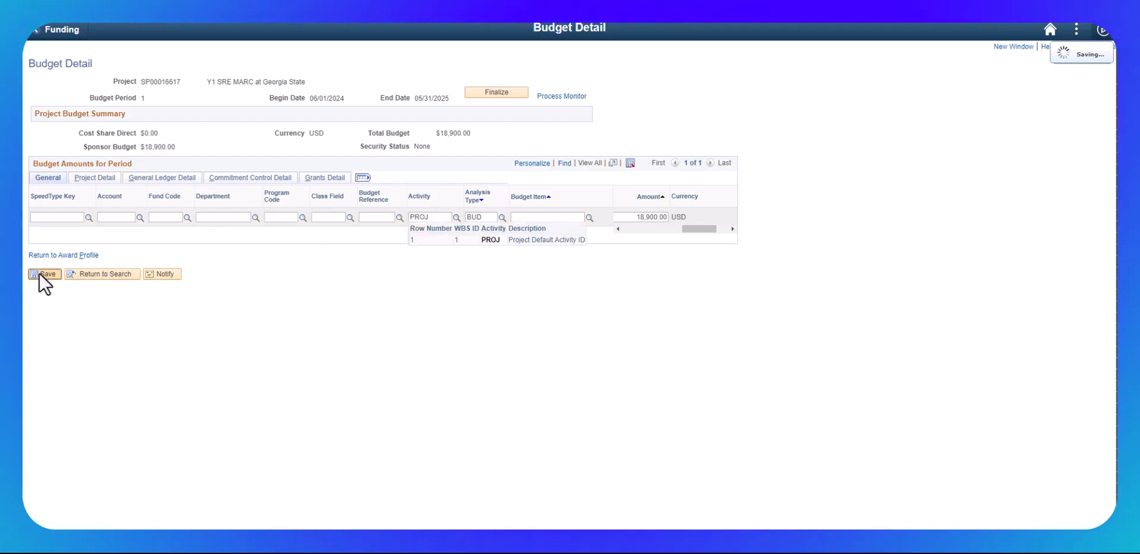
{"action": "left_click", "coordinate": [50, 256]}
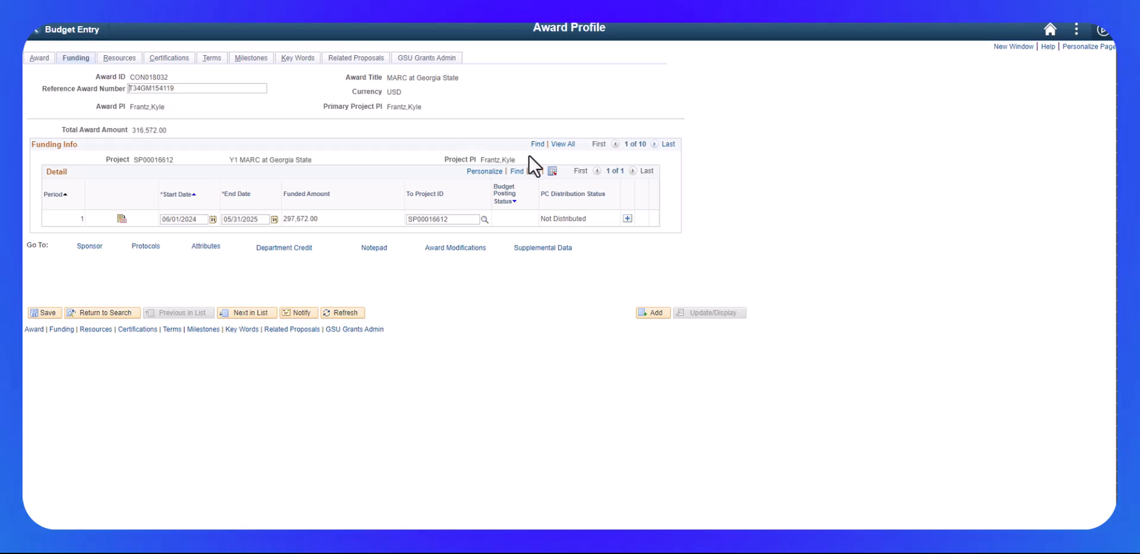
- Review all funding rows, then open project SP00016617's Project Department page from the associated projects
{"action": "left_click", "coordinate": [561, 156]}
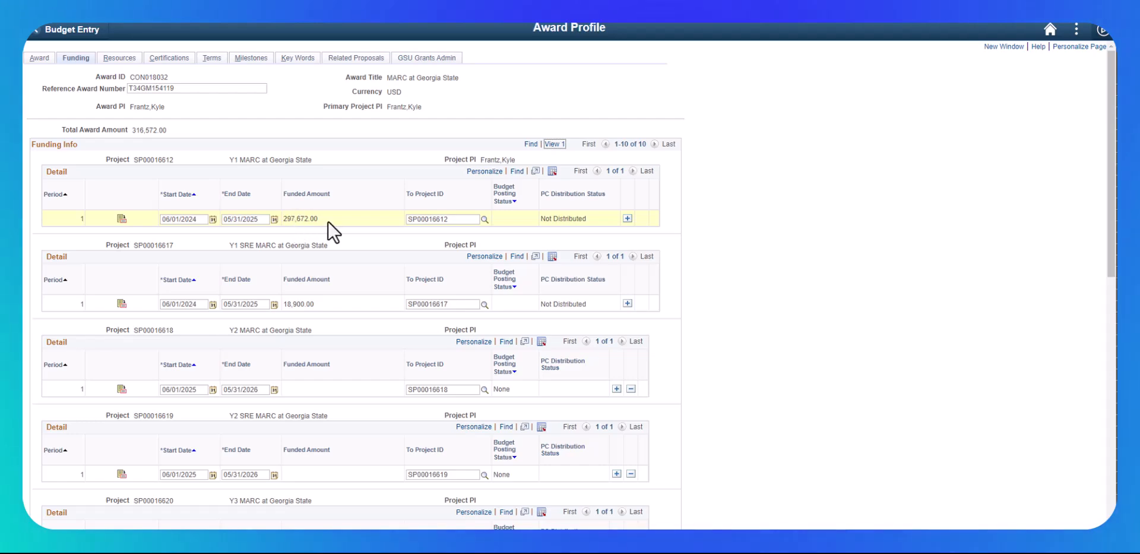
{"action": "scroll", "coordinate": [320, 324], "scroll_direction": "down", "scroll_amount": 4}
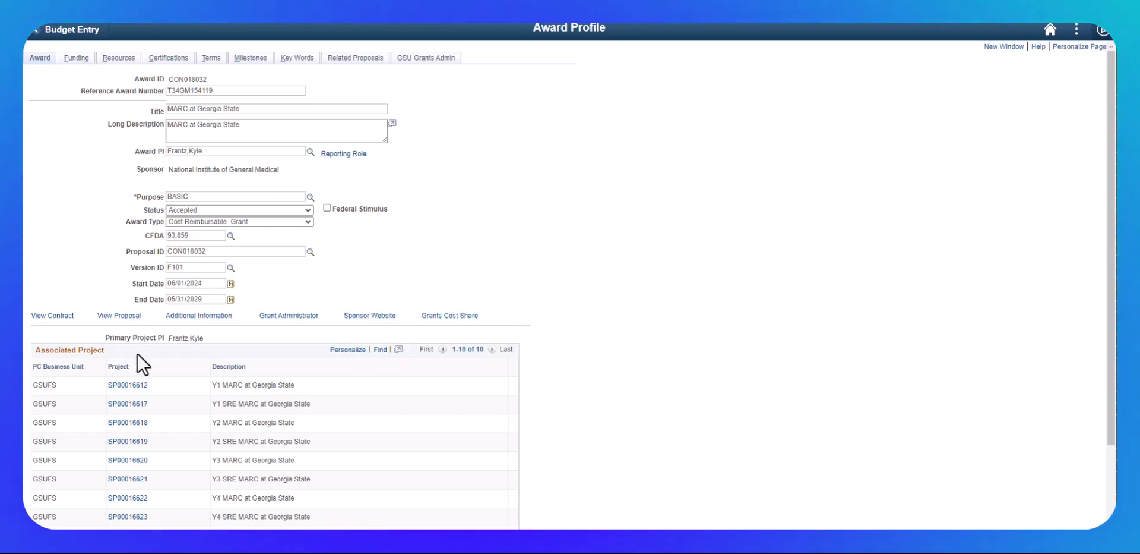
{"action": "left_click", "coordinate": [126, 405]}
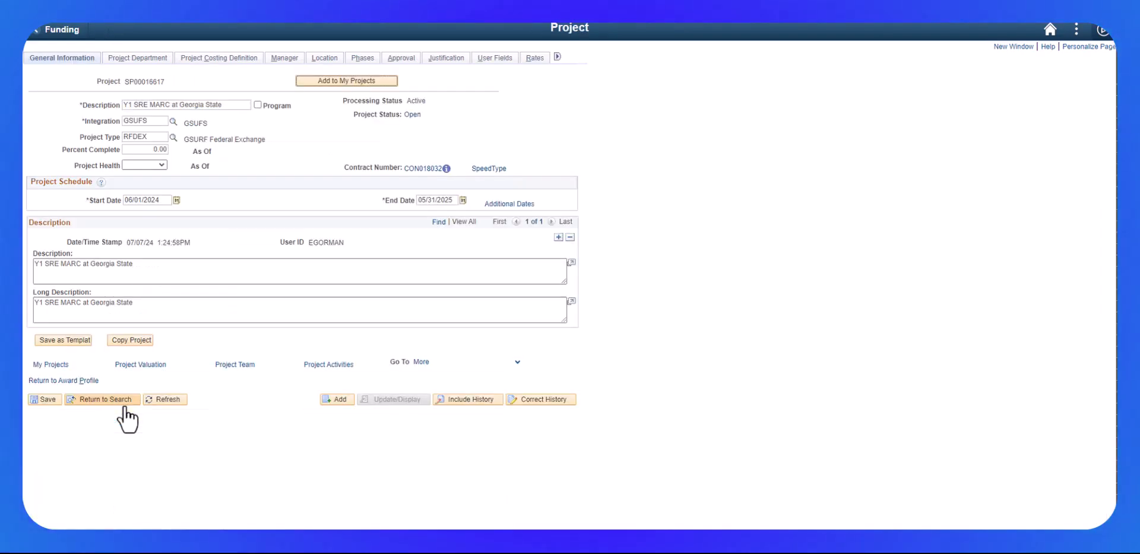
{"action": "left_click", "coordinate": [129, 58]}
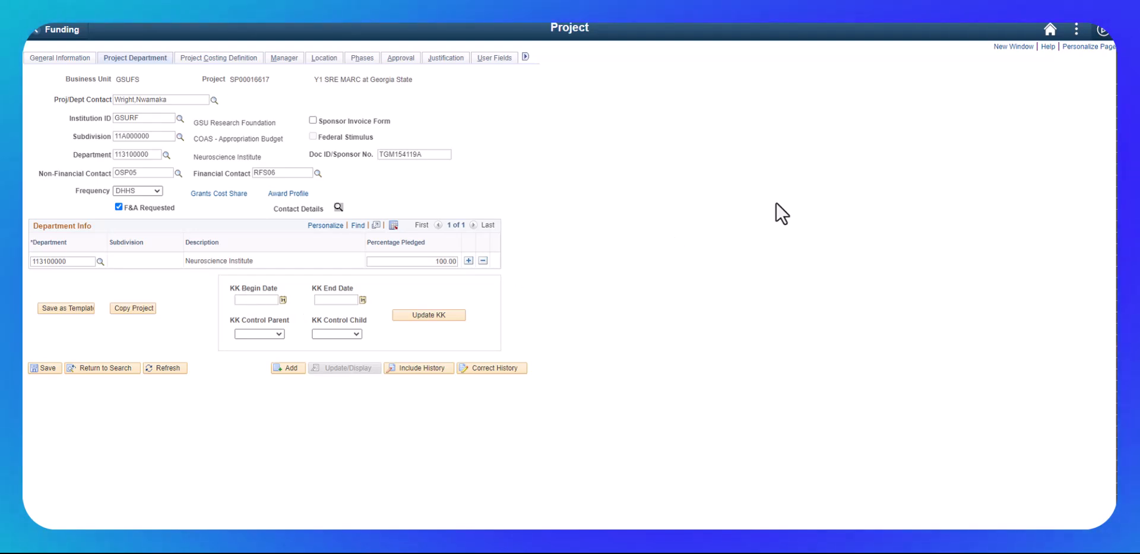
- Enter a KK begin date of 06/01/2024 and a KK end date of 05/31/2025 for project SP00016617
{"action": "type", "text": "06/01/"}
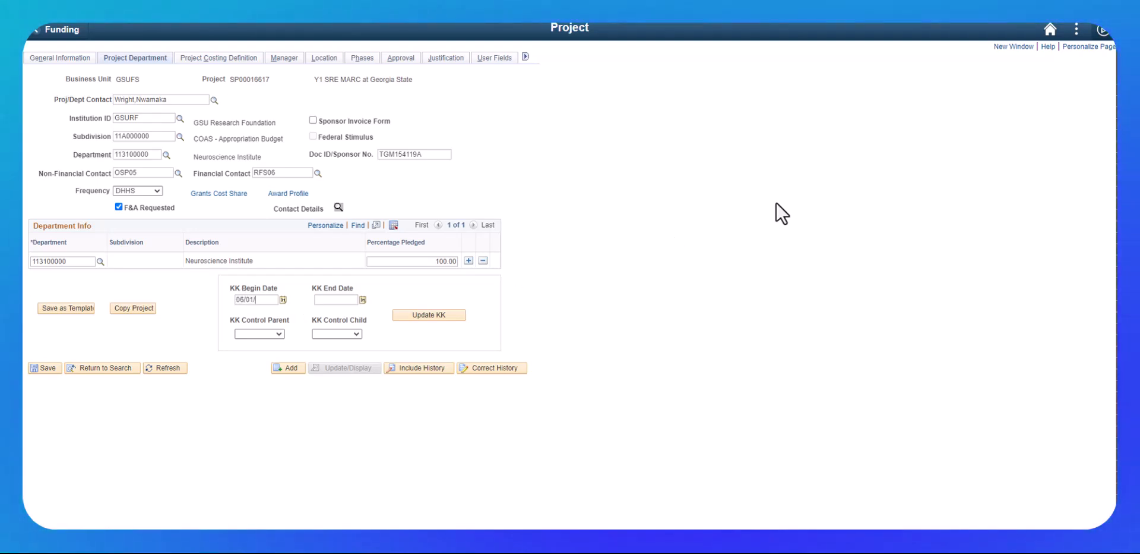
{"action": "type", "text": "2024"}
{"action": "key", "text": "Tab"}
{"action": "key", "text": "Tab"}
{"action": "type", "text": "05/31/2025"}
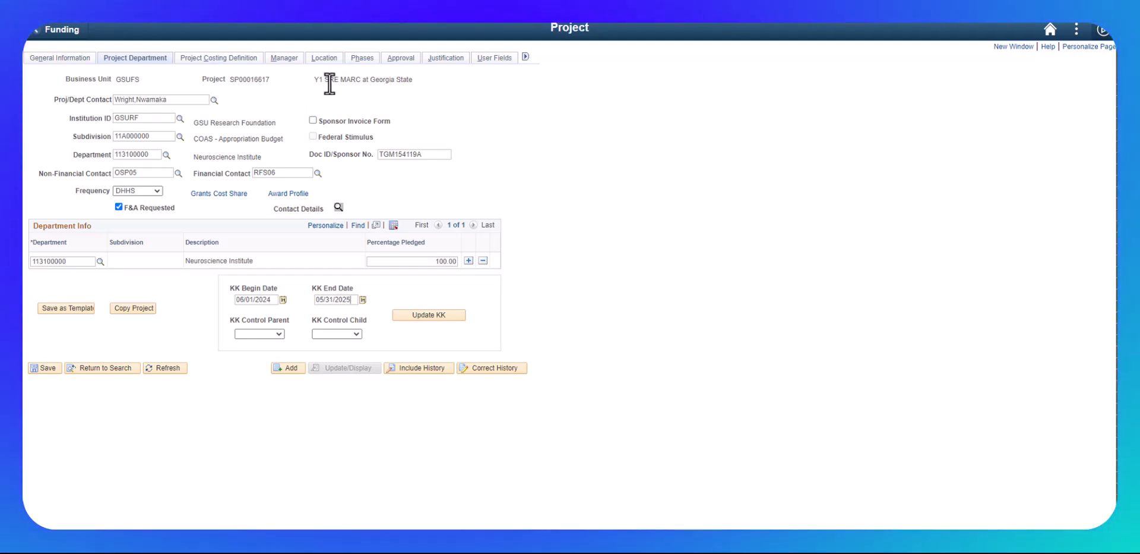
- Set KK Control Parent to Control and KK Control Child to Track w/BD, then update KK
{"action": "left_click", "coordinate": [267, 334]}
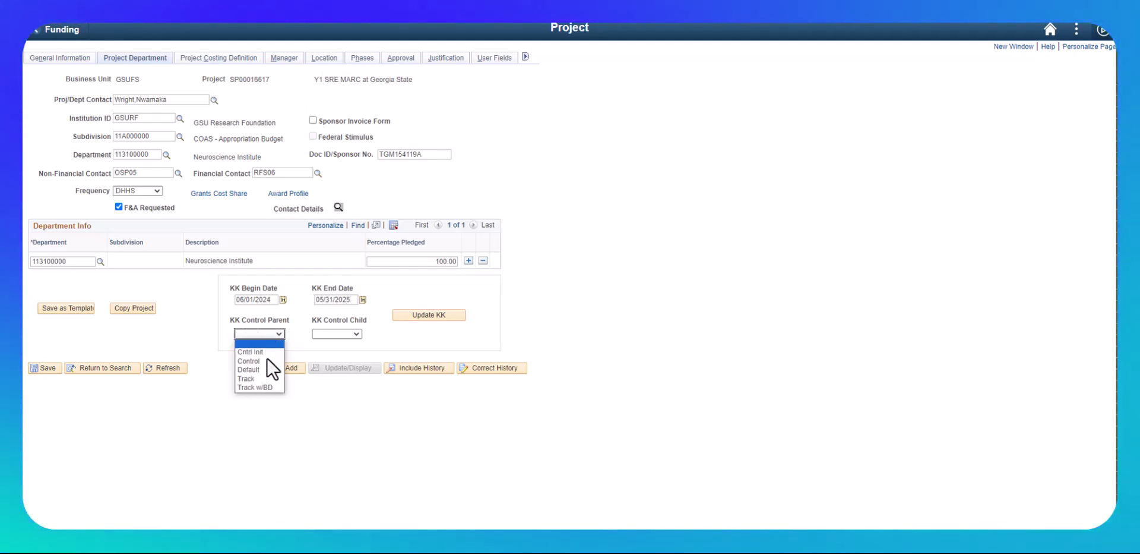
{"action": "left_click", "coordinate": [261, 360]}
{"action": "left_click", "coordinate": [321, 333]}
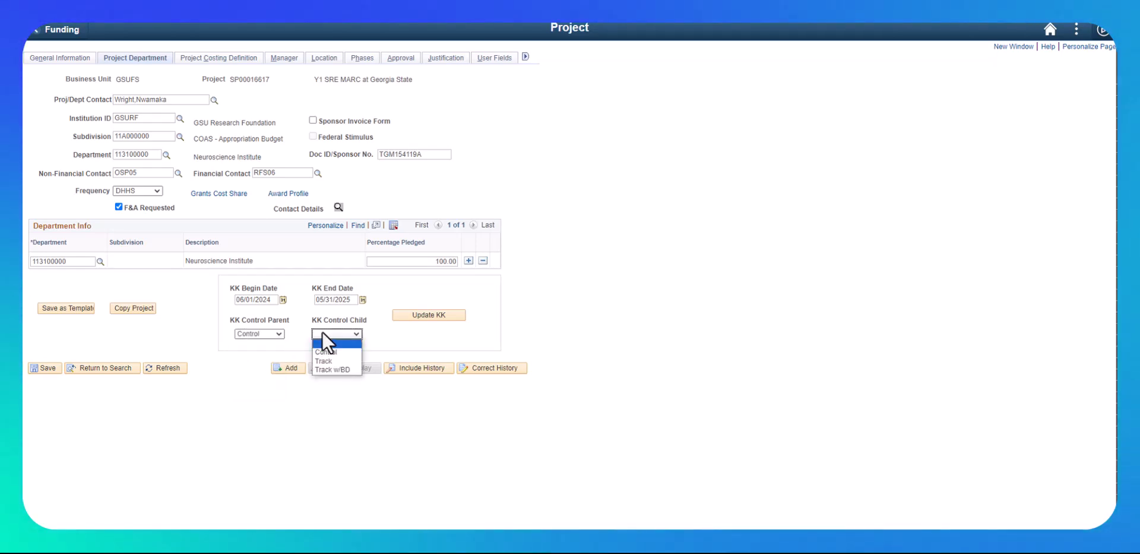
{"action": "left_click", "coordinate": [324, 370]}
{"action": "left_click", "coordinate": [428, 315]}
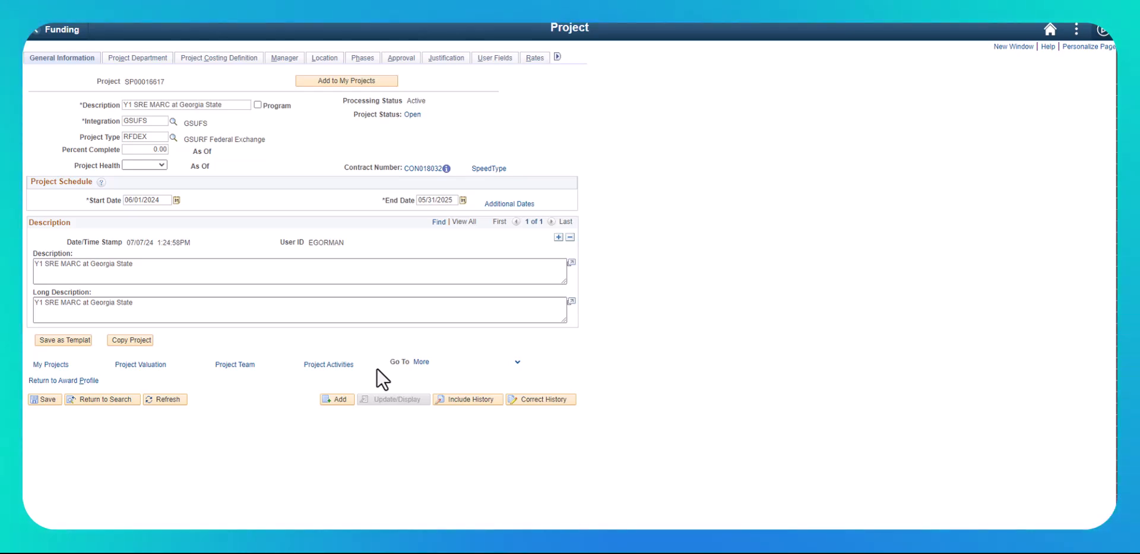
- Open the project team, add a team member and look up the principal investigator's employee ID by surname
{"action": "left_click", "coordinate": [235, 364]}
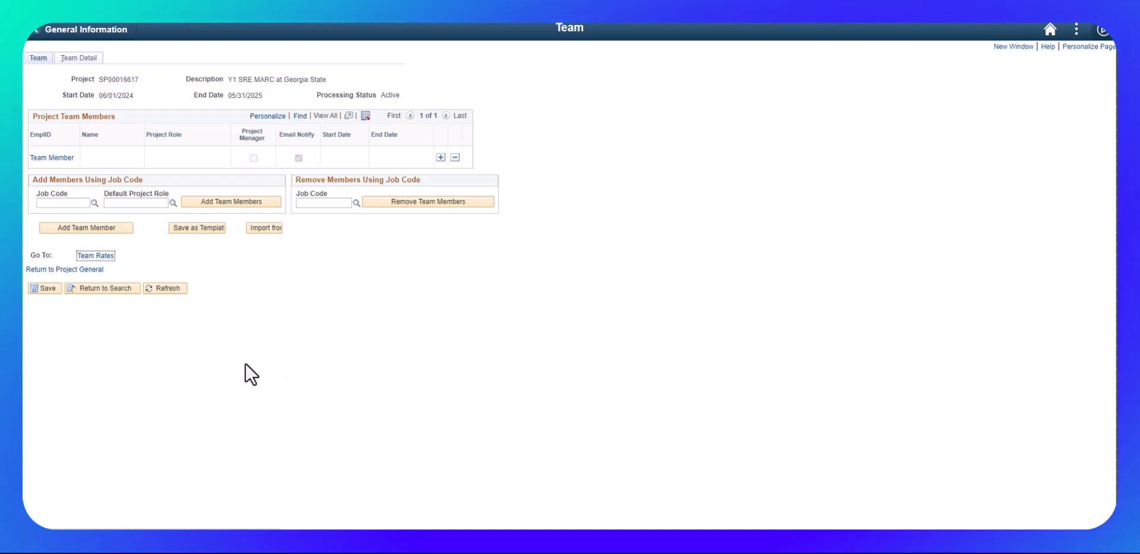
{"action": "left_click", "coordinate": [64, 158]}
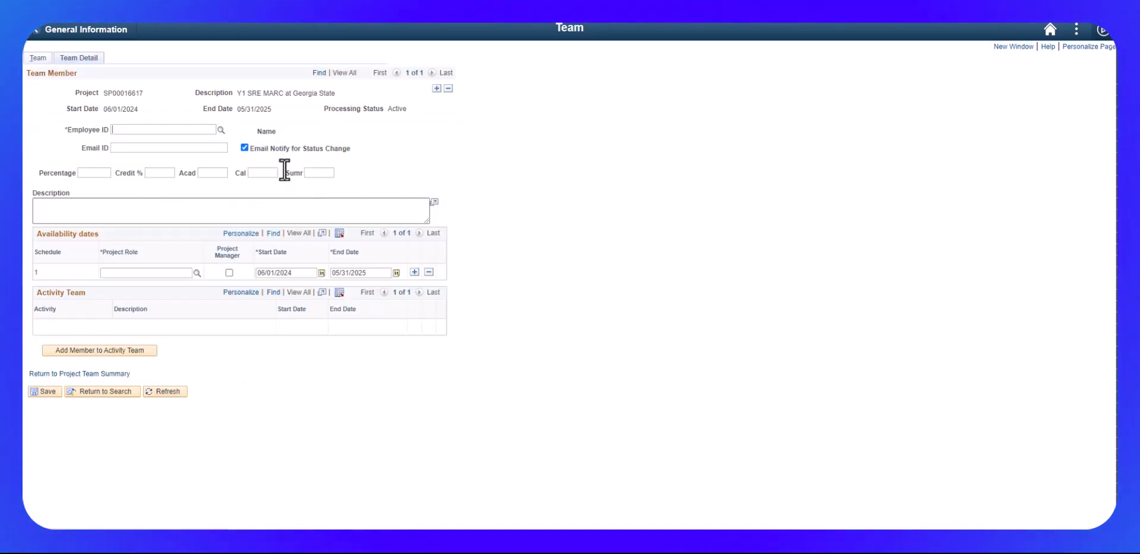
{"action": "left_click", "coordinate": [165, 134]}
{"action": "type", "text": "frantsz"}
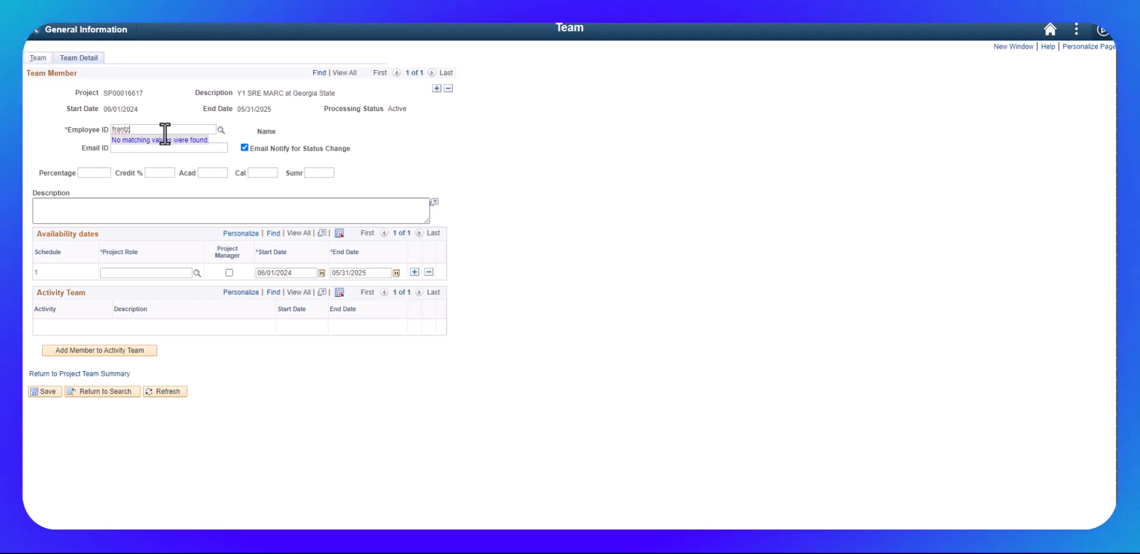
{"action": "left_click", "coordinate": [221, 130]}
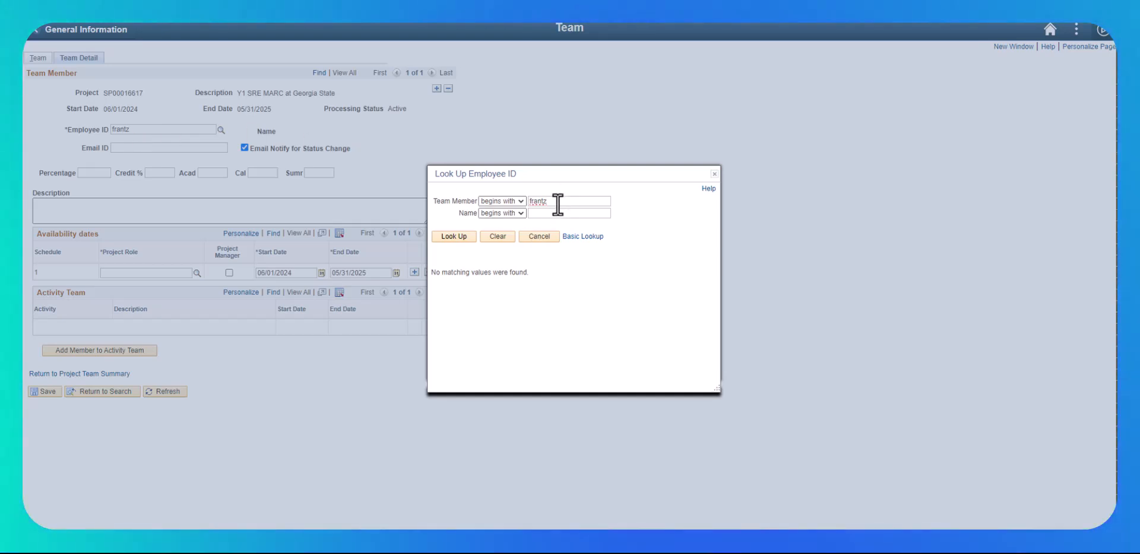
{"action": "left_click_drag", "start_coordinate": [556, 203], "coordinate": [488, 195]}
{"action": "key", "text": "BackSpace"}
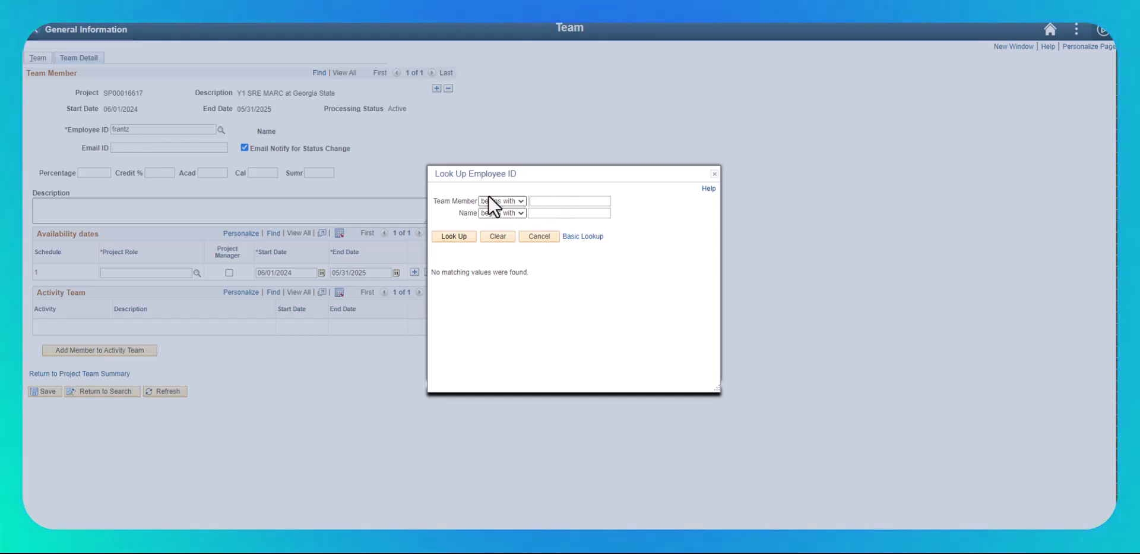
{"action": "left_click", "coordinate": [540, 211]}
{"action": "type", "text": "frantz"}
{"action": "key", "text": "Return"}
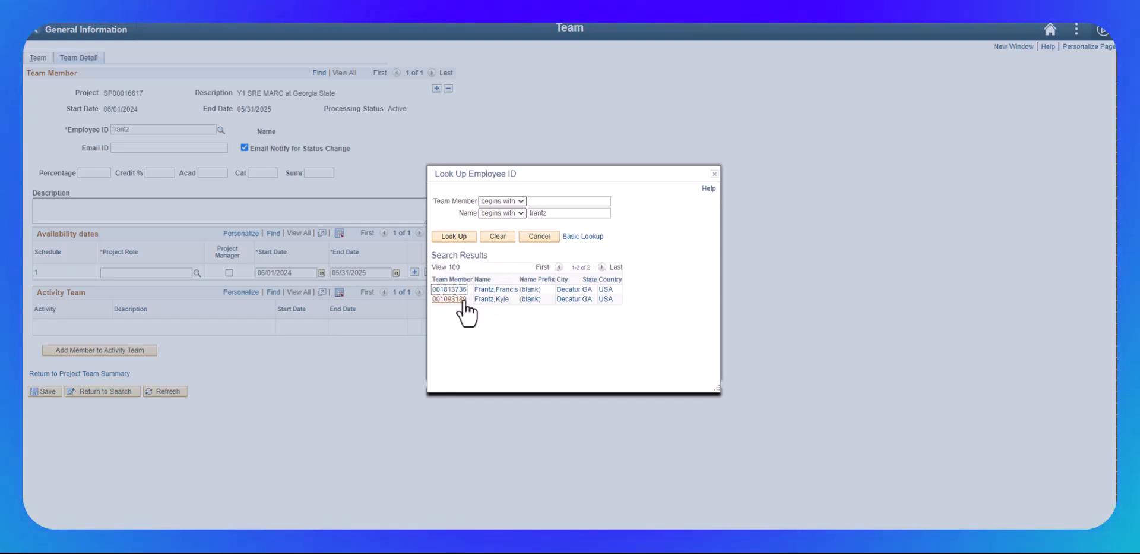
{"action": "left_click", "coordinate": [449, 299]}
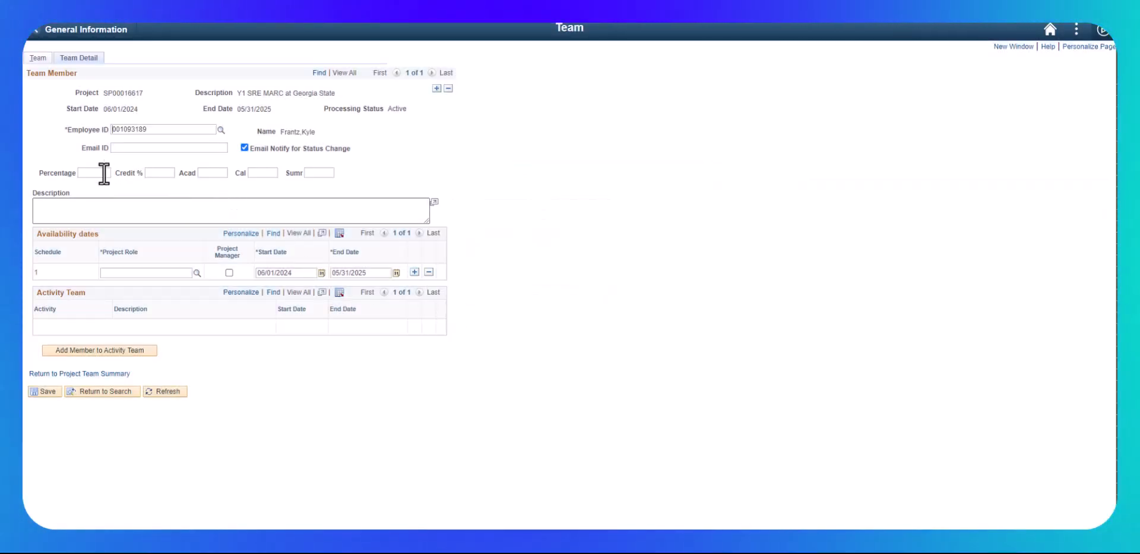
- Set the team member's project role to PI and mark them as Project Manager
{"action": "left_click", "coordinate": [197, 273]}
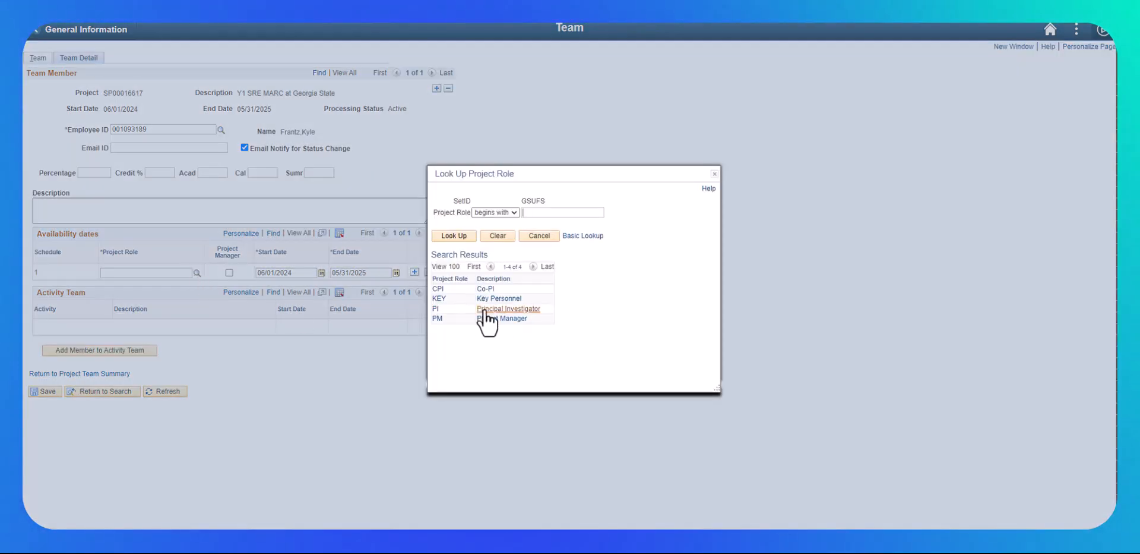
{"action": "left_click", "coordinate": [484, 309]}
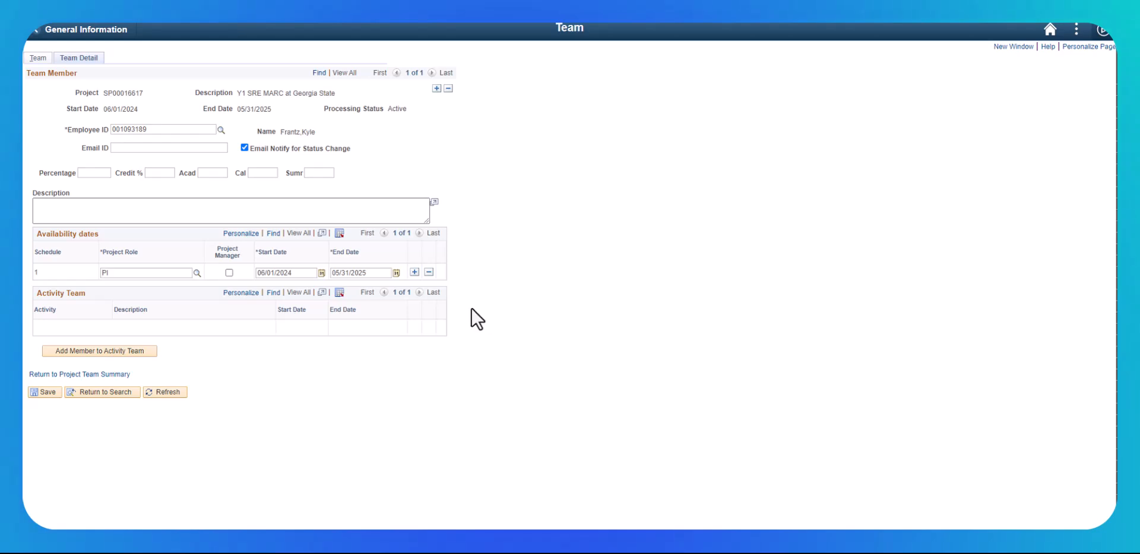
{"action": "left_click", "coordinate": [228, 273]}
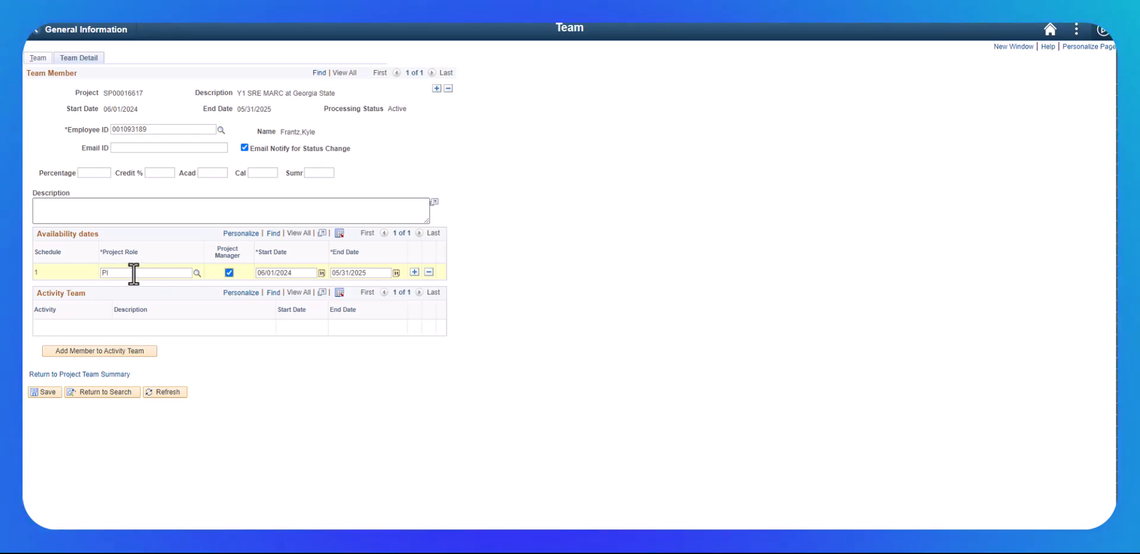
- Add a second team member found by surname lookup, give them the CPI project role, and save the team
{"action": "left_click", "coordinate": [436, 89]}
{"action": "left_click", "coordinate": [221, 130]}
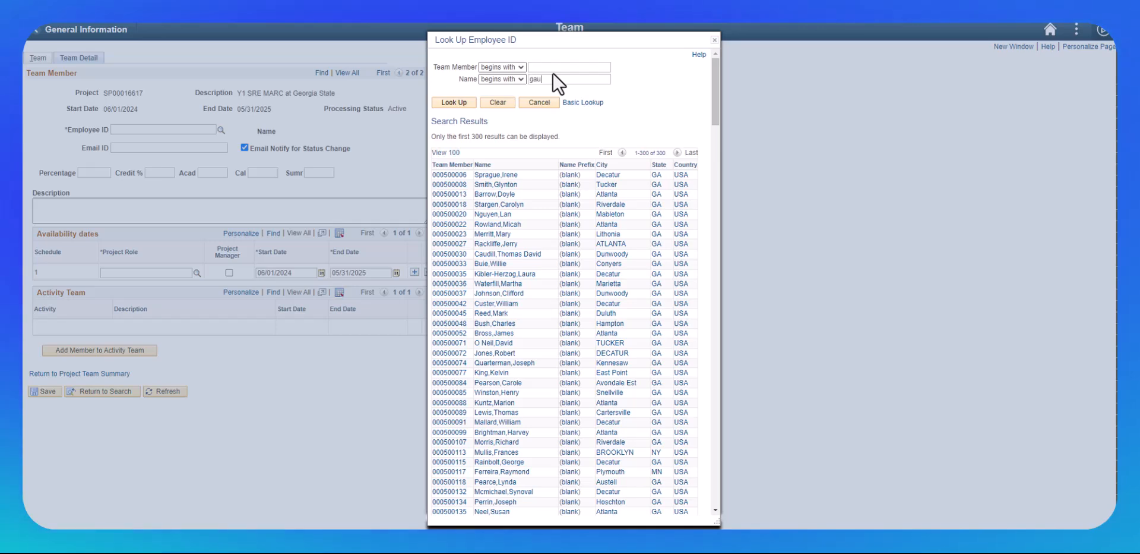
{"action": "left_click", "coordinate": [458, 102]}
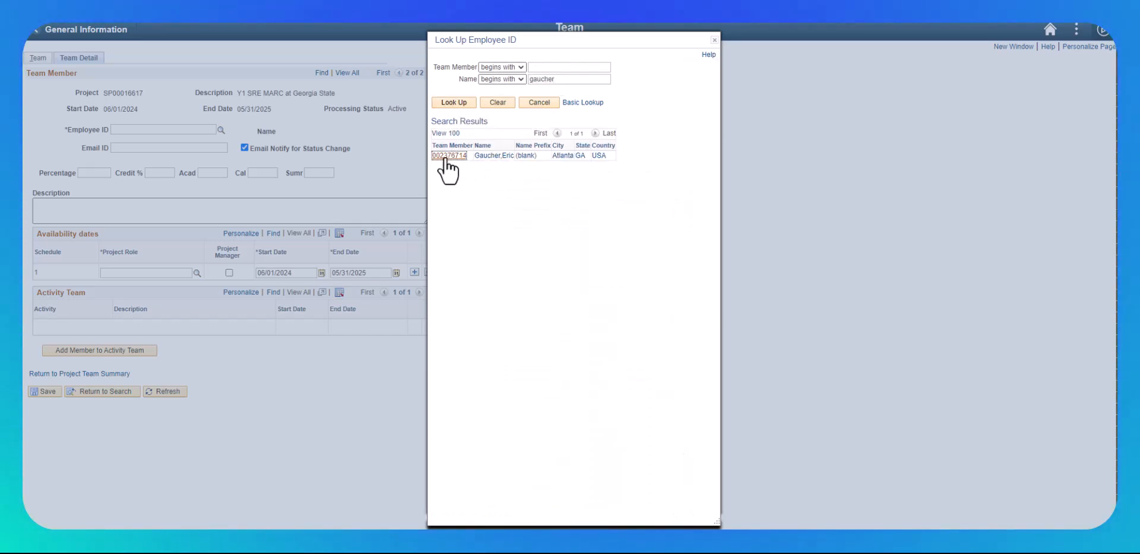
{"action": "left_click", "coordinate": [445, 156]}
{"action": "left_click", "coordinate": [197, 273]}
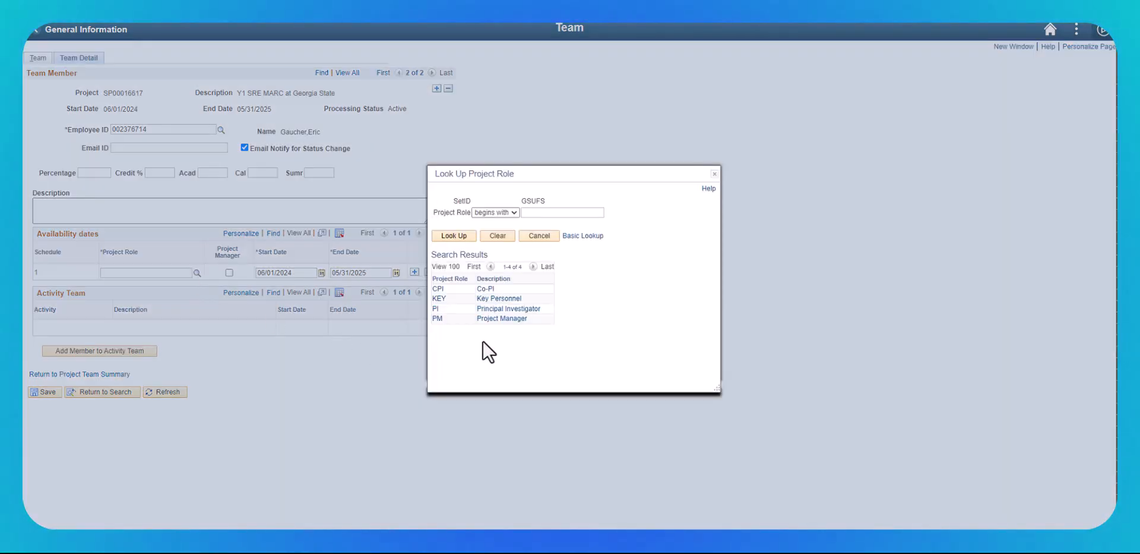
{"action": "left_click", "coordinate": [486, 289]}
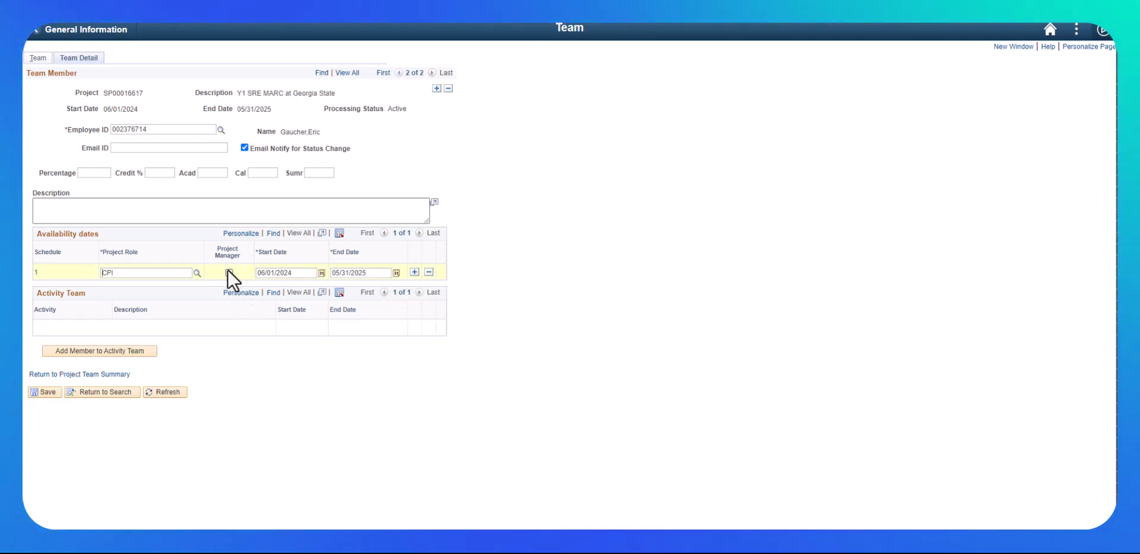
{"action": "left_click", "coordinate": [43, 391]}
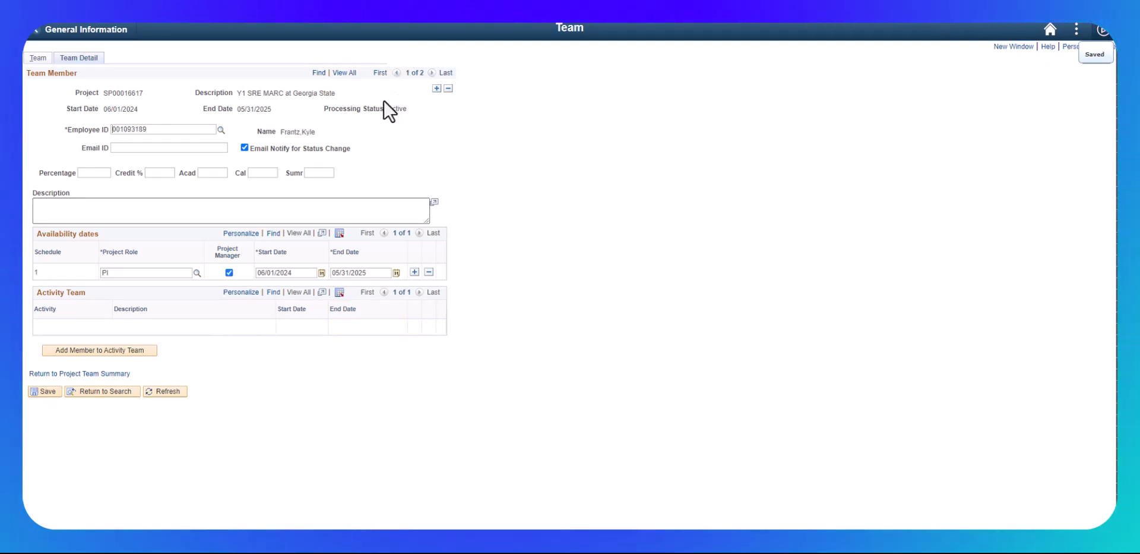
- Save the Project Department page for project SP00016617
{"action": "left_click", "coordinate": [345, 73]}
{"action": "scroll", "coordinate": [389, 356], "scroll_direction": "down", "scroll_amount": 3}
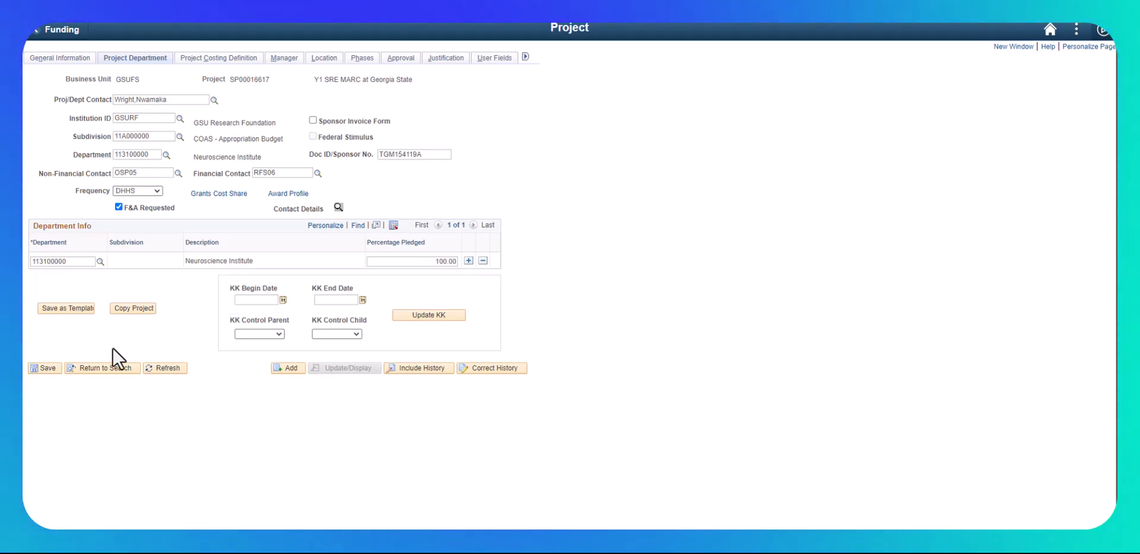
{"action": "left_click", "coordinate": [49, 369]}
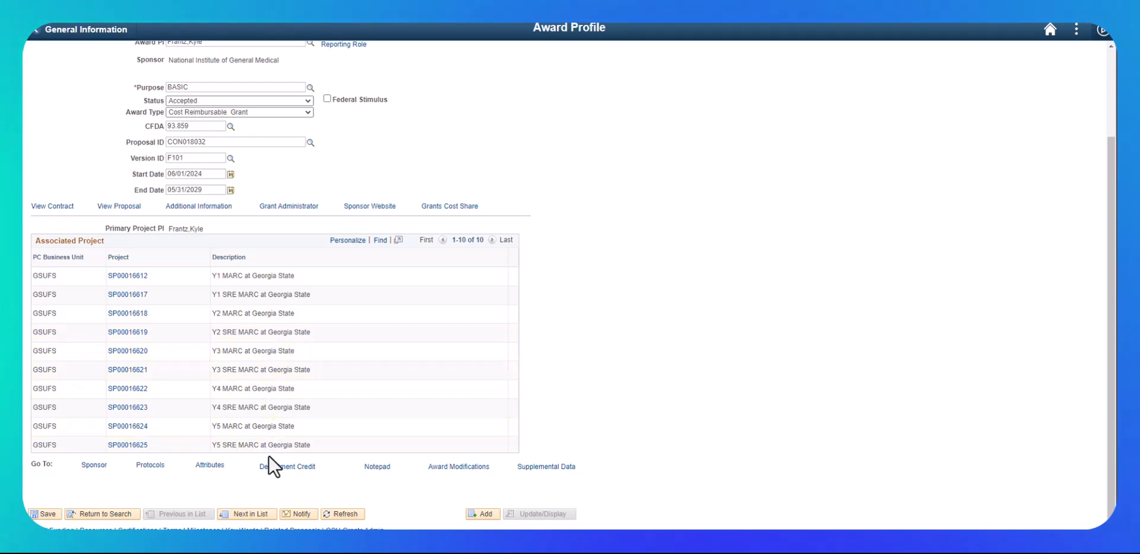
- Review the project team of project SP00016612 and return to the award profile
{"action": "left_click", "coordinate": [134, 277]}
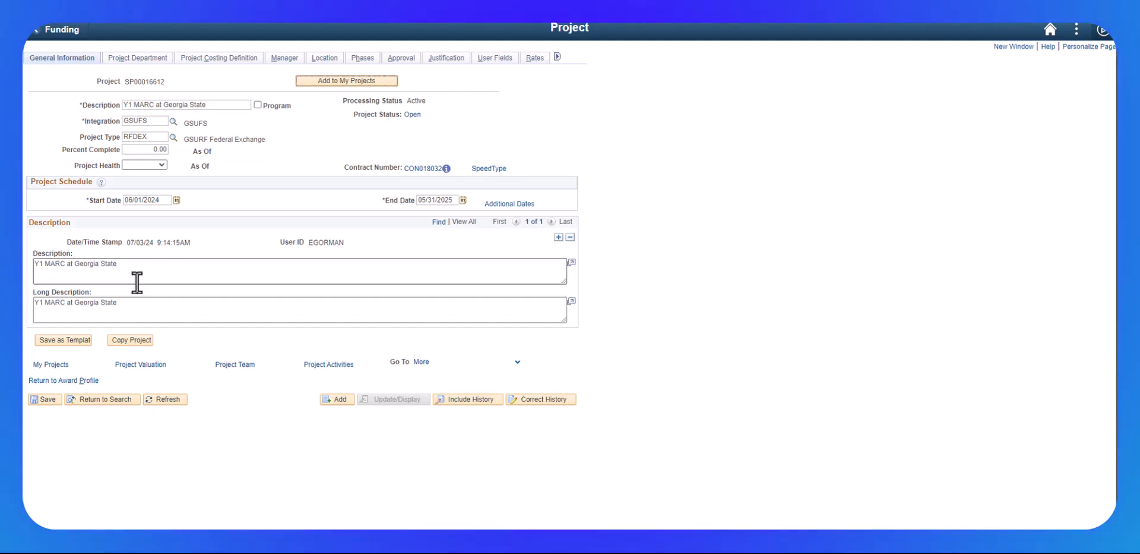
{"action": "left_click", "coordinate": [248, 365]}
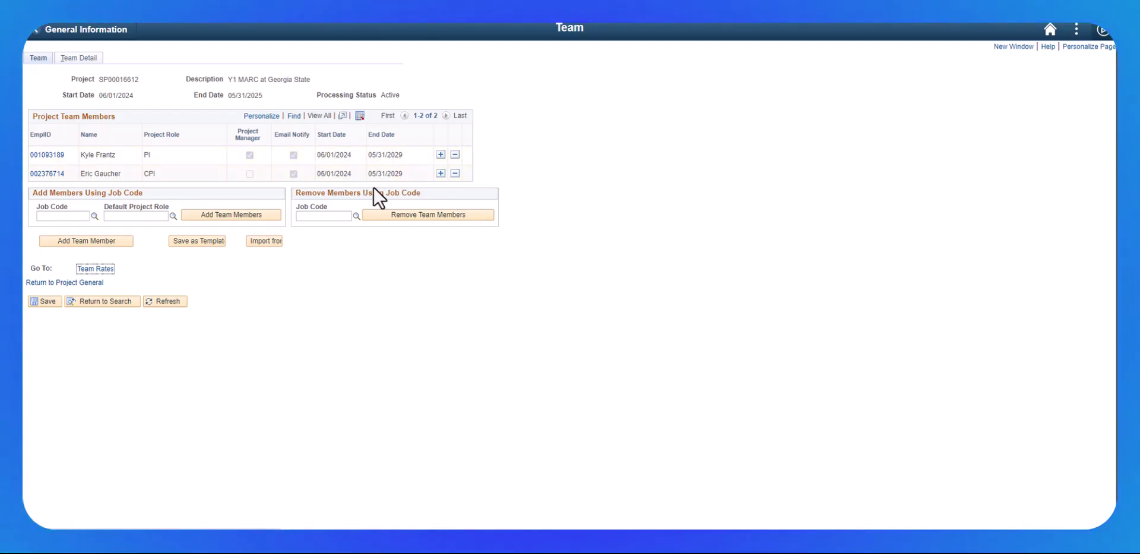
{"action": "left_click", "coordinate": [59, 282]}
{"action": "left_click", "coordinate": [65, 381]}
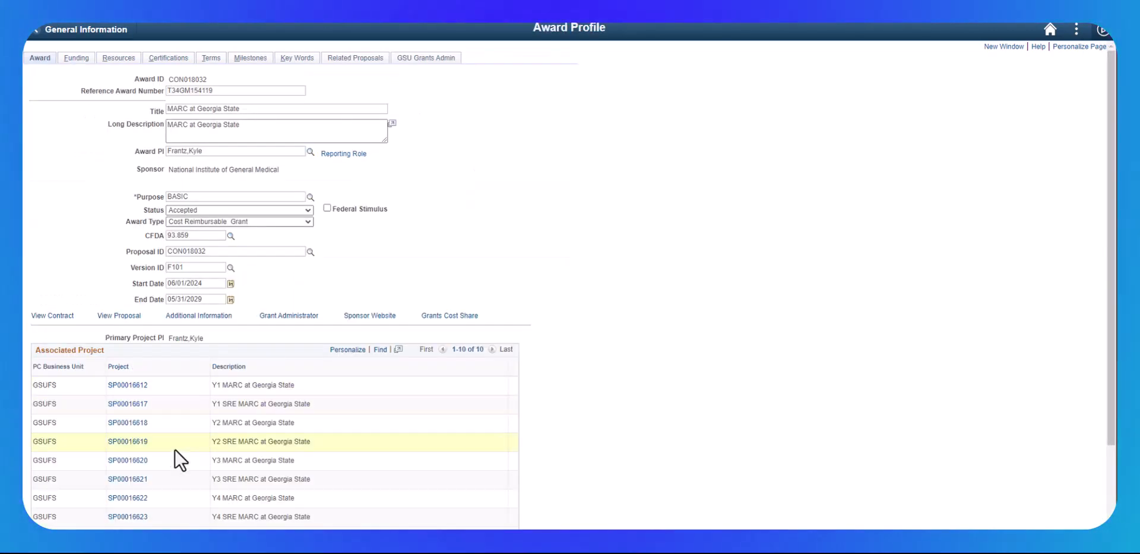
- Review the project team of project SP00016619, save it and return to the award profile
{"action": "left_click", "coordinate": [136, 446]}
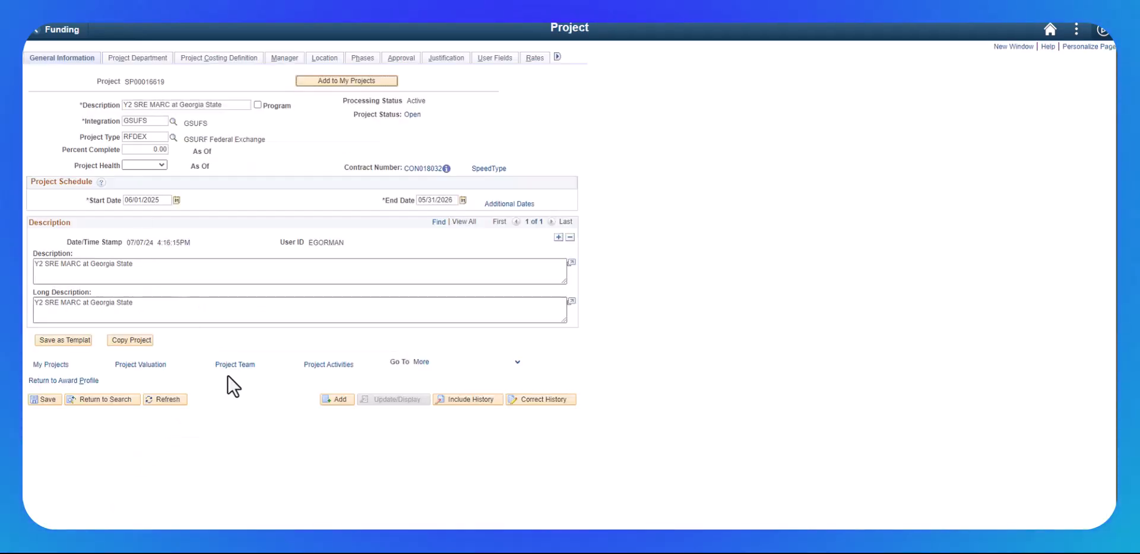
{"action": "left_click", "coordinate": [233, 365]}
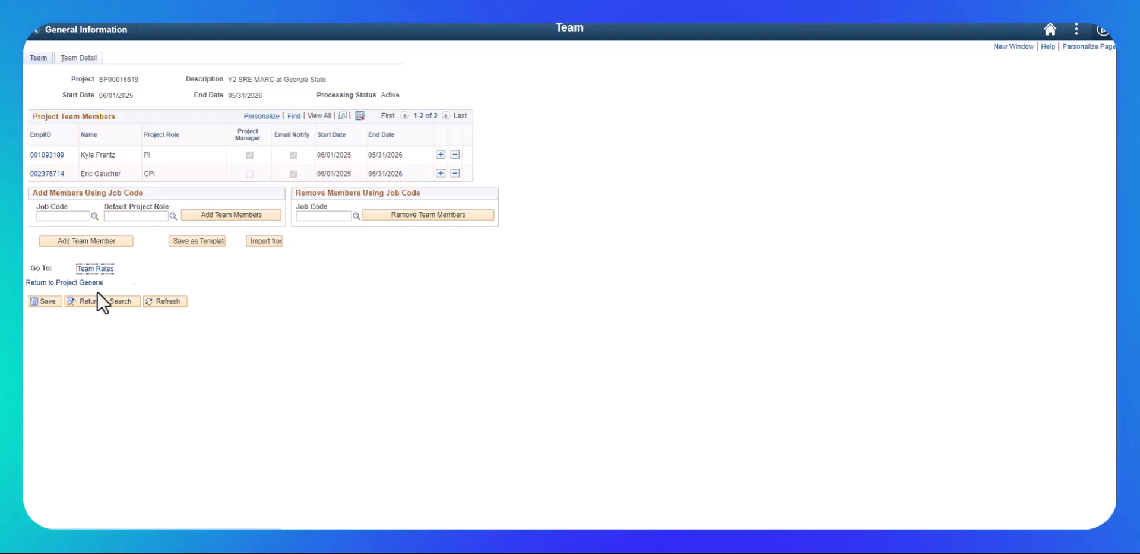
{"action": "left_click", "coordinate": [39, 301]}
{"action": "left_click", "coordinate": [51, 282]}
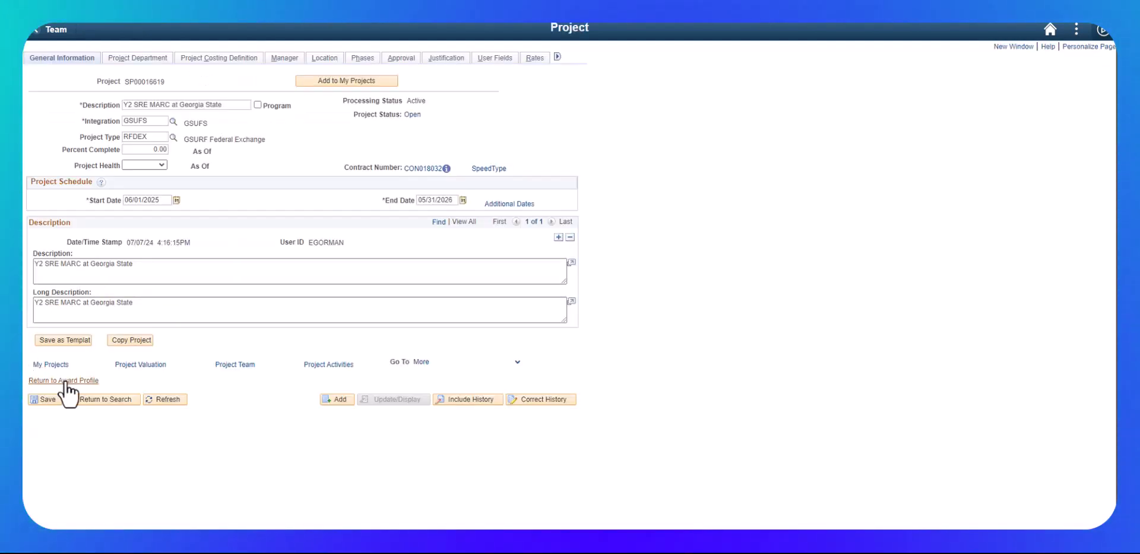
{"action": "left_click", "coordinate": [65, 381]}
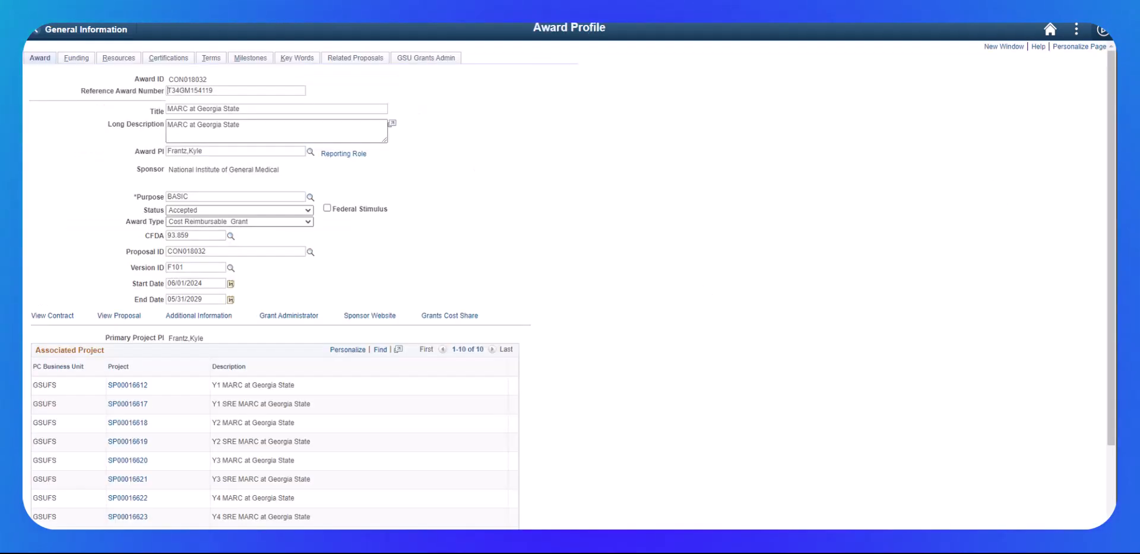
- Open the award's Certifications page and view the certification rows for all projects
{"action": "scroll", "coordinate": [376, 427], "scroll_direction": "down", "scroll_amount": 2}
{"action": "scroll", "coordinate": [379, 425], "scroll_direction": "up", "scroll_amount": 2}
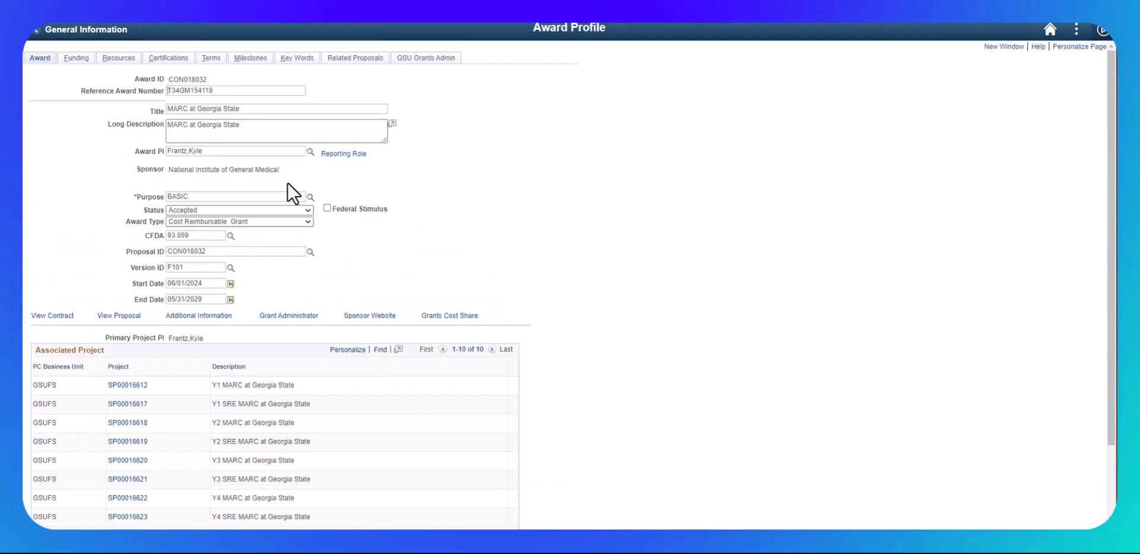
{"action": "left_click", "coordinate": [173, 58]}
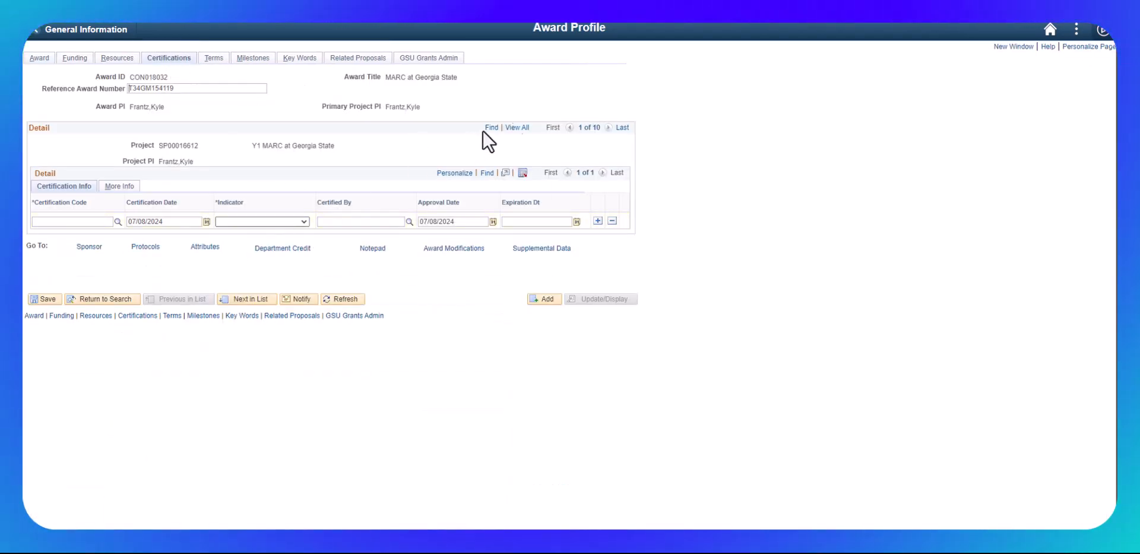
{"action": "left_click", "coordinate": [517, 127]}
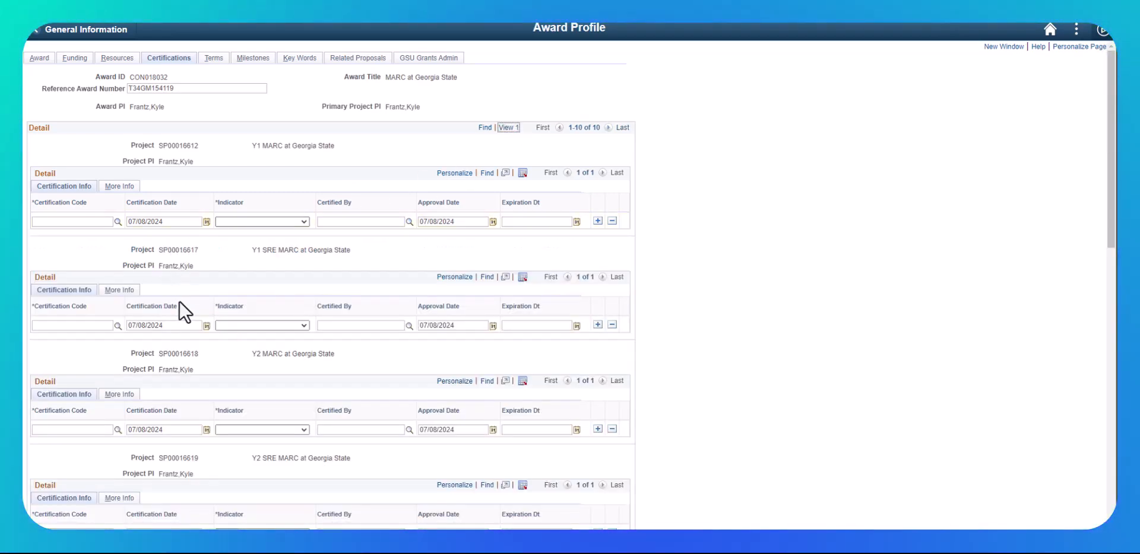
{"action": "scroll", "coordinate": [177, 410], "scroll_direction": "down", "scroll_amount": 7}
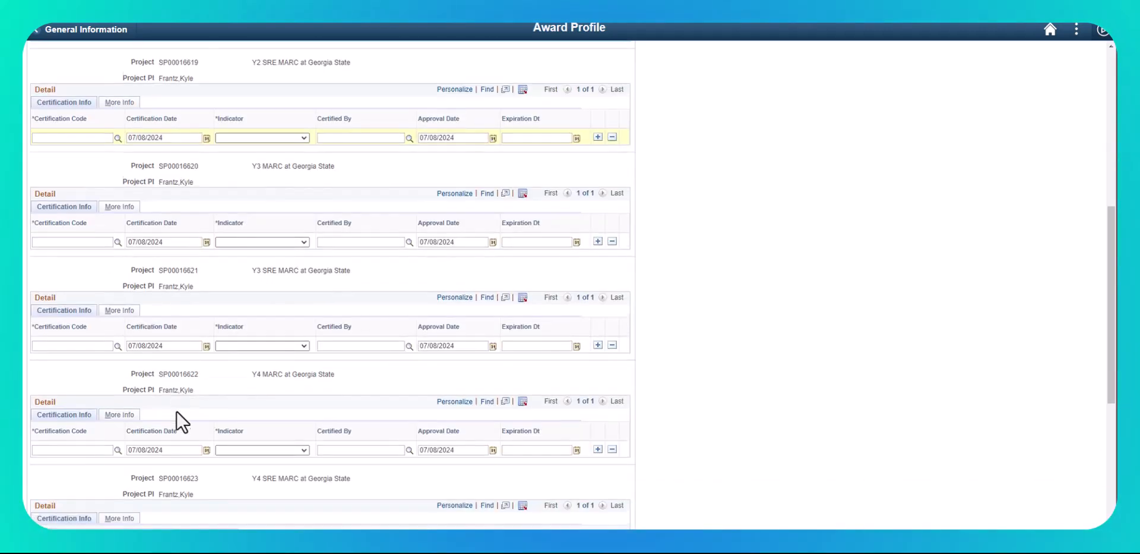
{"action": "scroll", "coordinate": [177, 411], "scroll_direction": "down", "scroll_amount": 5}
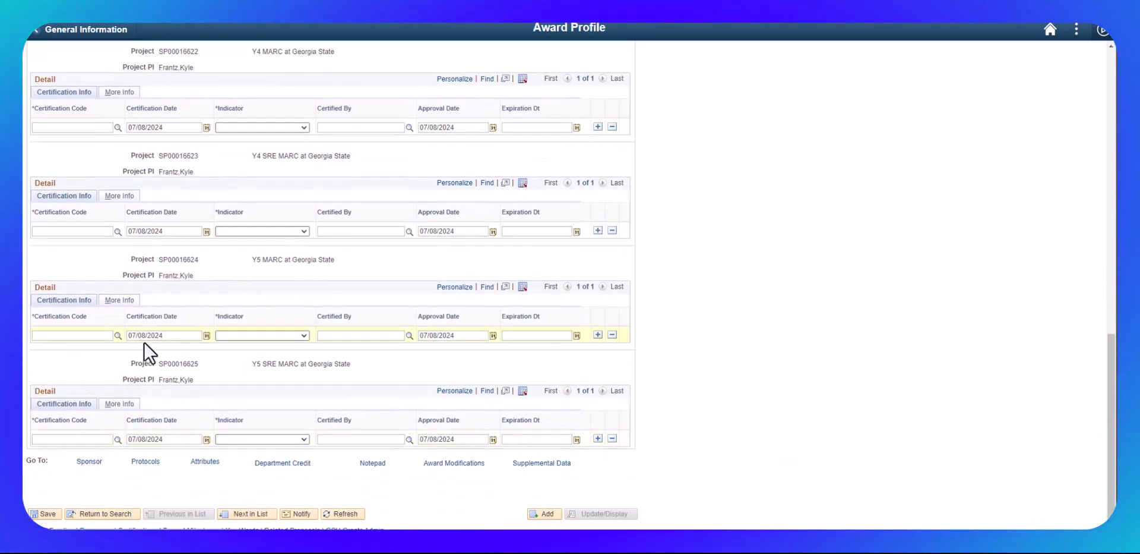
{"action": "scroll", "coordinate": [198, 244], "scroll_direction": "up", "scroll_amount": 9}
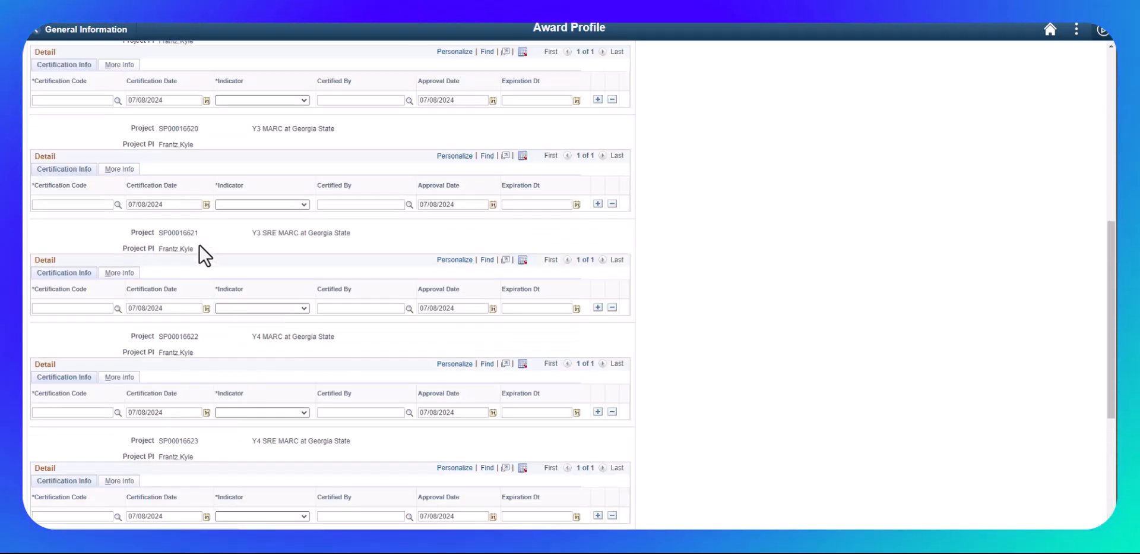
- Open the award's Terms page and view all terms and conditions entered for project SP00016612
{"action": "scroll", "coordinate": [199, 244], "scroll_direction": "up", "scroll_amount": 4}
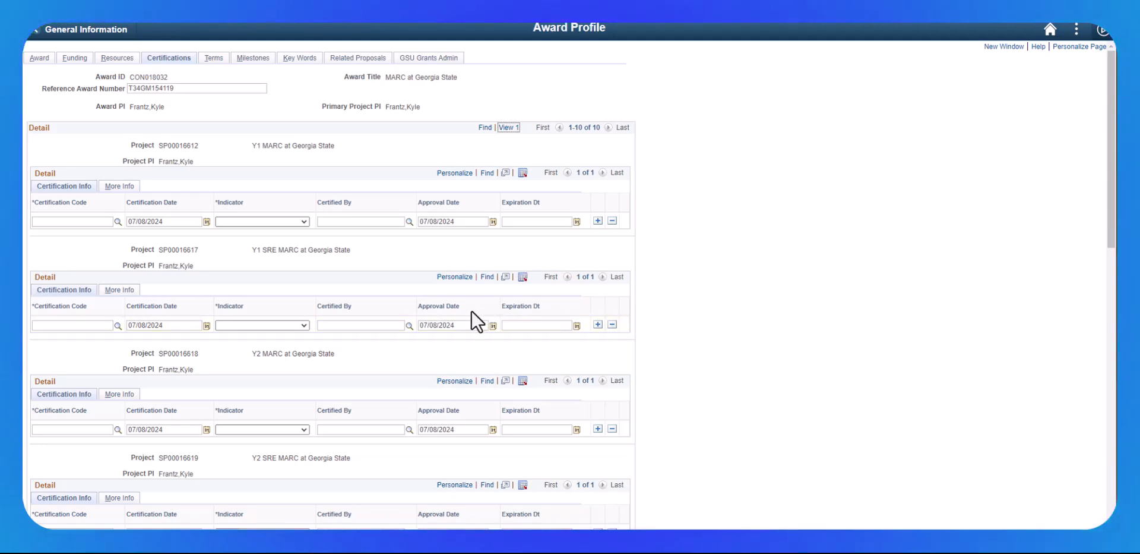
{"action": "left_click", "coordinate": [208, 58]}
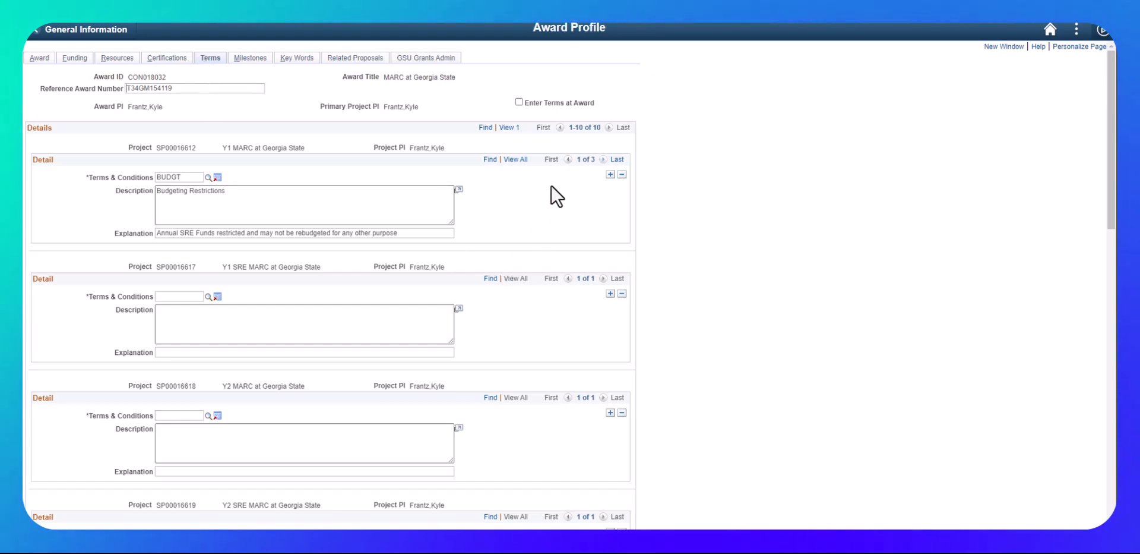
{"action": "scroll", "coordinate": [532, 292], "scroll_direction": "down", "scroll_amount": 3}
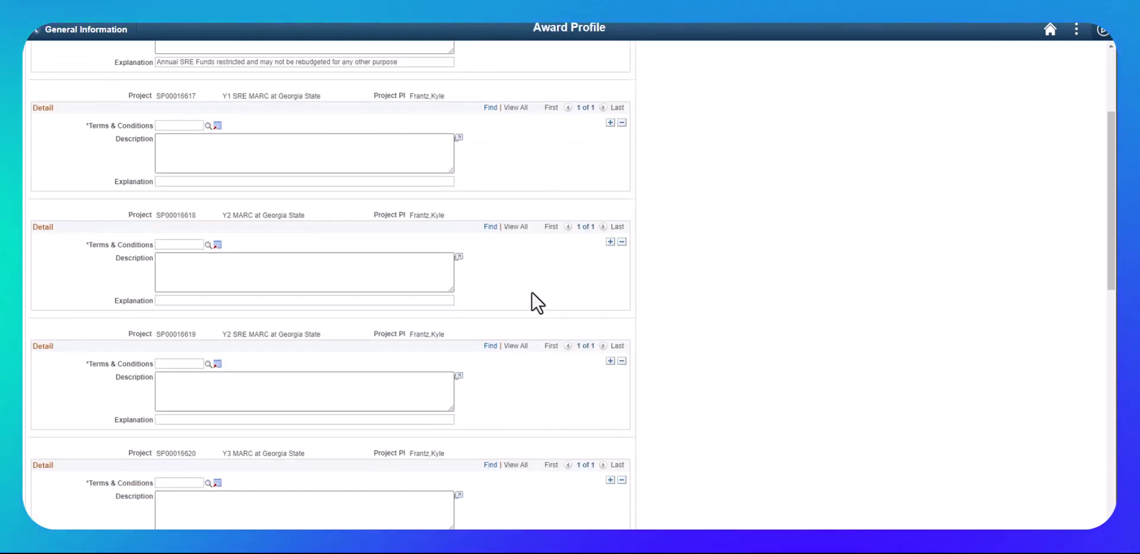
{"action": "scroll", "coordinate": [532, 291], "scroll_direction": "up", "scroll_amount": 2}
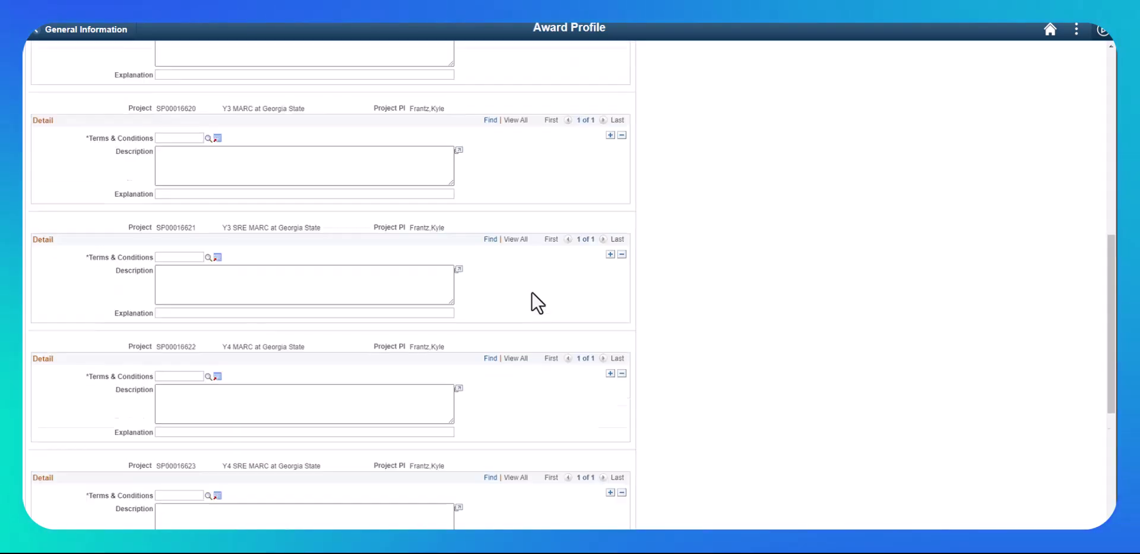
{"action": "scroll", "coordinate": [532, 291], "scroll_direction": "up", "scroll_amount": 1}
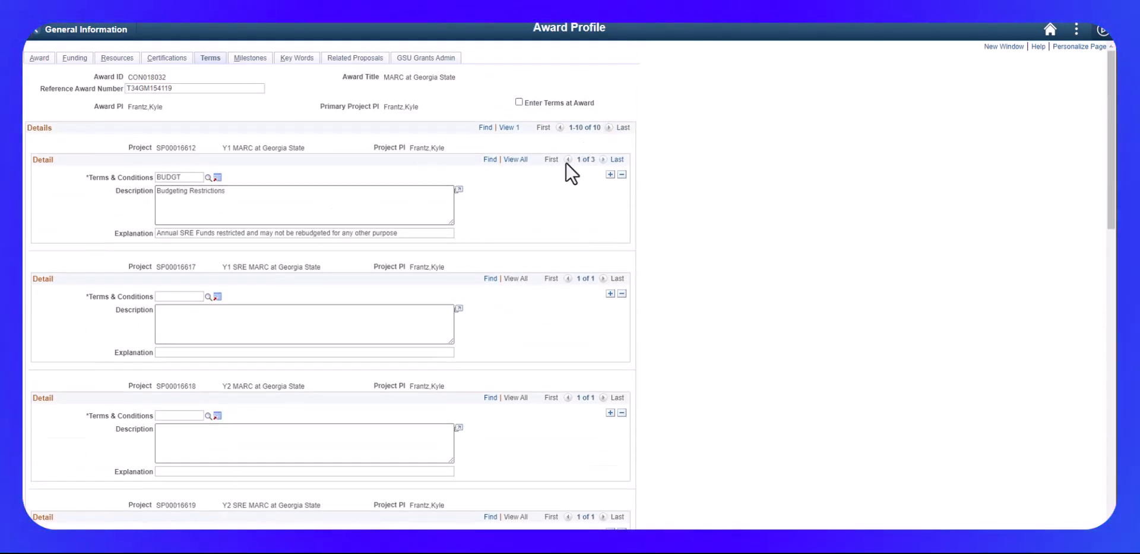
{"action": "left_click", "coordinate": [515, 160]}
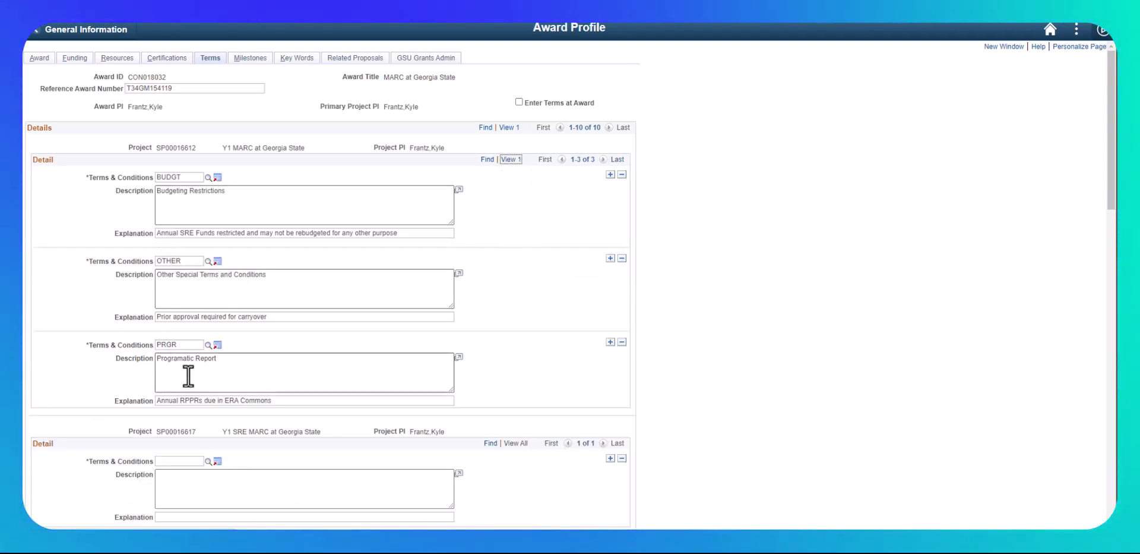
{"action": "scroll", "coordinate": [209, 375], "scroll_direction": "down", "scroll_amount": 3}
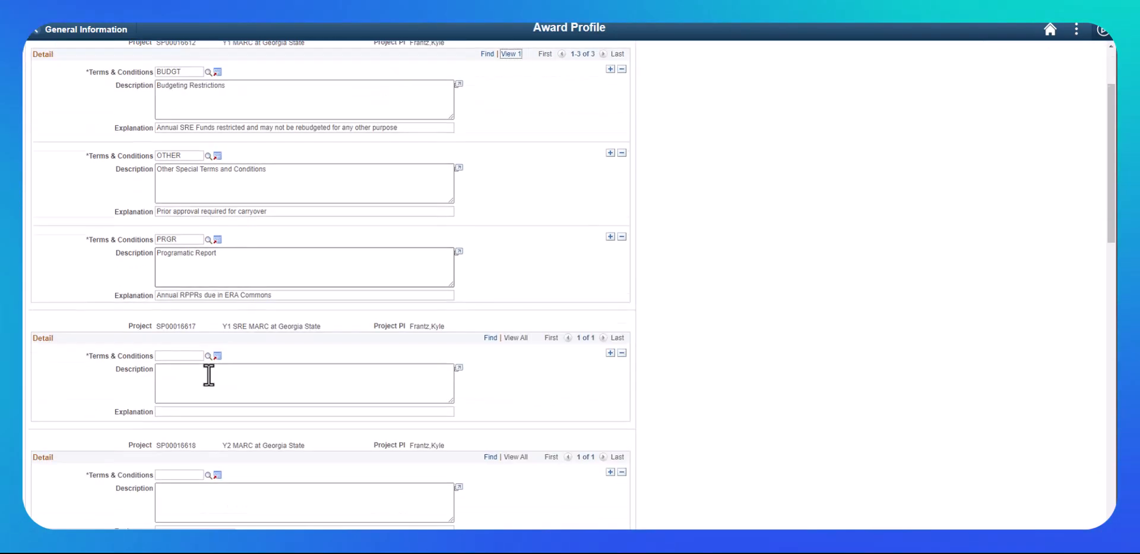
{"action": "scroll", "coordinate": [209, 374], "scroll_direction": "down", "scroll_amount": 1}
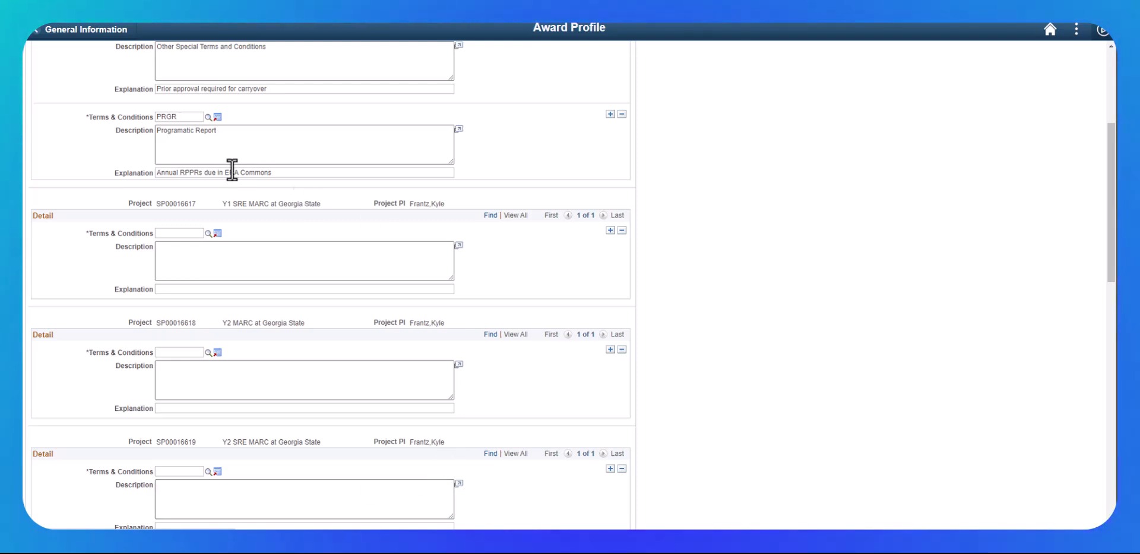
{"action": "scroll", "coordinate": [229, 170], "scroll_direction": "up", "scroll_amount": 2}
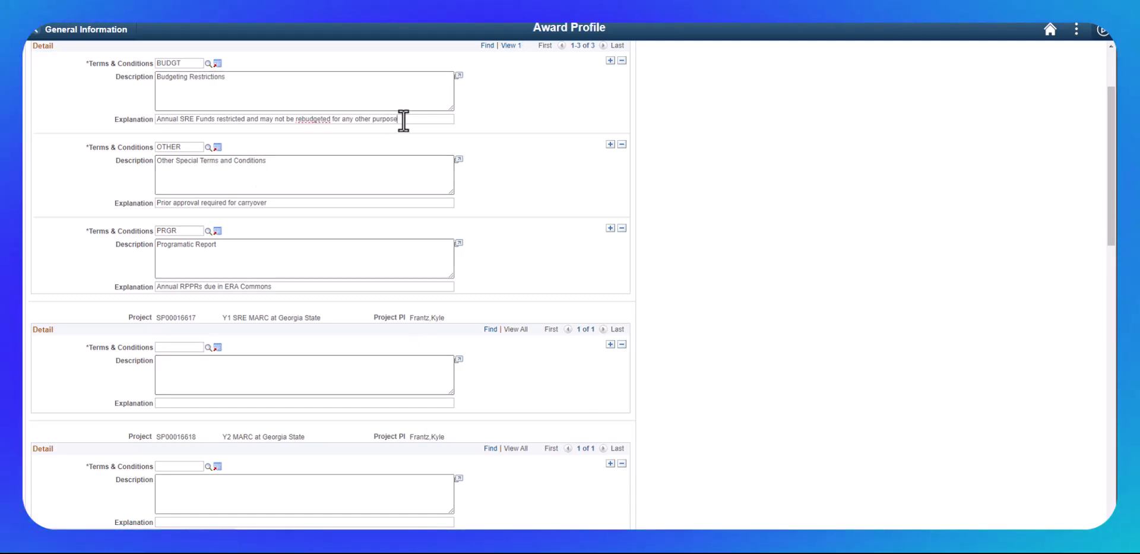
- Add the BUDGT term to project SP00016617 with the explanation 'Annual SRE Funds restricted and may not be rebudgeted for any other purpose'
{"action": "left_click_drag", "start_coordinate": [404, 121], "coordinate": [95, 129]}
{"action": "key", "text": "ctrl+c"}
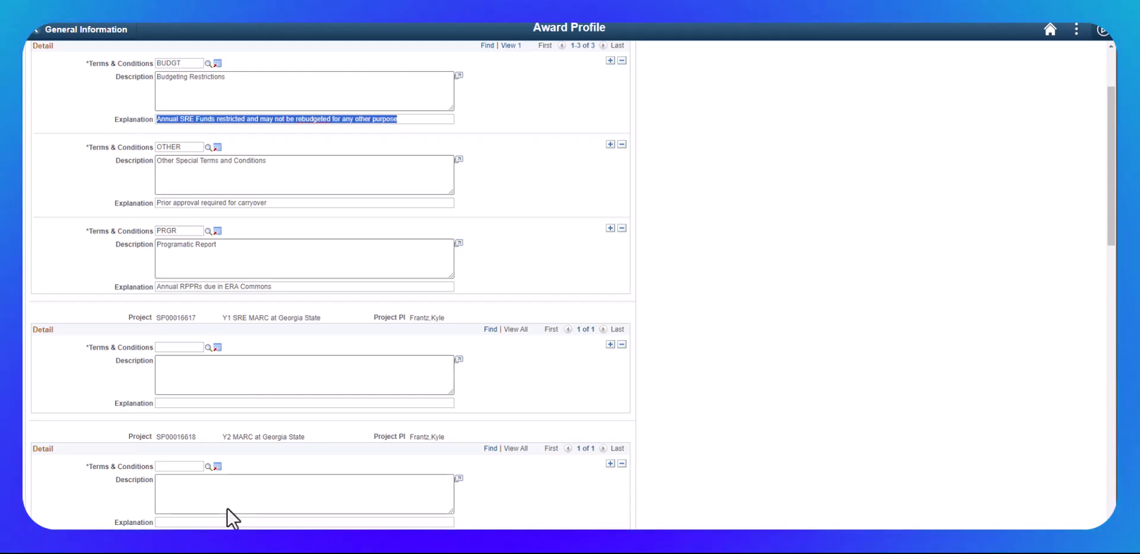
{"action": "left_click", "coordinate": [158, 403]}
{"action": "key", "text": "ctrl+v"}
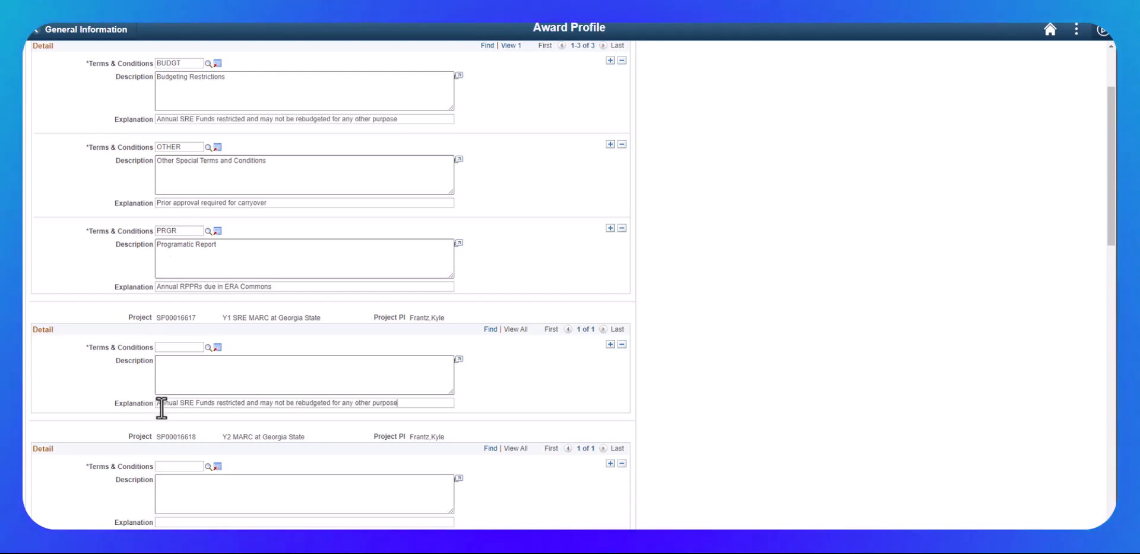
{"action": "left_click", "coordinate": [208, 347]}
{"action": "left_click", "coordinate": [443, 271]}
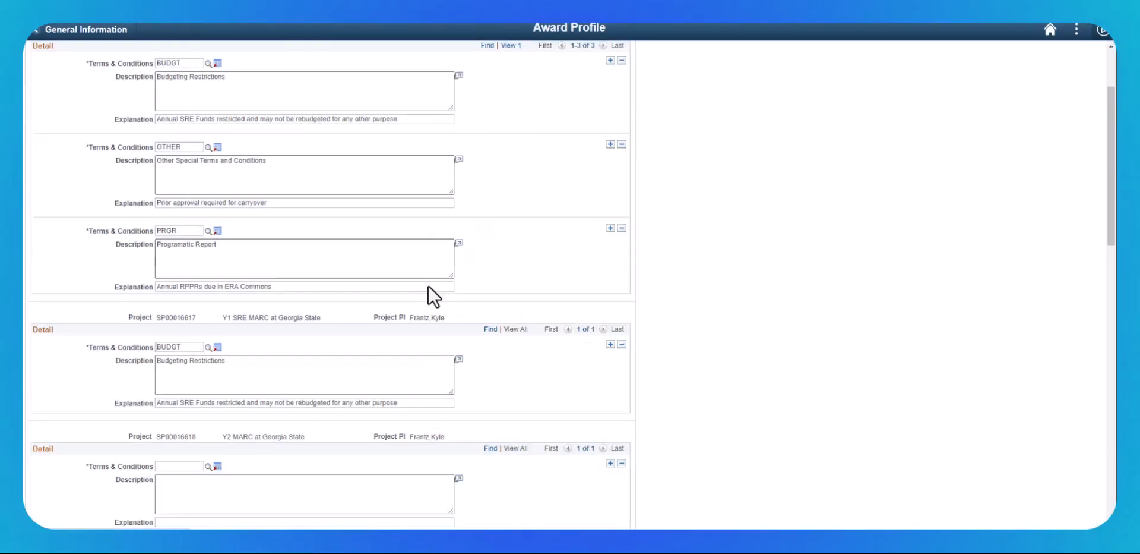
- Add an OTHER term row to project SP00016617 with the explanation 'Prior approval required for carryover'
{"action": "left_click", "coordinate": [611, 344]}
{"action": "left_click_drag", "start_coordinate": [182, 147], "coordinate": [161, 146]}
{"action": "left_click", "coordinate": [165, 347]}
{"action": "type", "text": "OTHER"}
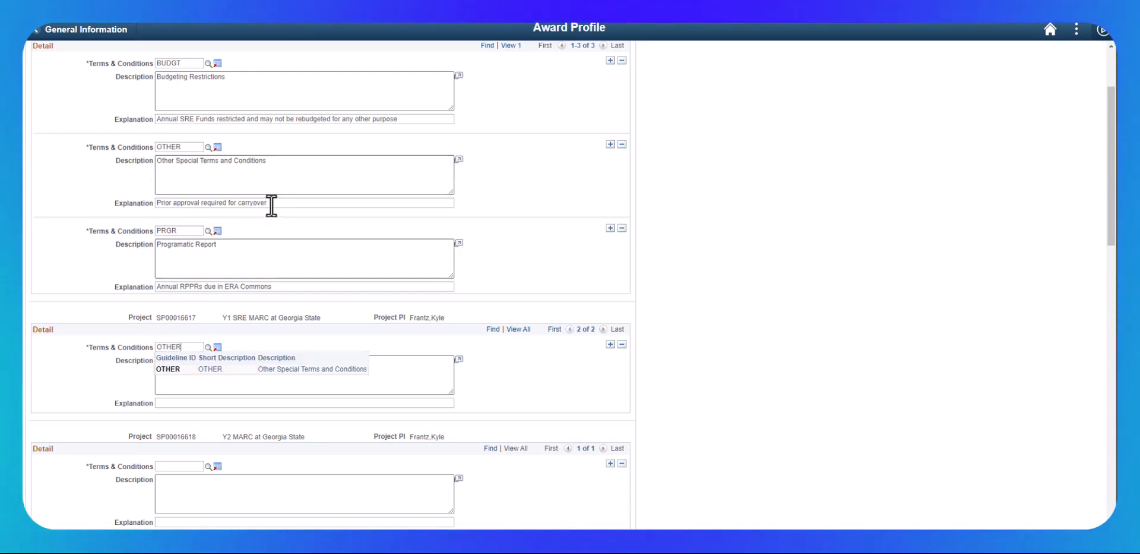
{"action": "left_click_drag", "start_coordinate": [271, 203], "coordinate": [136, 207]}
{"action": "key", "text": "ctrl+c"}
{"action": "left_click", "coordinate": [164, 403]}
{"action": "key", "text": "ctrl+v"}
- Add a PRGR term row to project SP00016617 with the explanation 'Annual RPPRs due in ERA Commons', then save the award
{"action": "left_click", "coordinate": [610, 344]}
{"action": "left_click", "coordinate": [204, 345]}
{"action": "left_click", "coordinate": [207, 348]}
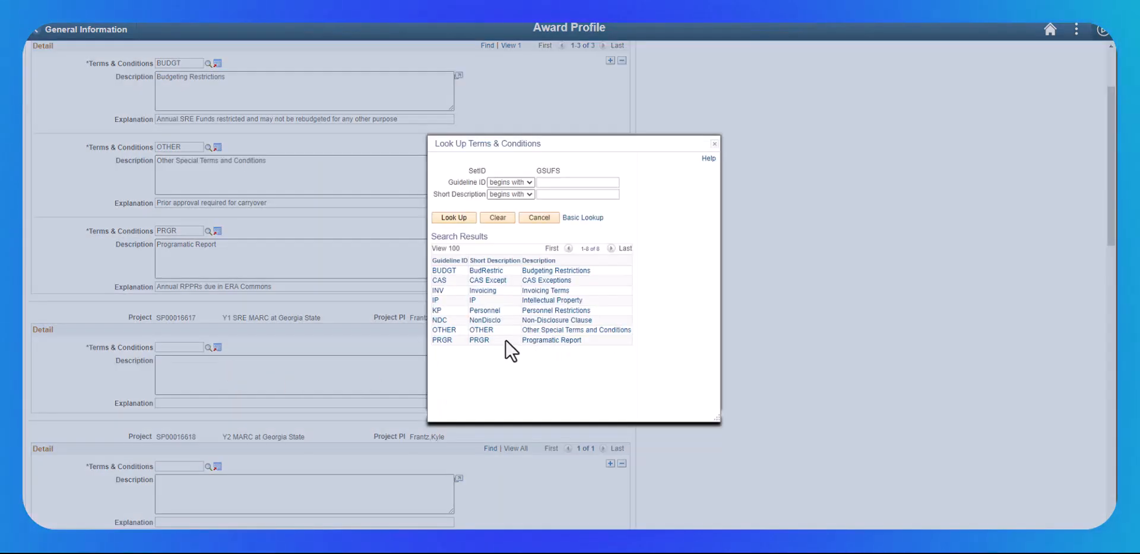
{"action": "left_click", "coordinate": [439, 351]}
{"action": "left_click_drag", "start_coordinate": [276, 287], "coordinate": [130, 287]}
{"action": "key", "text": "ctrl+c"}
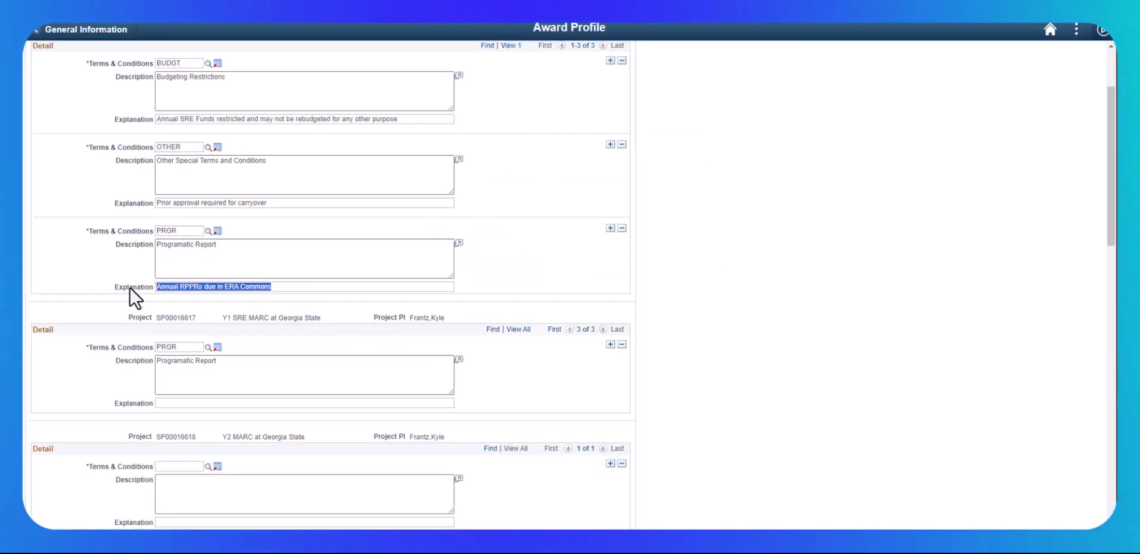
{"action": "left_click", "coordinate": [182, 404]}
{"action": "key", "text": "ctrl+v"}
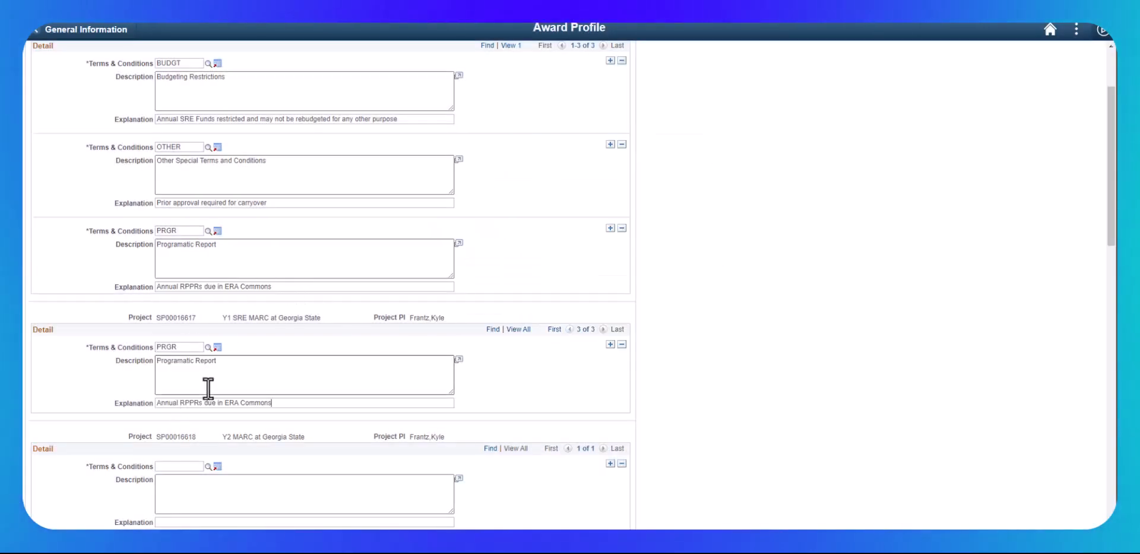
{"action": "scroll", "coordinate": [423, 356], "scroll_direction": "down", "scroll_amount": 15}
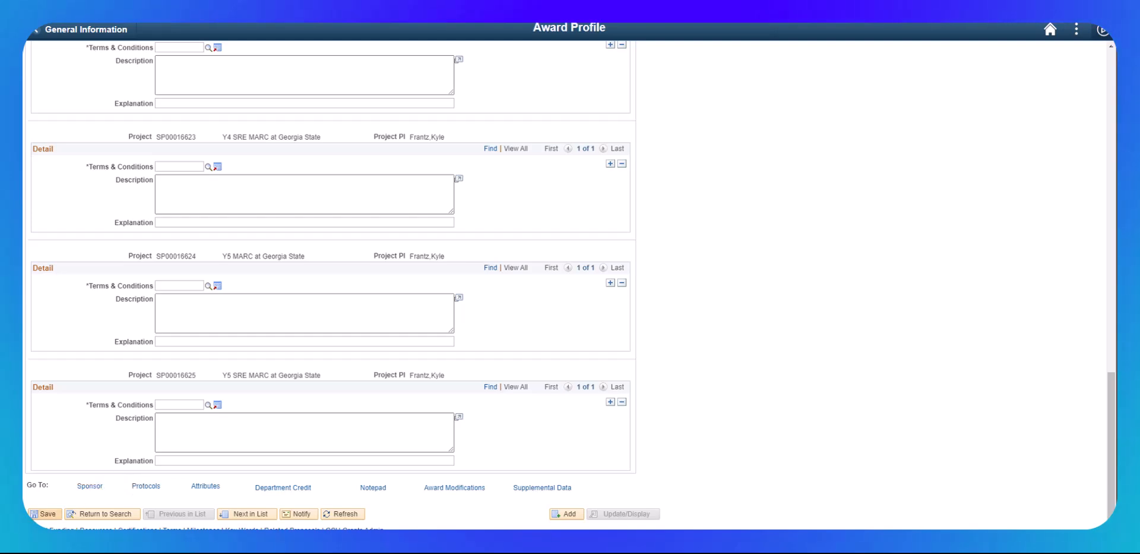
{"action": "left_click", "coordinate": [41, 515]}
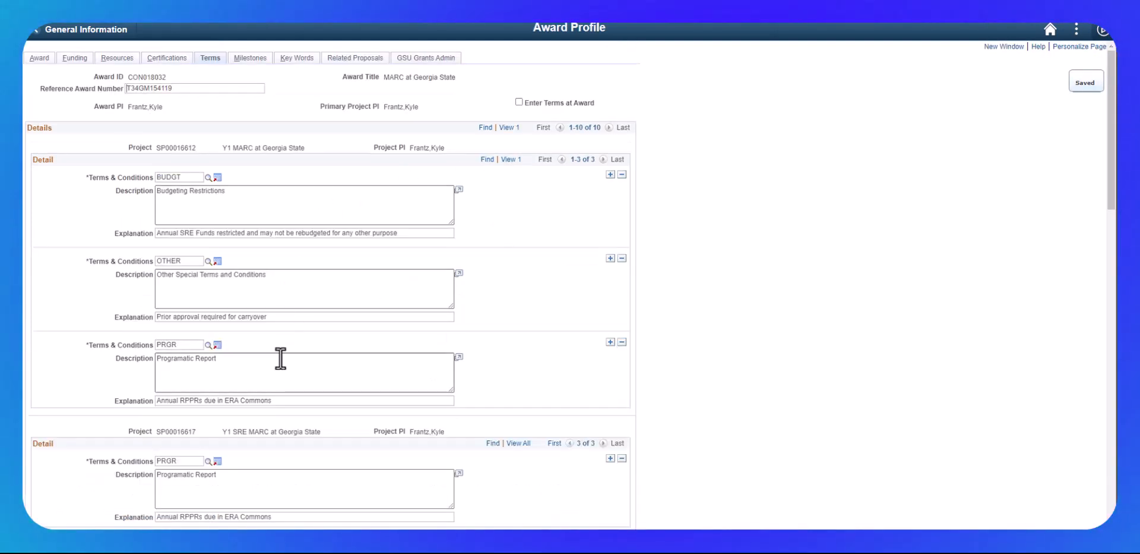
- View all terms of project SP00016617 and review the terms and conditions of the remaining projects
{"action": "scroll", "coordinate": [283, 354], "scroll_direction": "down", "scroll_amount": 5}
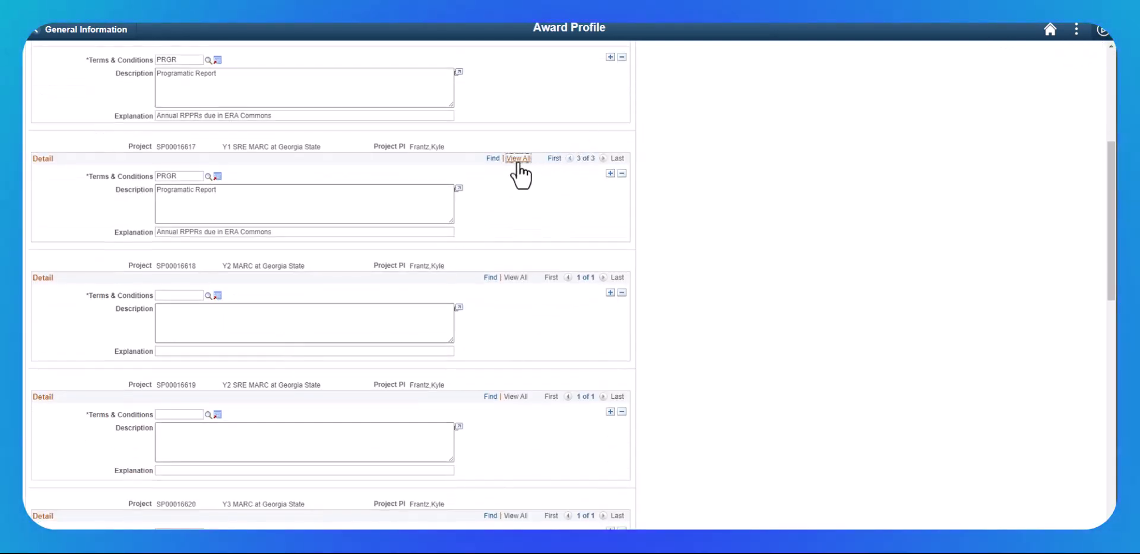
{"action": "left_click", "coordinate": [519, 158]}
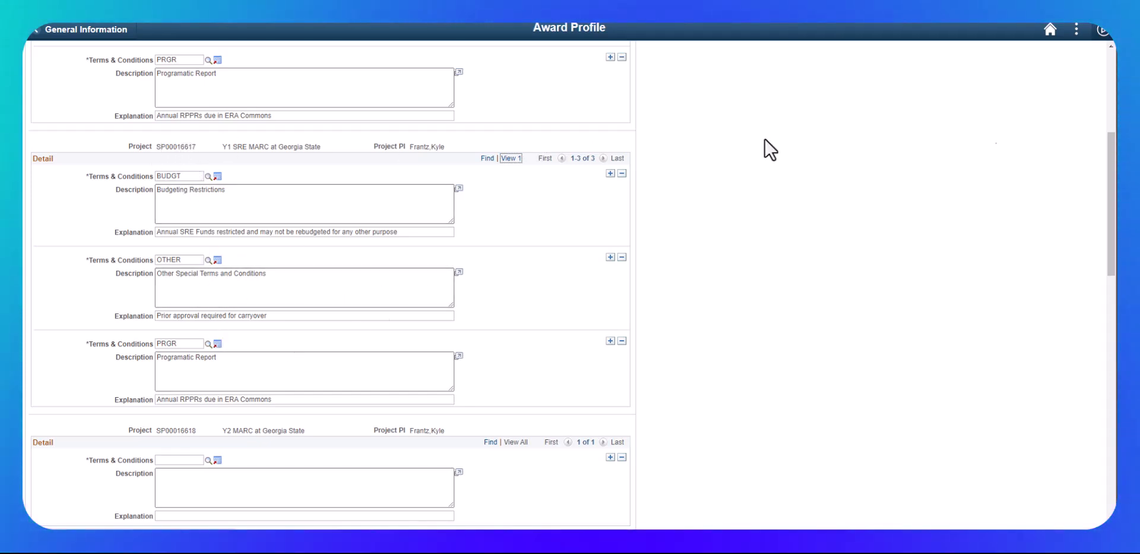
{"action": "scroll", "coordinate": [595, 153], "scroll_direction": "up", "scroll_amount": 5}
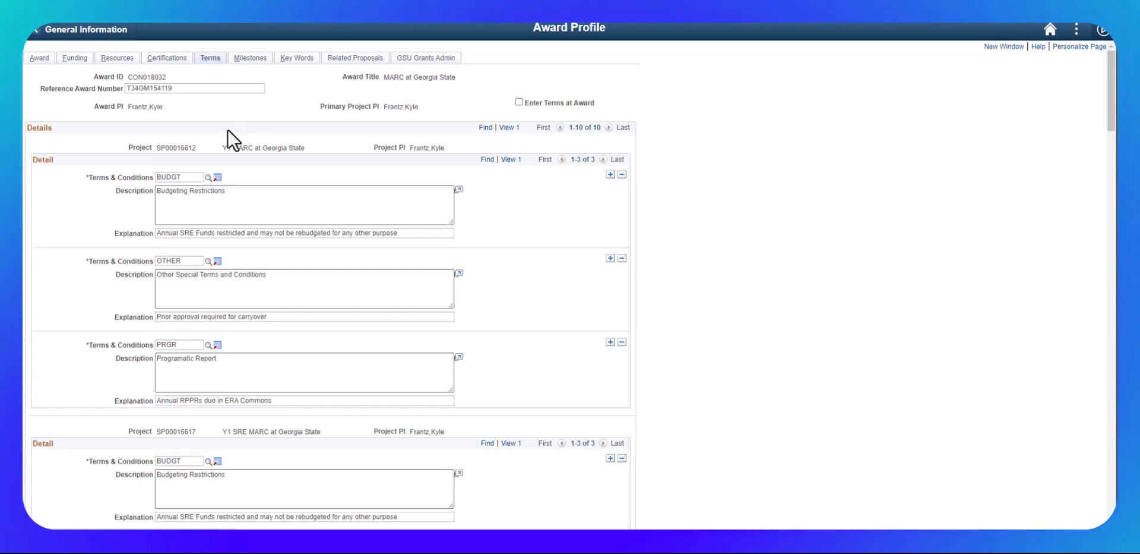
{"action": "scroll", "coordinate": [226, 135], "scroll_direction": "down", "scroll_amount": 2}
{"action": "scroll", "coordinate": [226, 134], "scroll_direction": "down", "scroll_amount": 2}
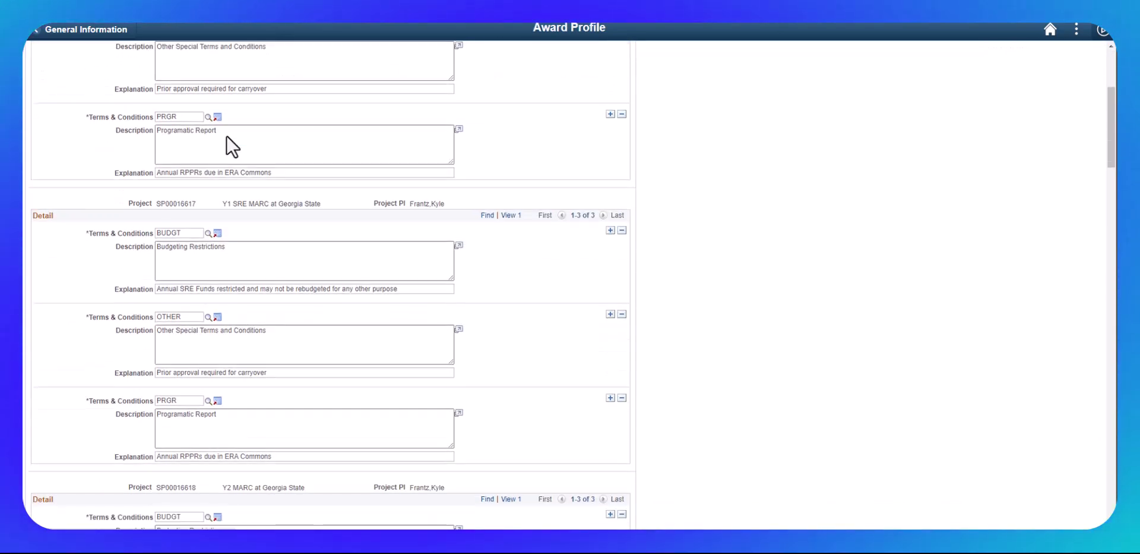
{"action": "scroll", "coordinate": [226, 135], "scroll_direction": "down", "scroll_amount": 3}
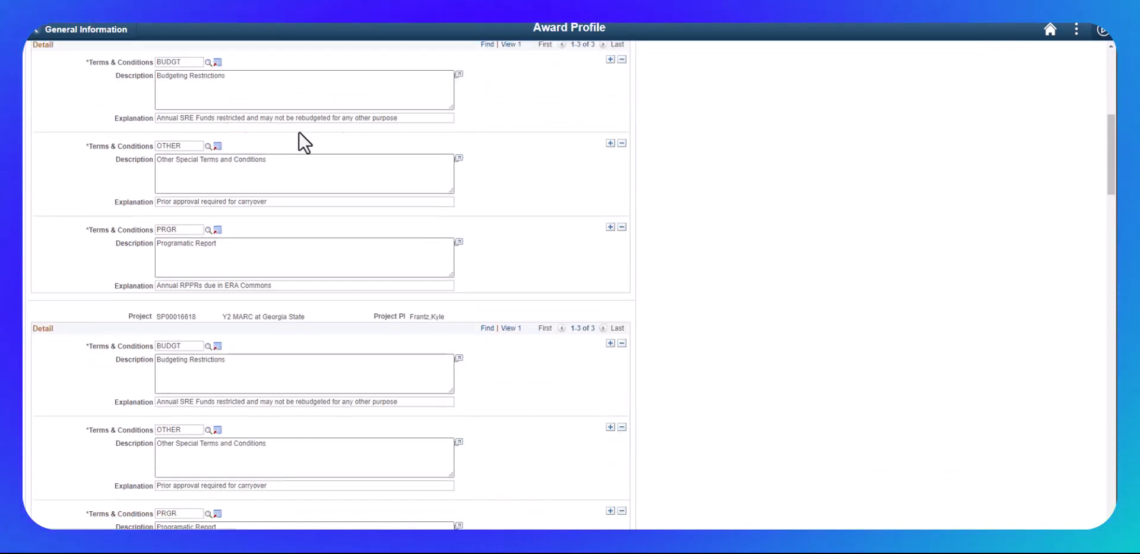
{"action": "scroll", "coordinate": [372, 234], "scroll_direction": "down", "scroll_amount": 4}
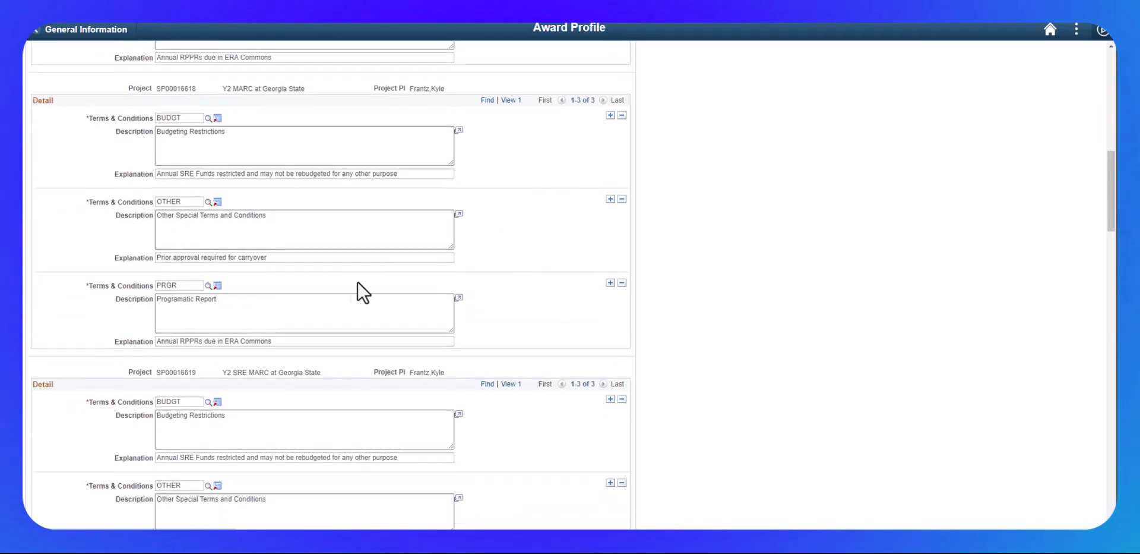
{"action": "scroll", "coordinate": [314, 286], "scroll_direction": "down", "scroll_amount": 6}
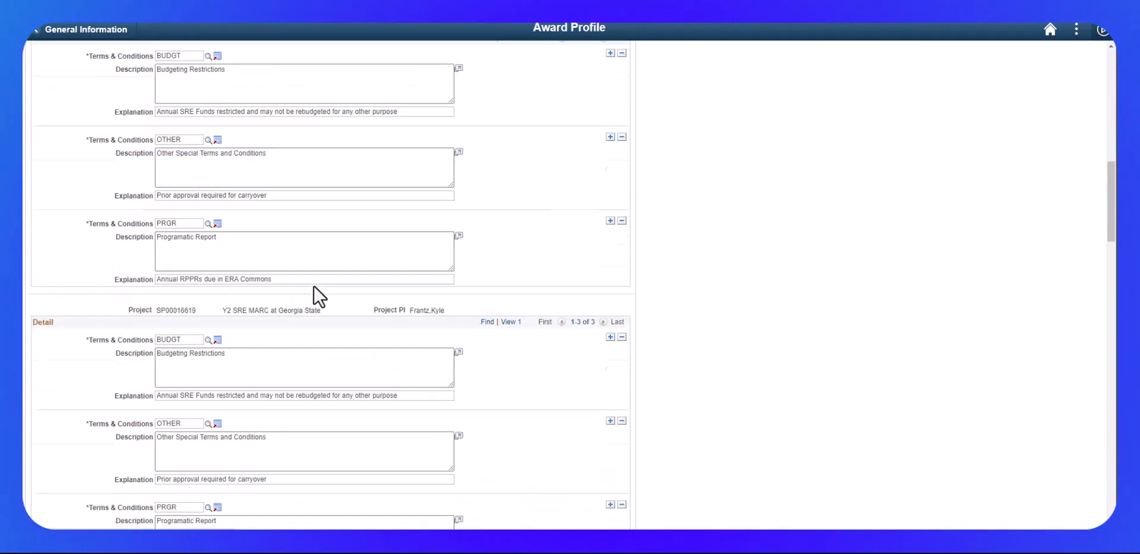
{"action": "scroll", "coordinate": [314, 285], "scroll_direction": "down", "scroll_amount": 7}
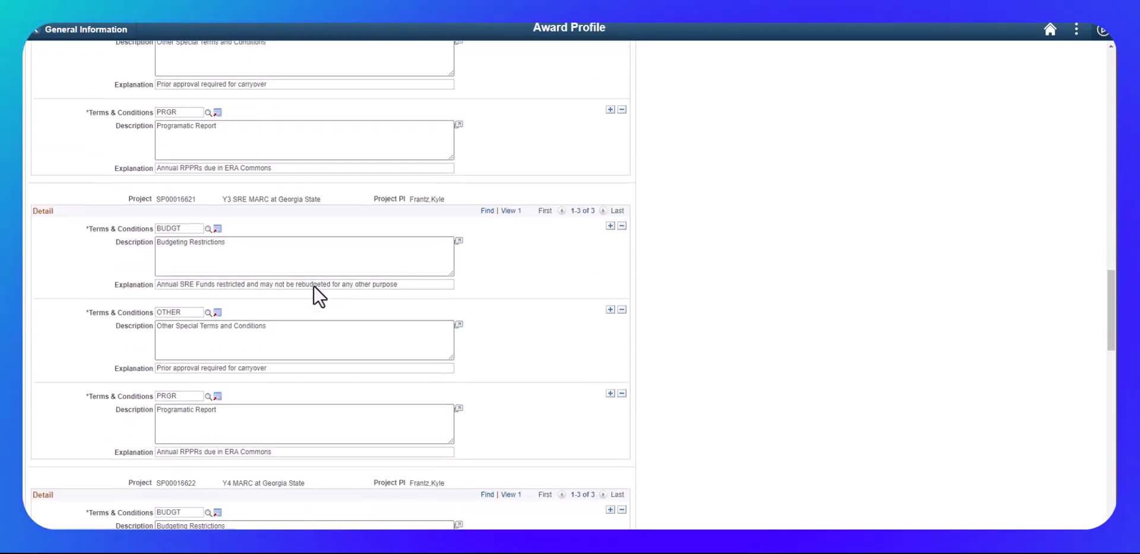